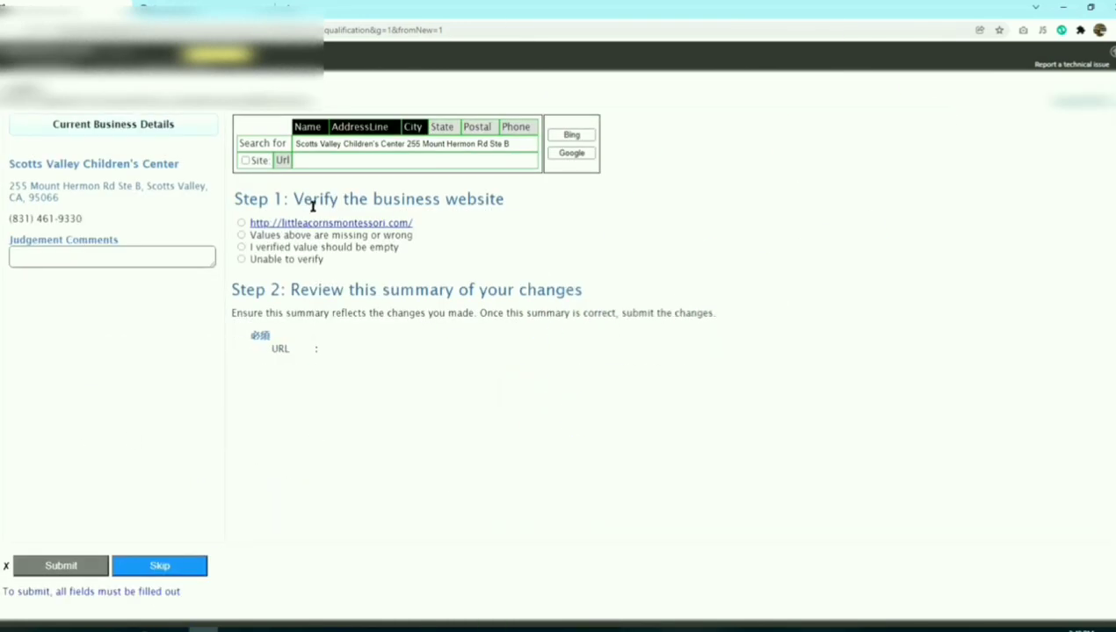
- Review the current business details, the website verification options and the change summary section of the judgement task
drag(179, 167, 9, 164)
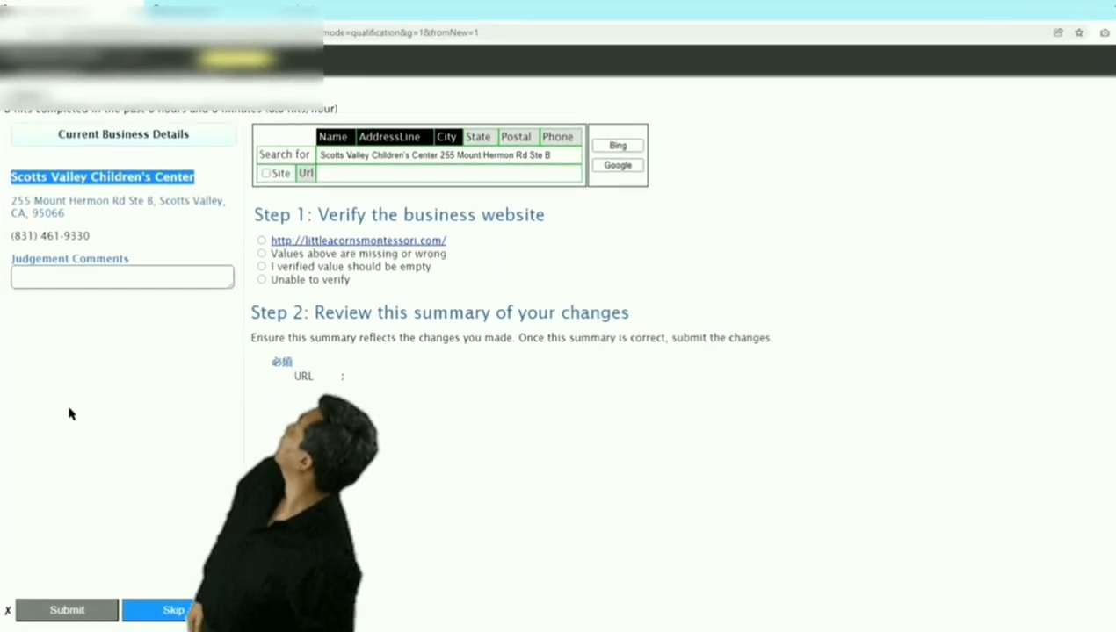
click(48, 307)
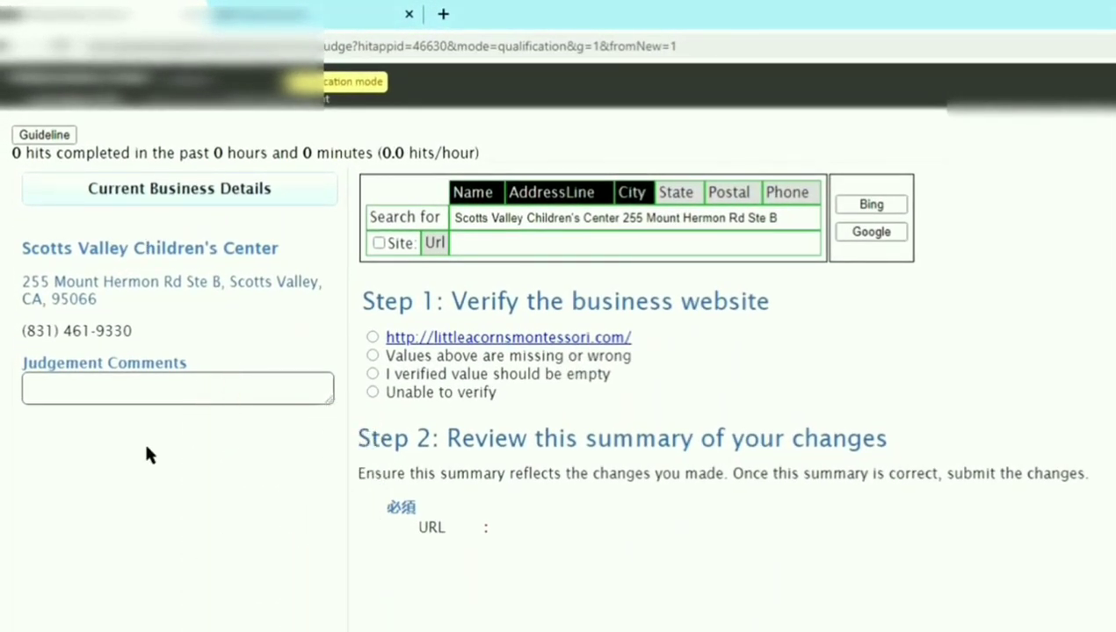
drag(77, 188, 289, 189)
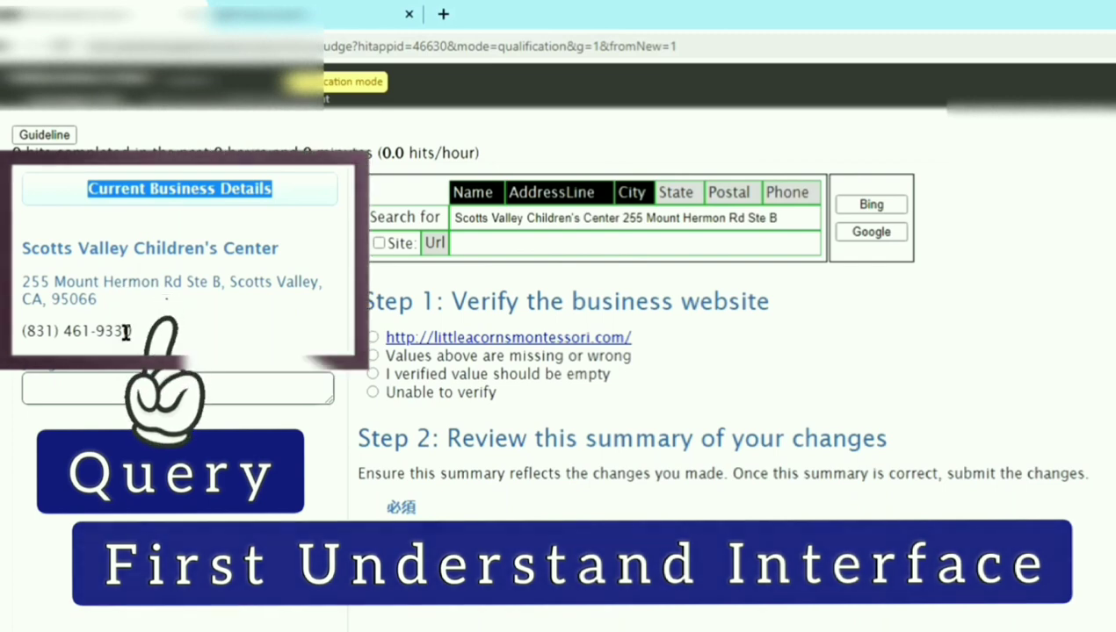
click(144, 523)
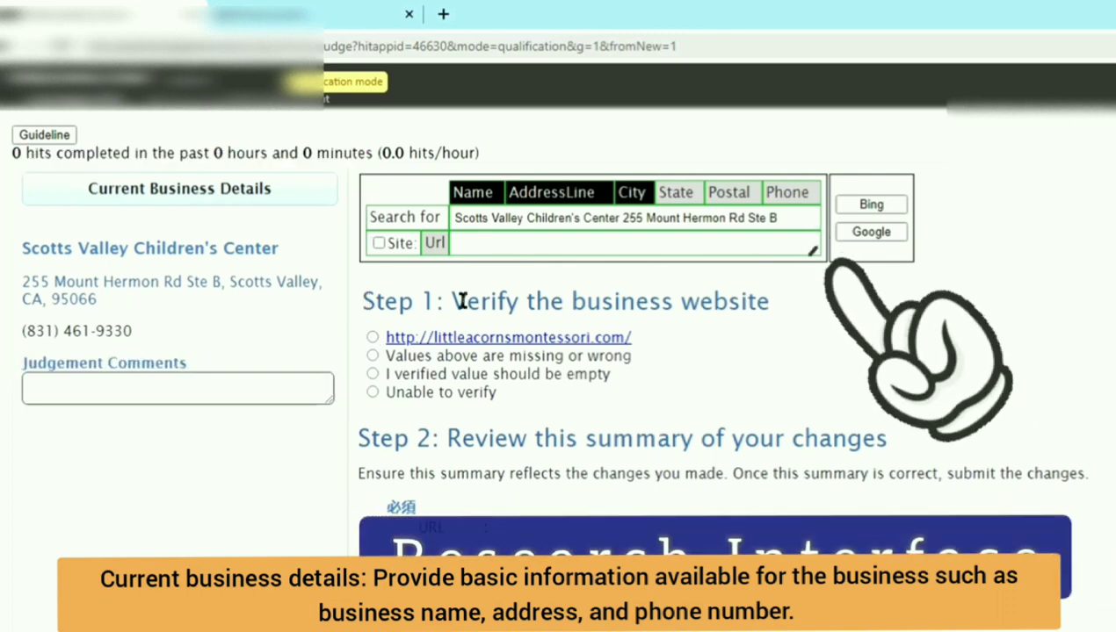
triple_click(374, 307)
click(309, 450)
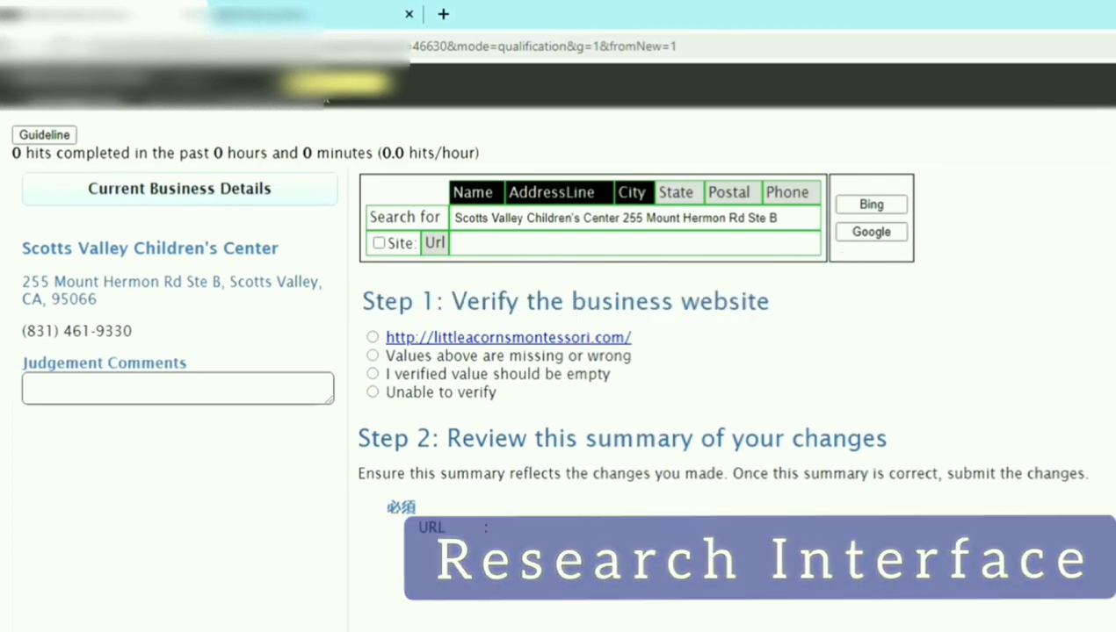
drag(359, 437, 935, 437)
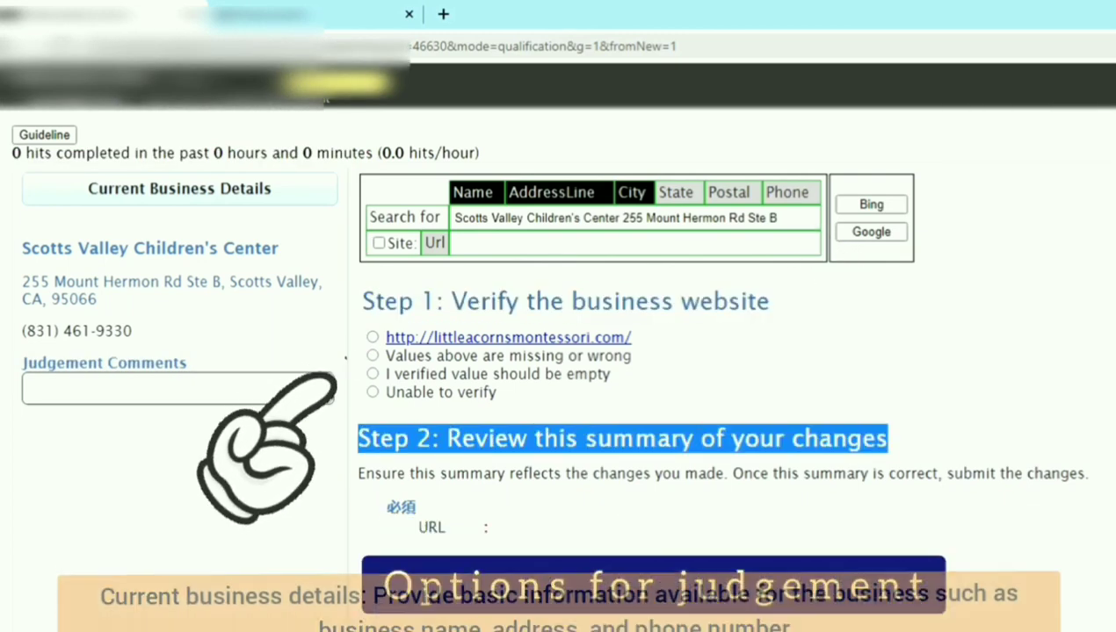
click(615, 575)
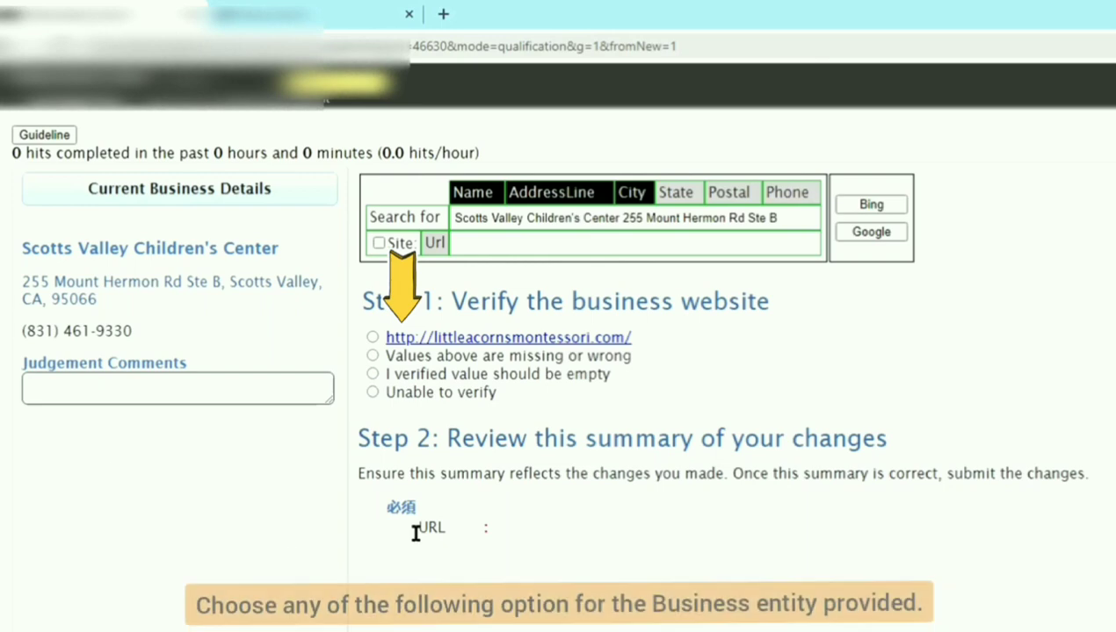
drag(24, 247, 279, 249)
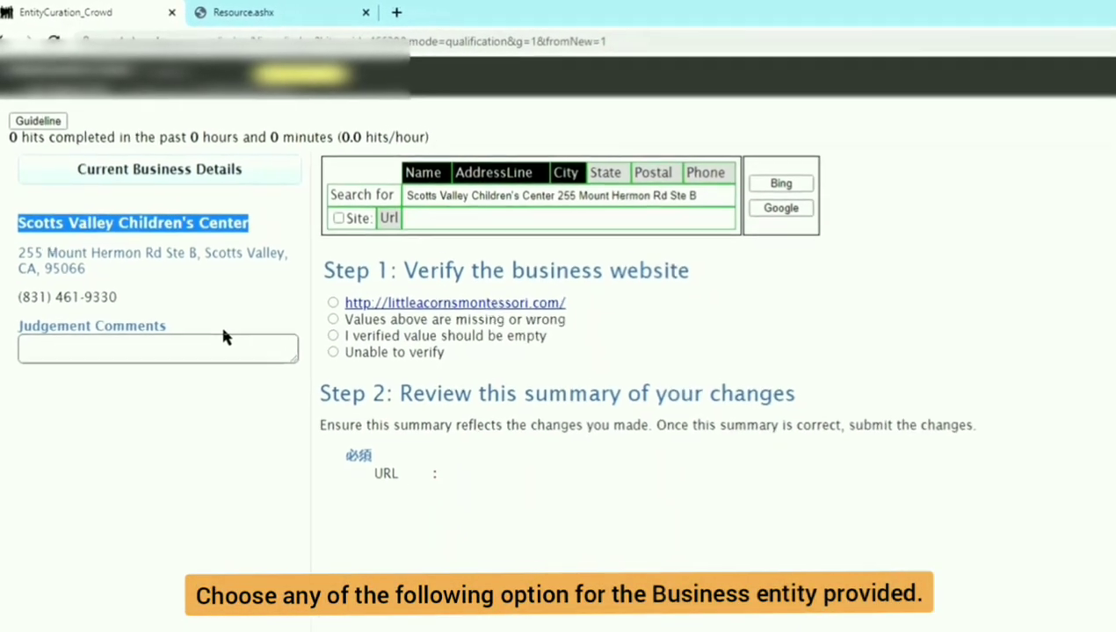
- Open the suggested website littleacornsmontessori.com from the verification options in a separate tab
click(434, 302)
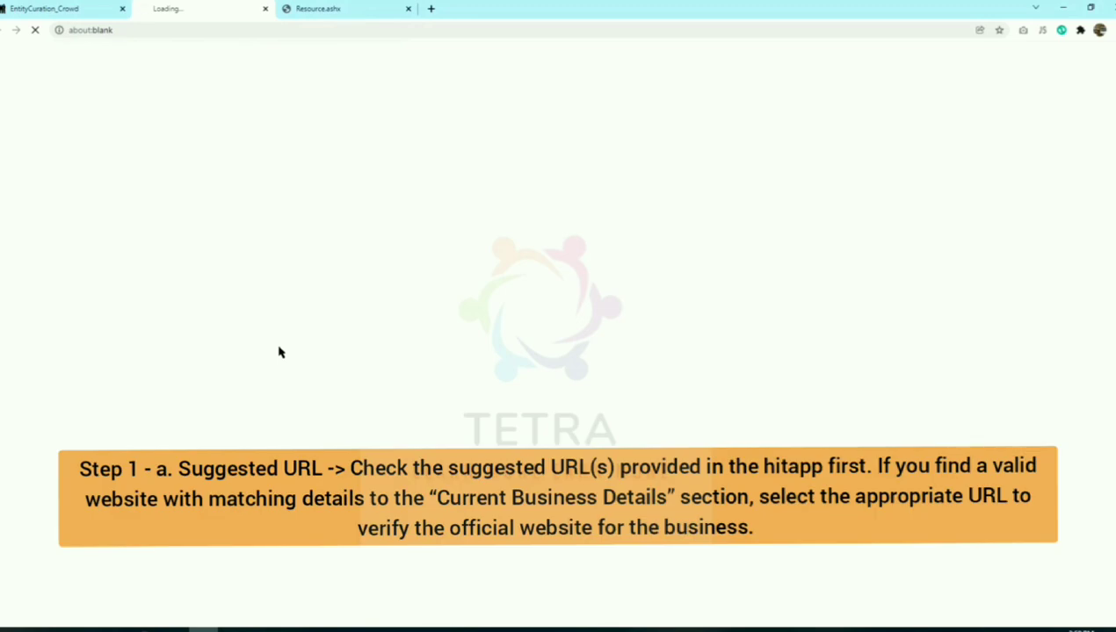
click(63, 10)
right_click(333, 232)
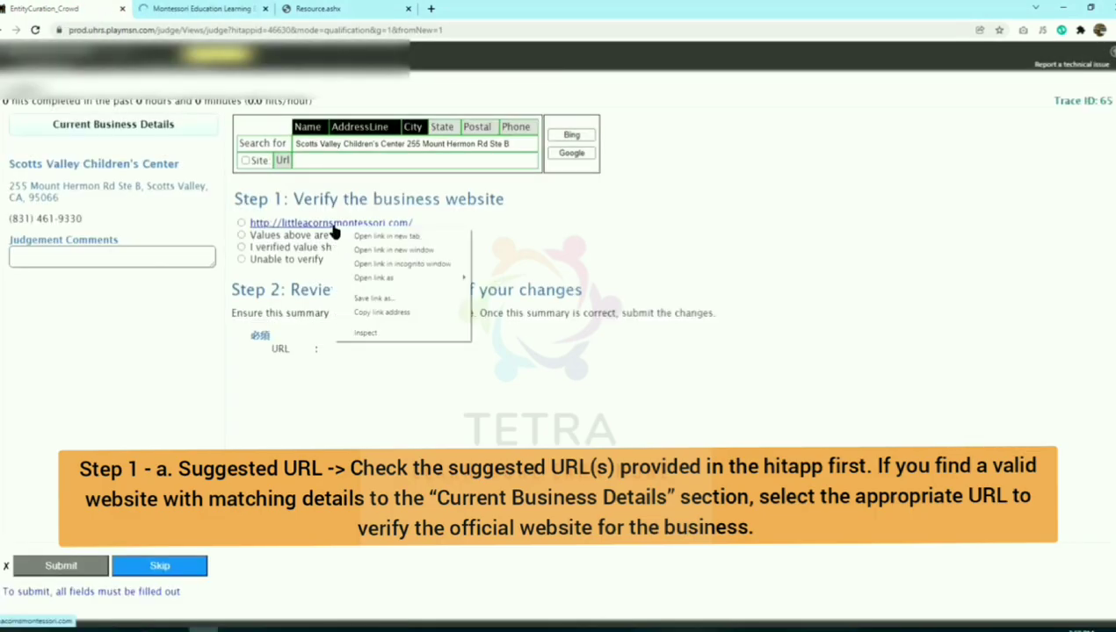
click(334, 385)
click(162, 5)
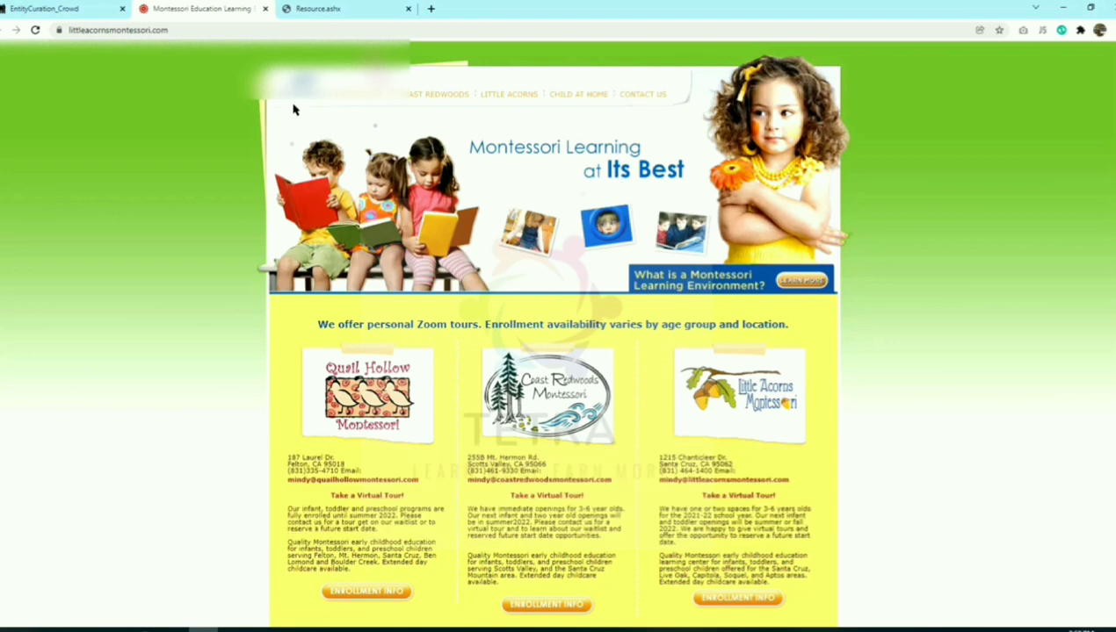
- Examine the Montessori website's home page for the contact details of its locations
scroll(569, 352, down, 2)
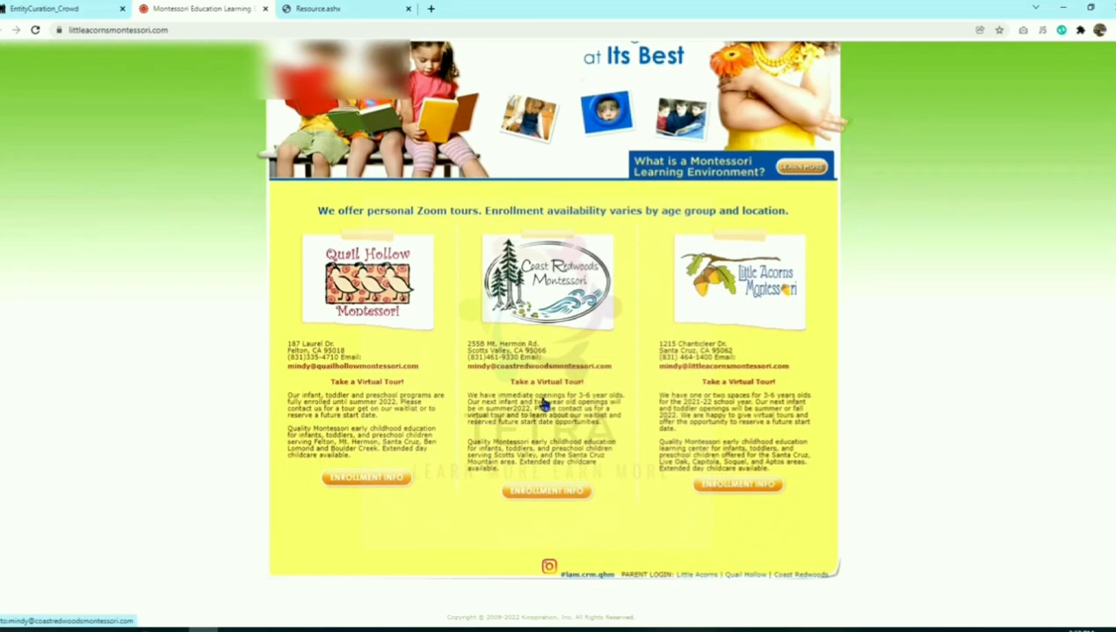
scroll(543, 399, up, 1)
scroll(523, 396, down, 1)
scroll(646, 97, up, 1)
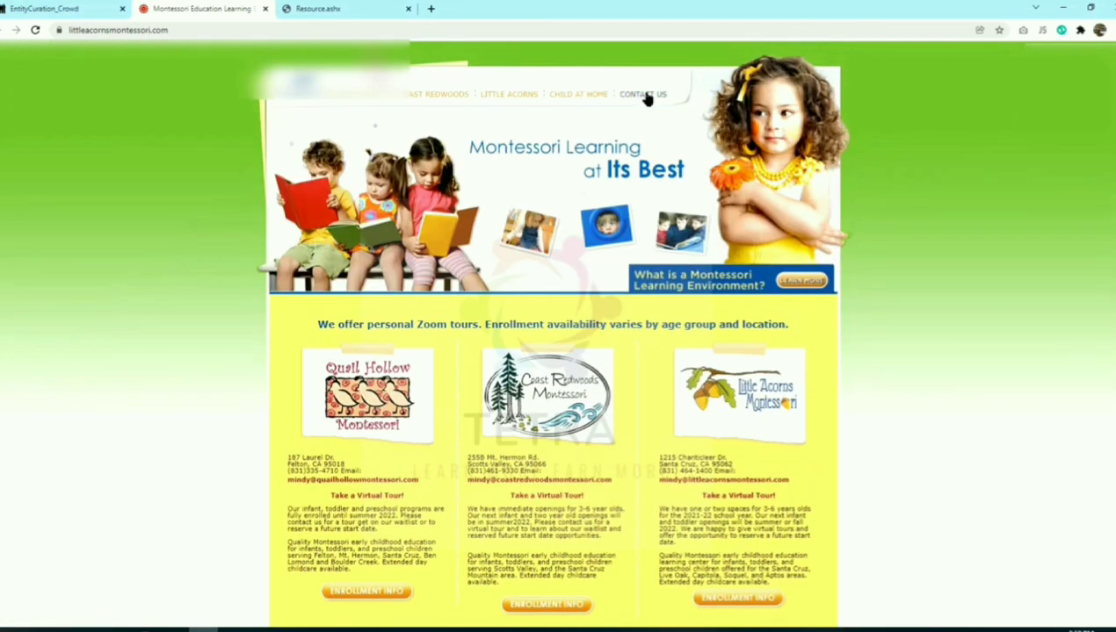
scroll(633, 98, down, 1)
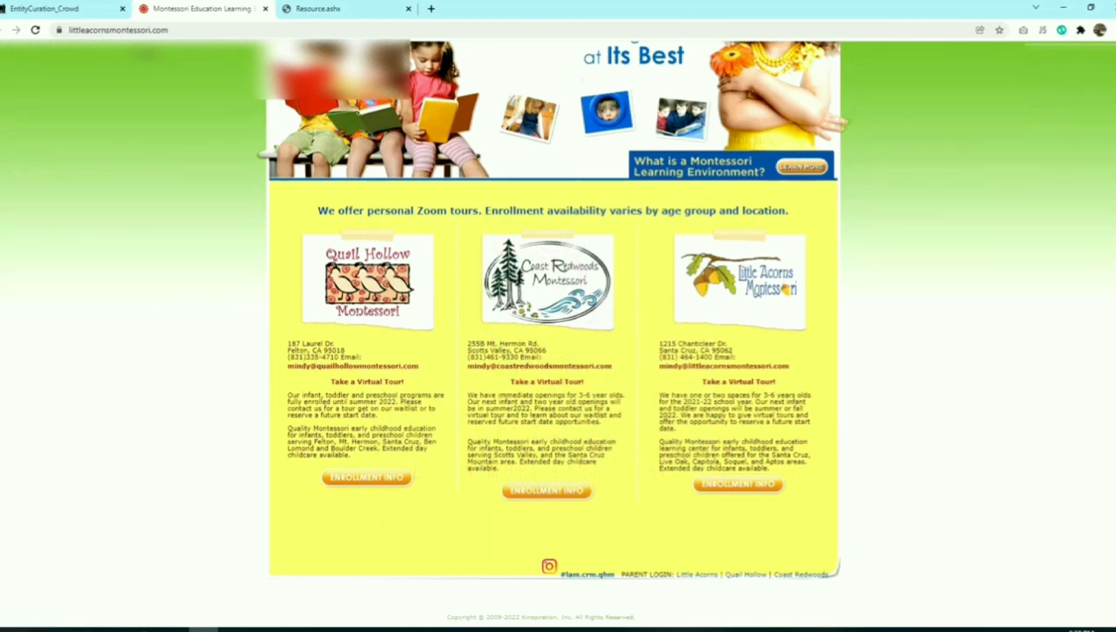
- Compare the task's business address and phone number with those listed under Coast Redwoods Montessori on the website
click(75, 15)
drag(11, 186, 99, 211)
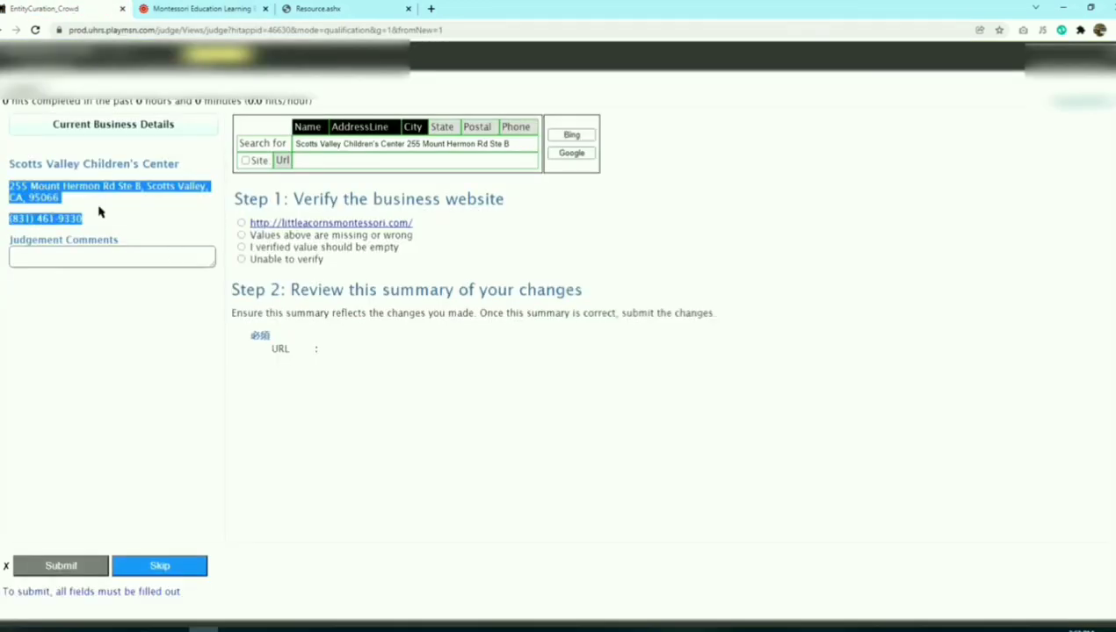
click(194, 10)
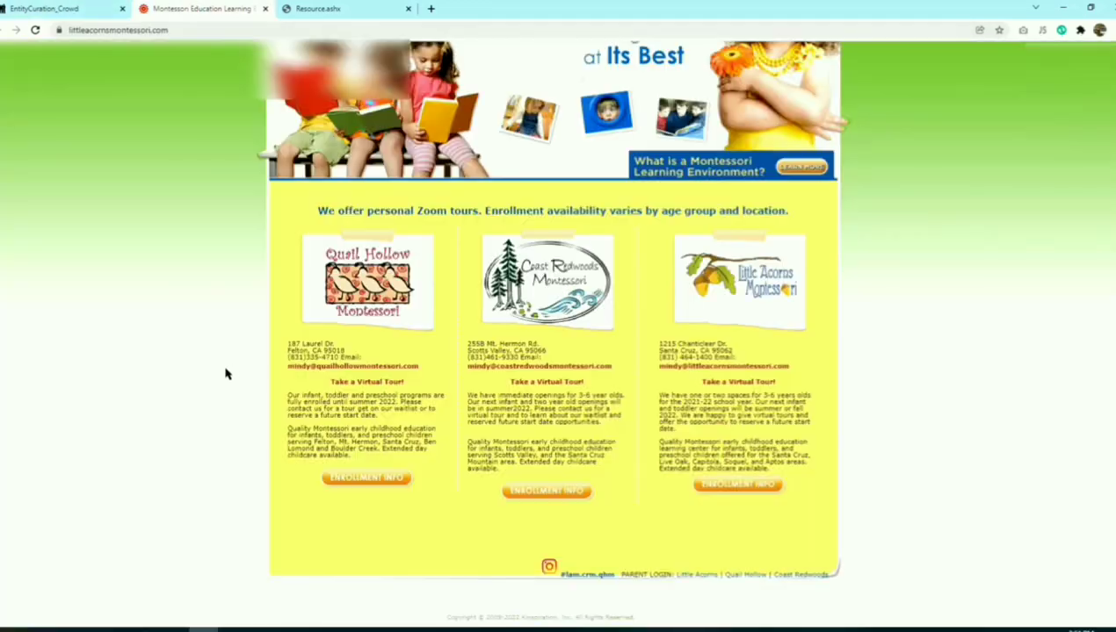
drag(548, 358, 467, 343)
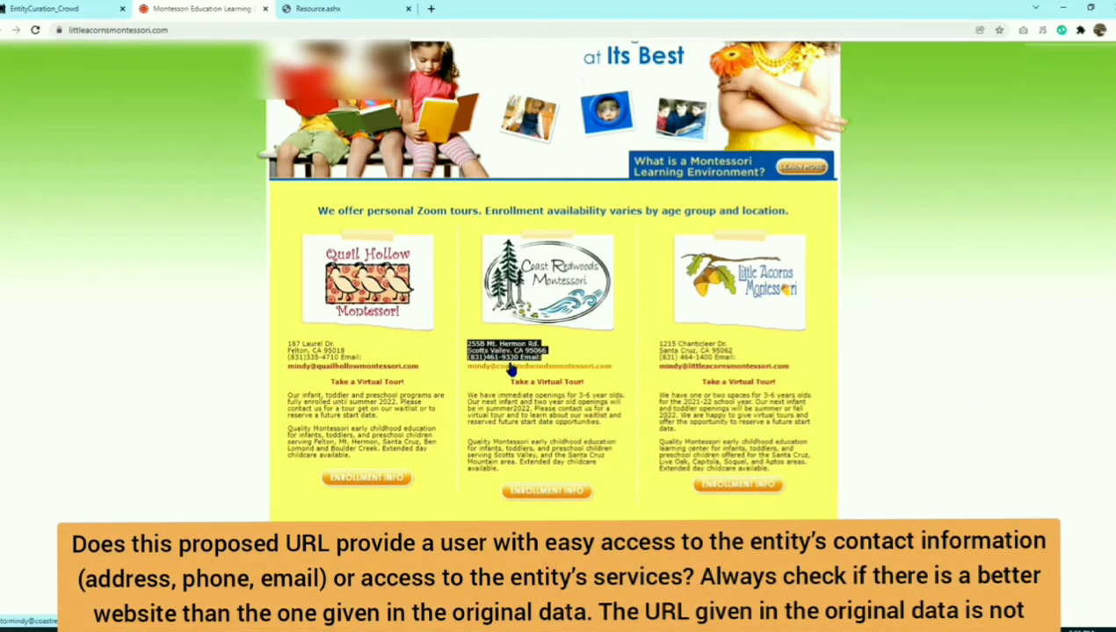
click(101, 7)
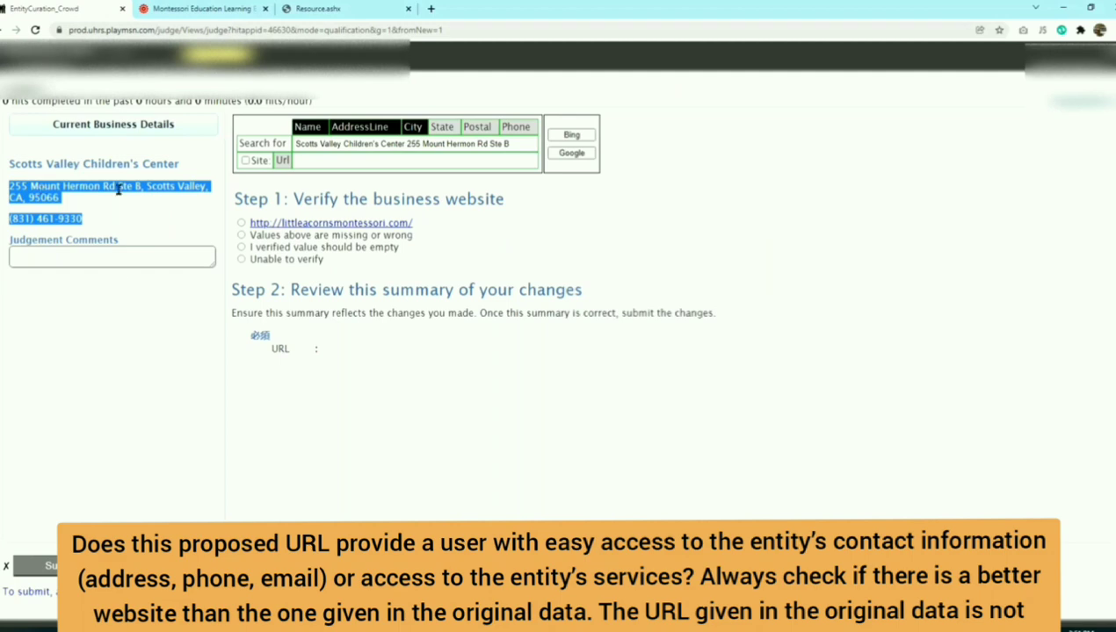
click(192, 7)
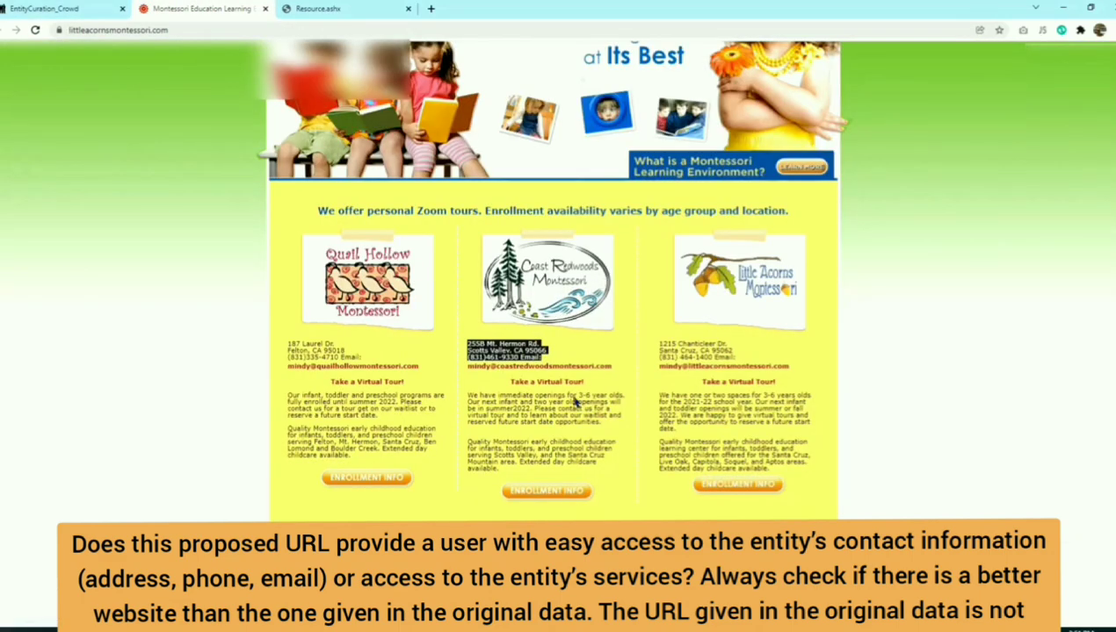
- Check the top of the website's home page against the business name Scotts Valley Children's Center in the task
scroll(575, 399, up, 2)
click(470, 151)
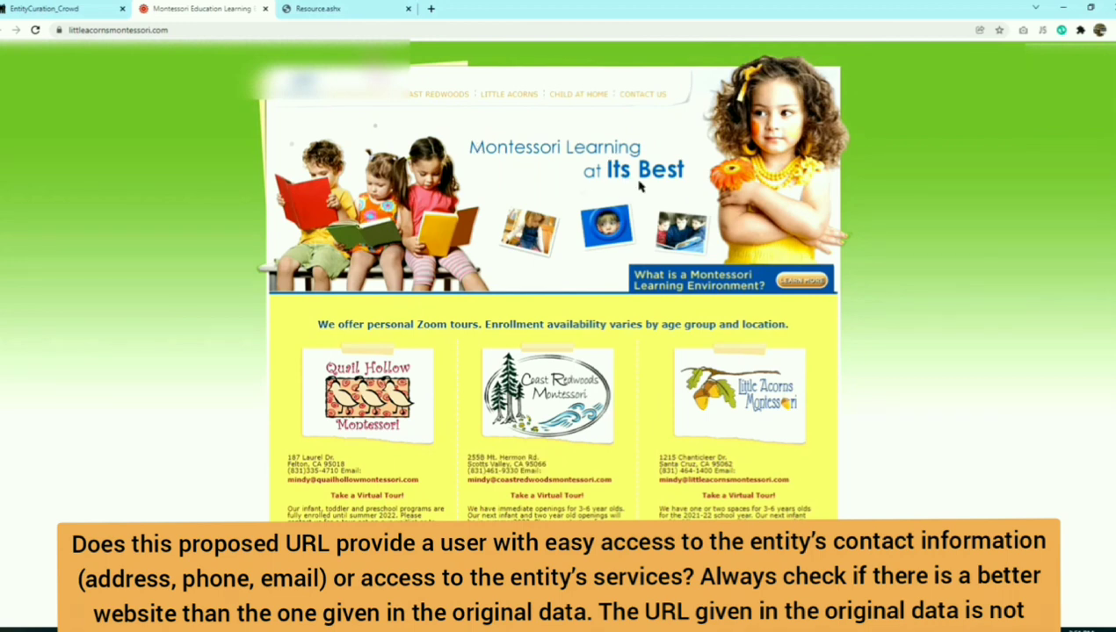
click(53, 7)
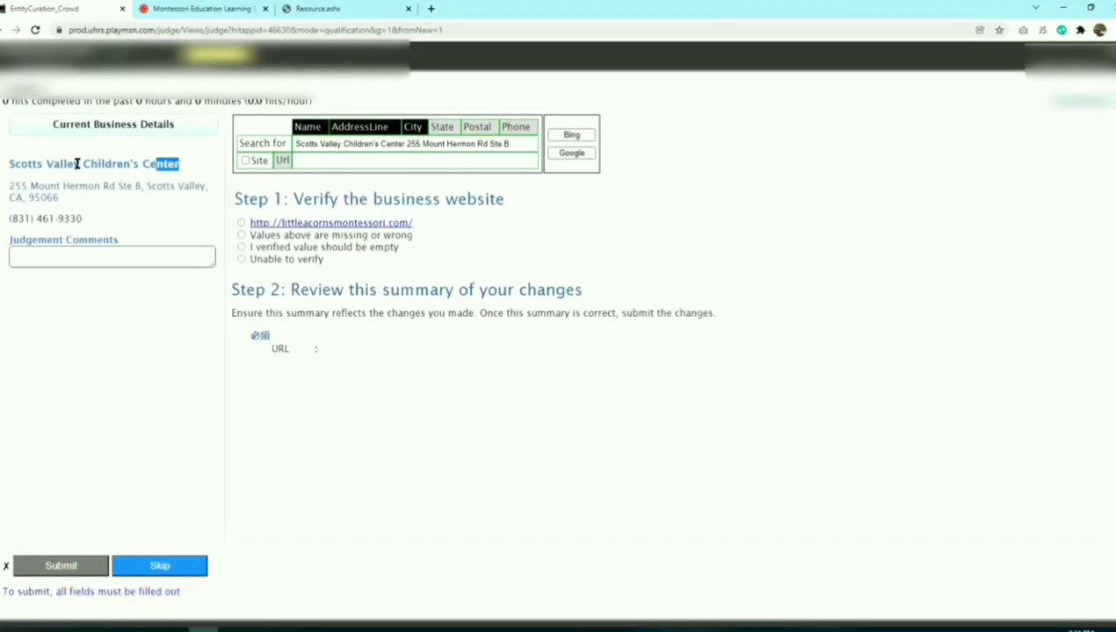
drag(78, 163, 11, 164)
click(84, 391)
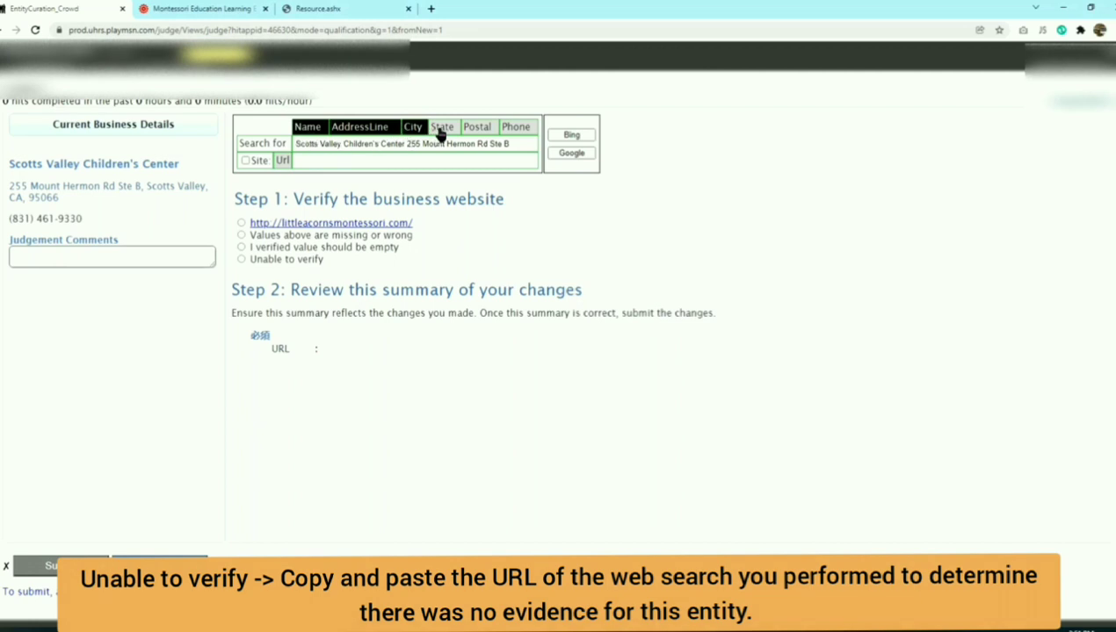
- Search Bing for the business using its name, address, city, state, postal code and phone number
right_click(572, 137)
click(572, 137)
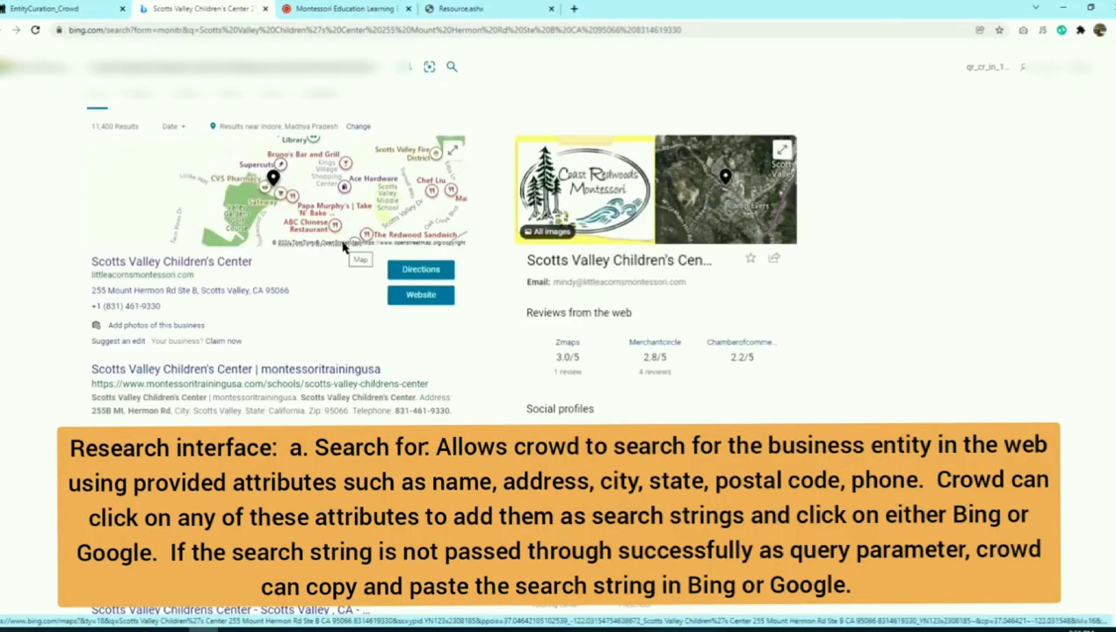
click(344, 248)
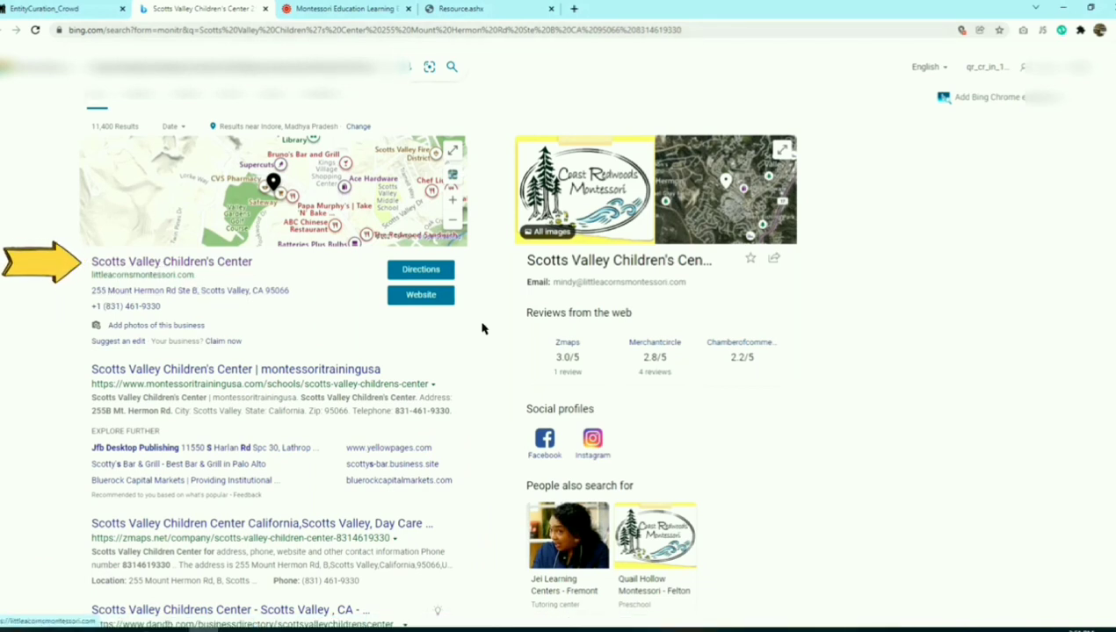
- Open the website linked in Bing's Scotts Valley Children's Center listing and compare it with the suggested site
click(420, 295)
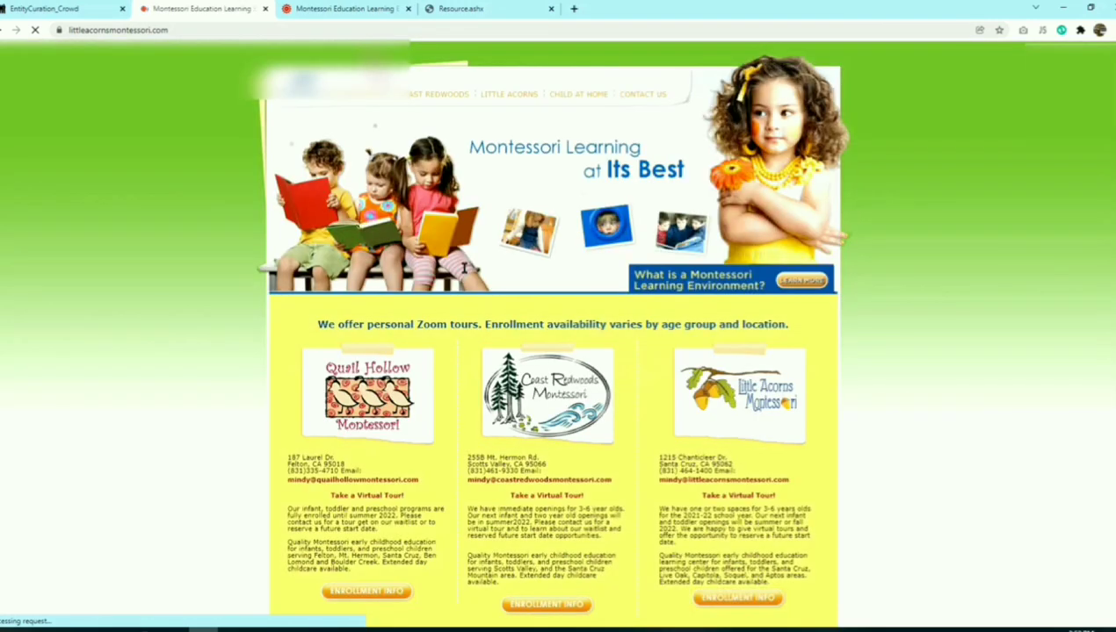
click(322, 8)
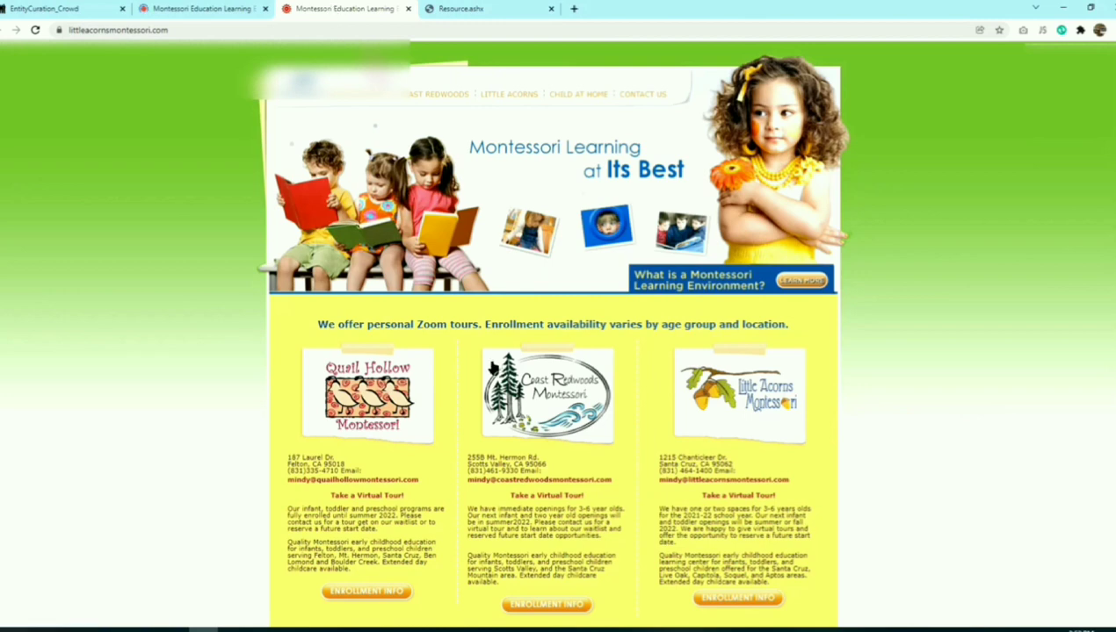
click(216, 9)
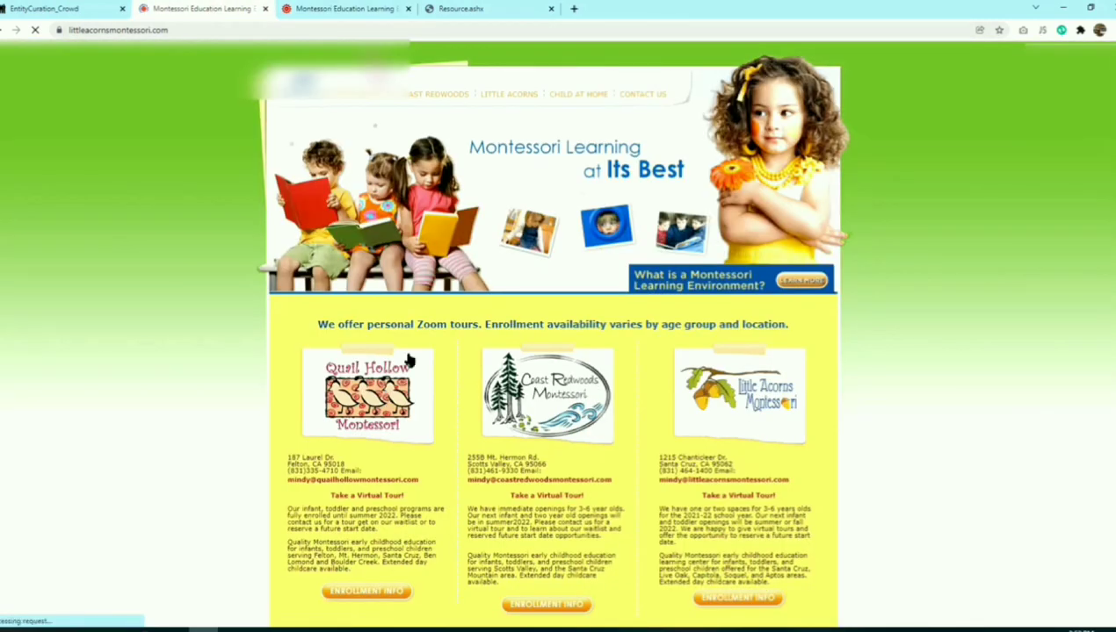
- Compare the business name in the task with the names shown on the website opened from Bing
click(38, 8)
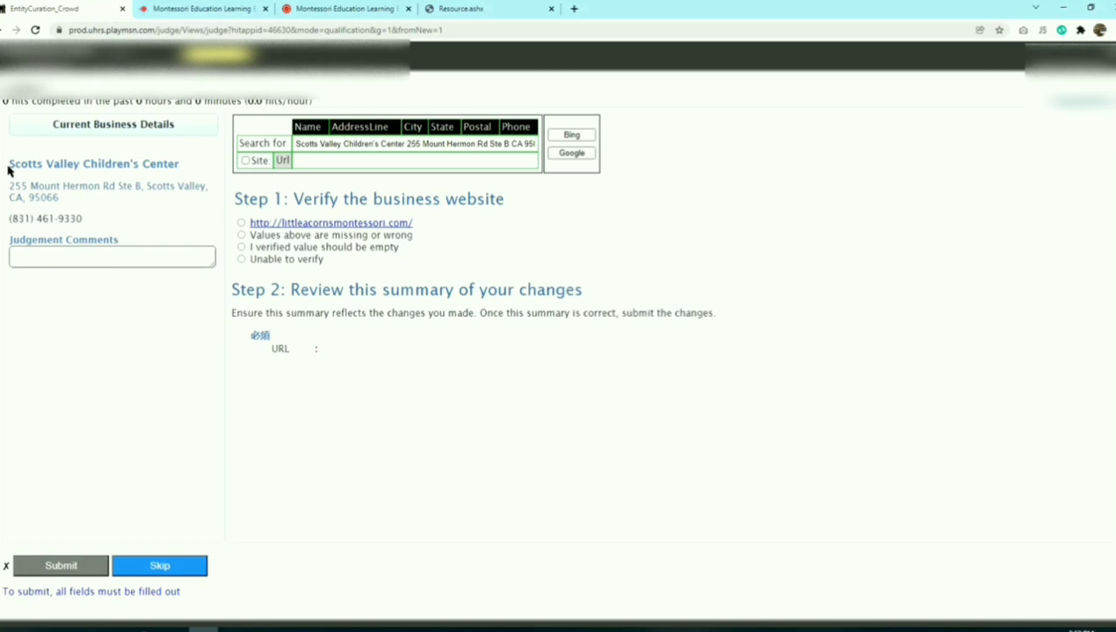
drag(8, 164, 194, 159)
click(196, 9)
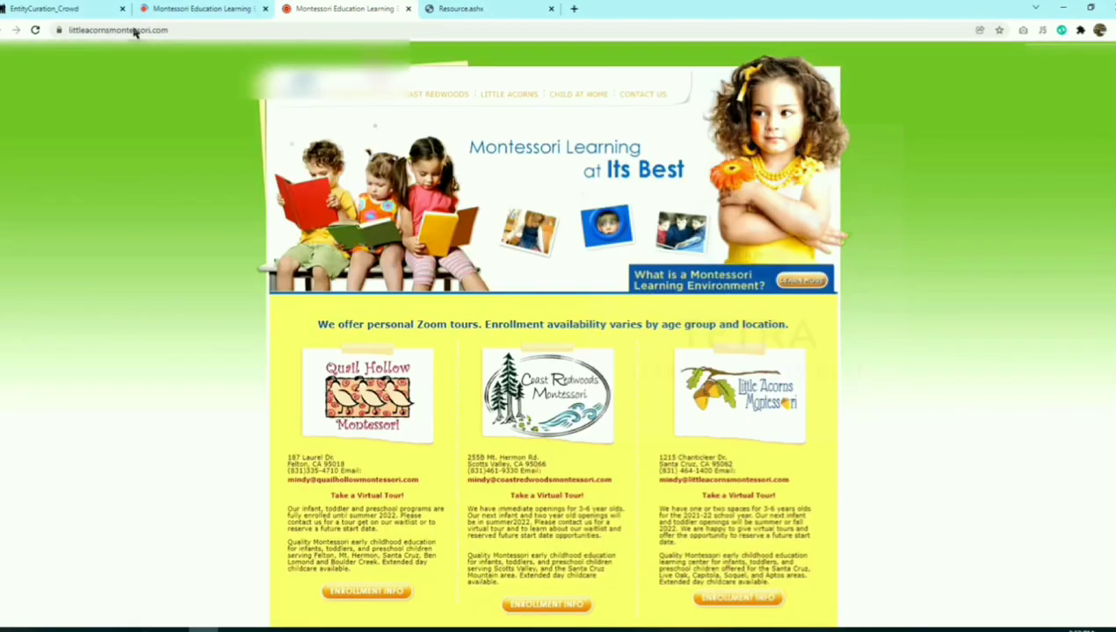
click(79, 9)
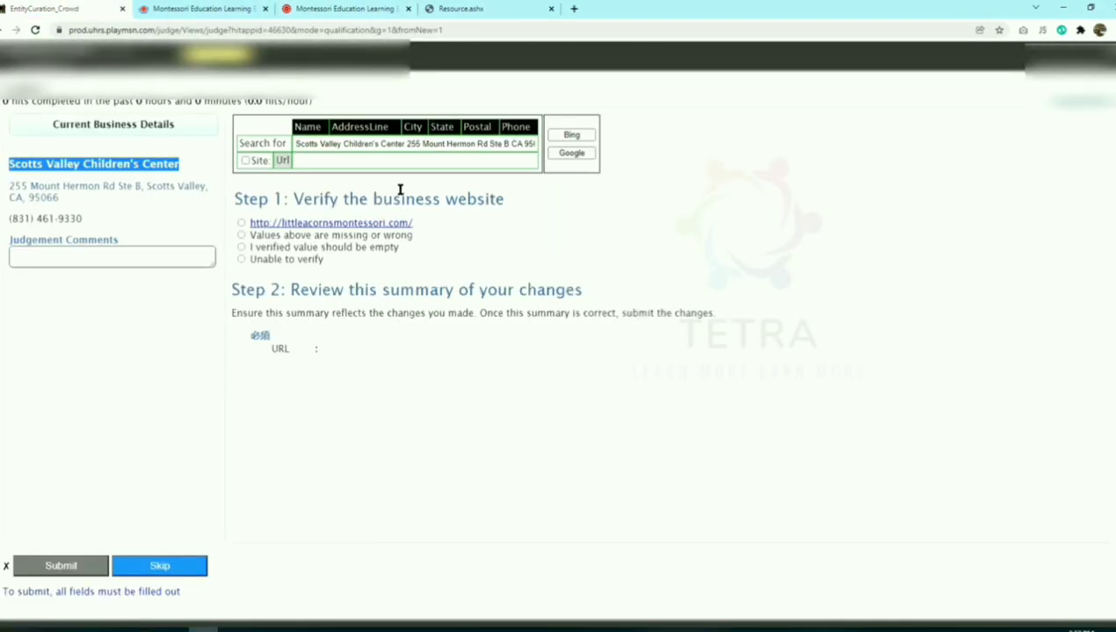
click(176, 10)
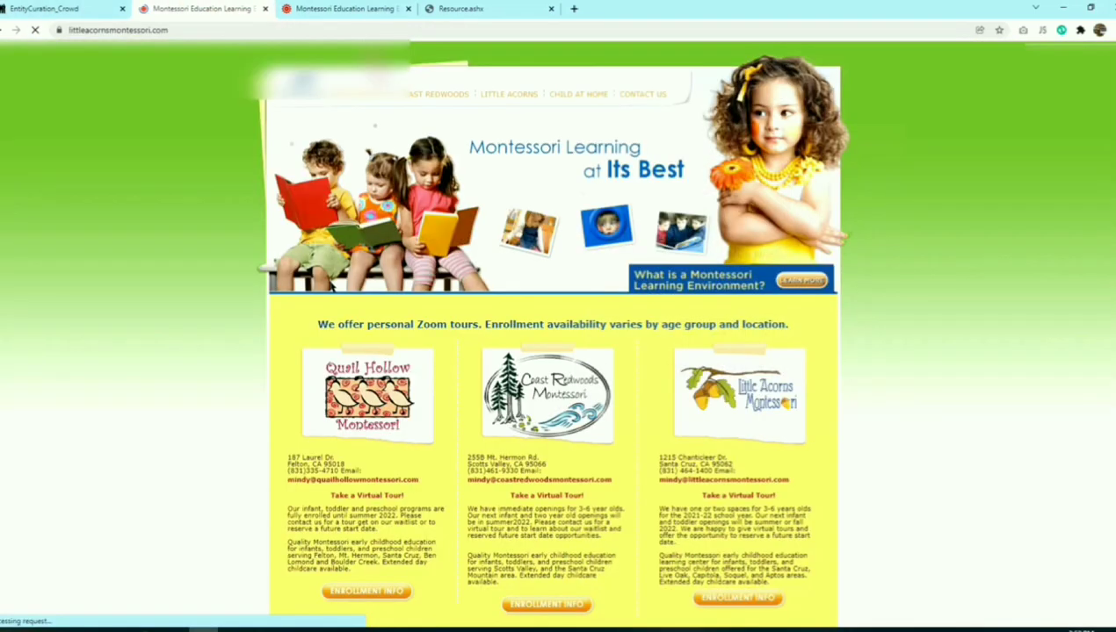
scroll(356, 395, down, 2)
scroll(358, 395, up, 2)
click(65, 10)
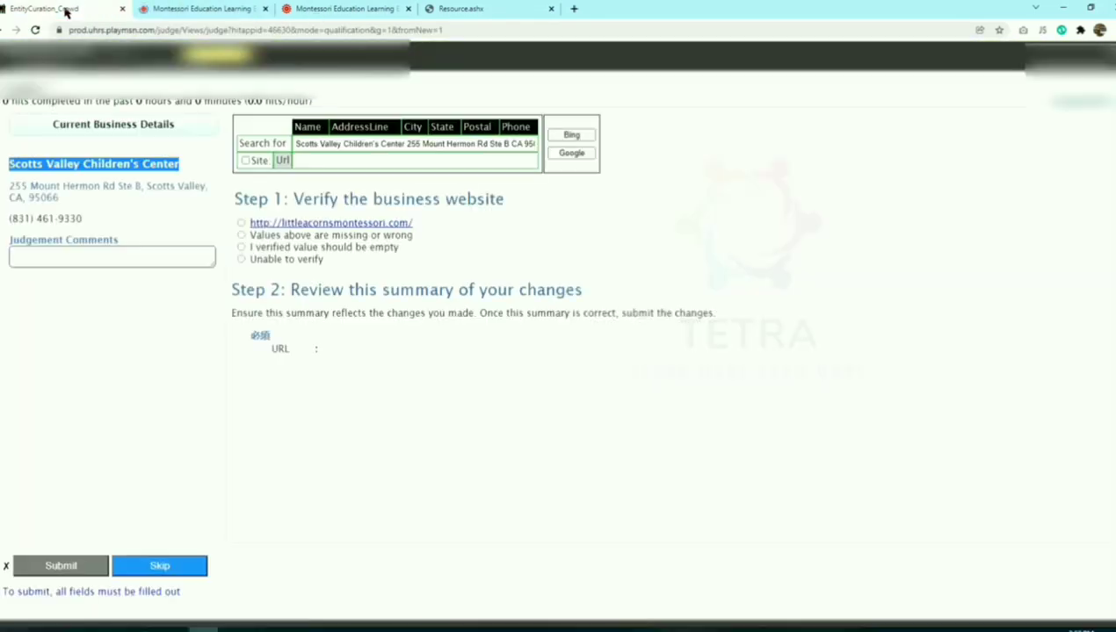
click(241, 260)
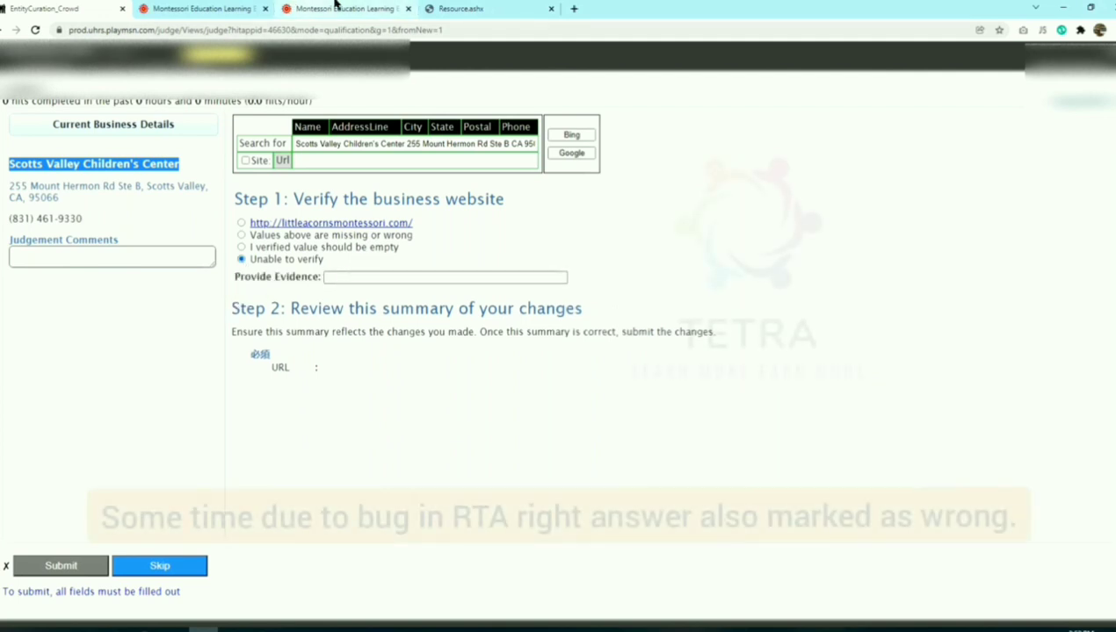
click(337, 8)
click(145, 30)
right_click(145, 31)
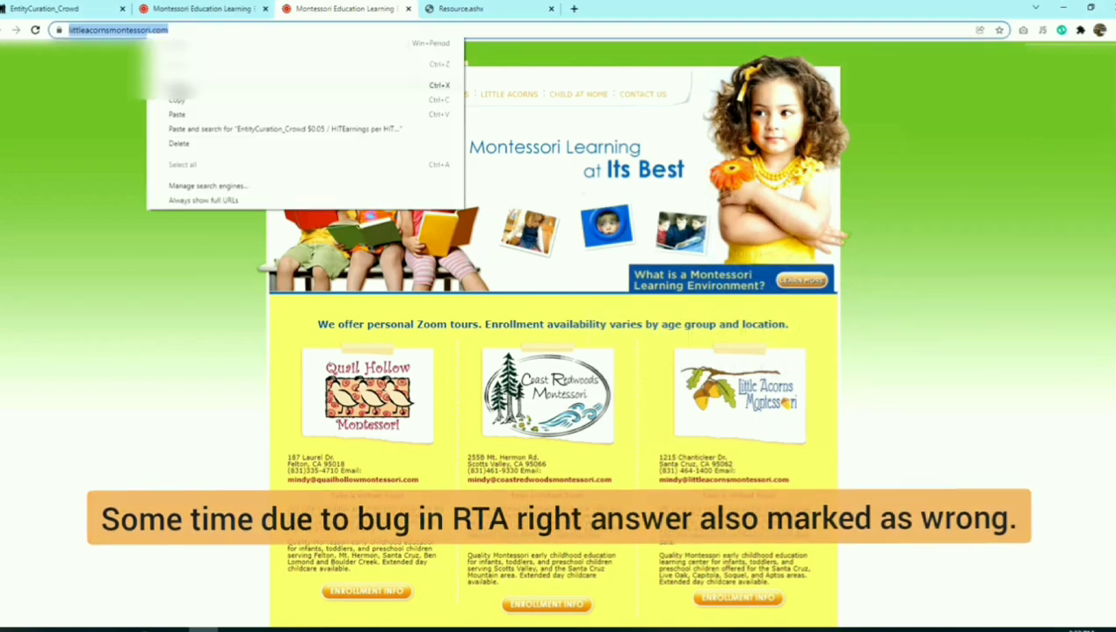
click(173, 107)
key(ctrl+1)
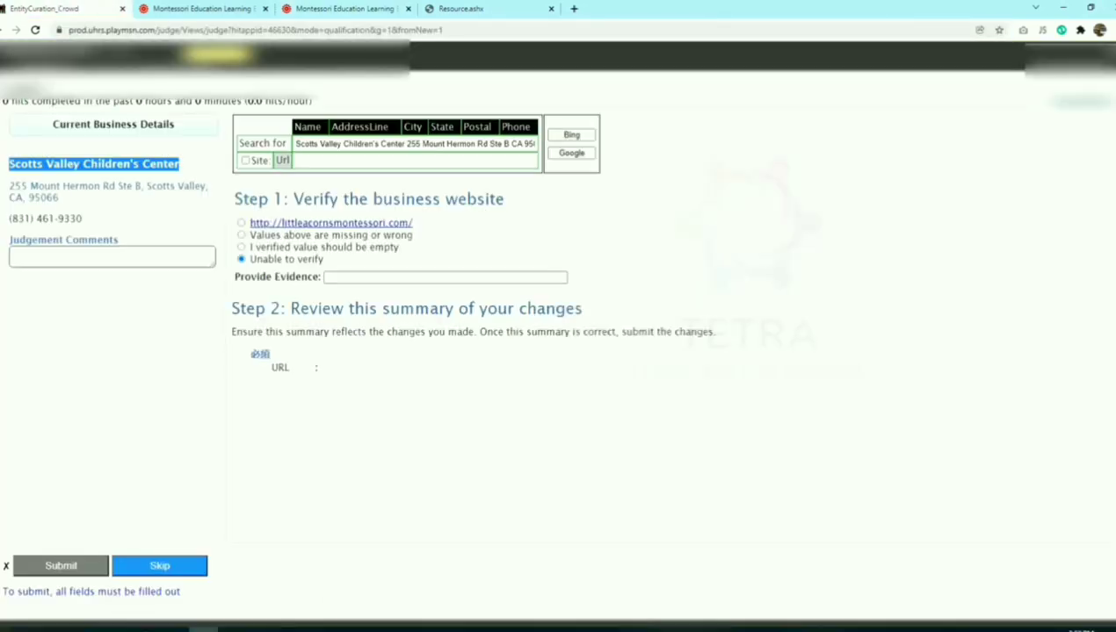
click(376, 279)
right_click(376, 279)
click(429, 375)
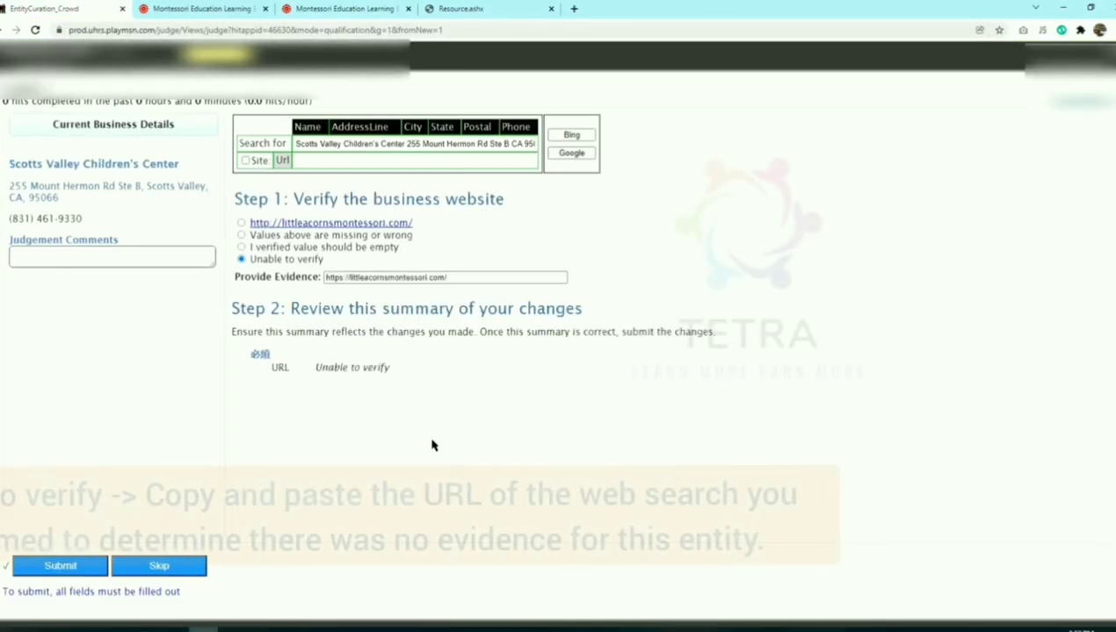
click(60, 566)
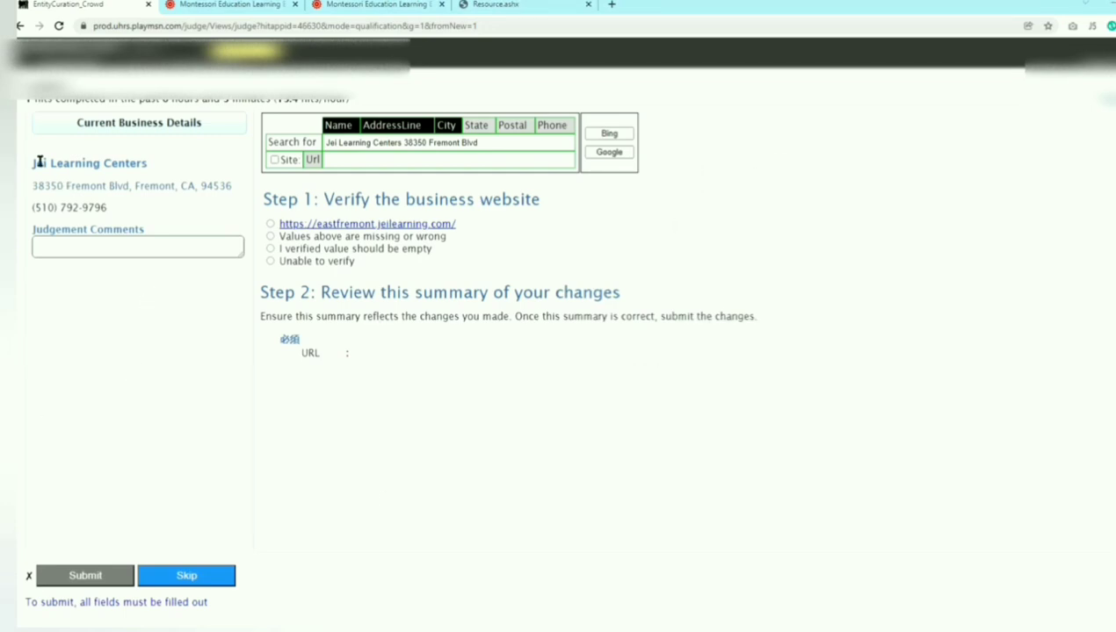
- Open the suggested eastfremont.jeilearning.com link for Jei Learning Centers and close the leftover Montessori and Resource.ashx pages
drag(31, 163, 142, 159)
click(42, 189)
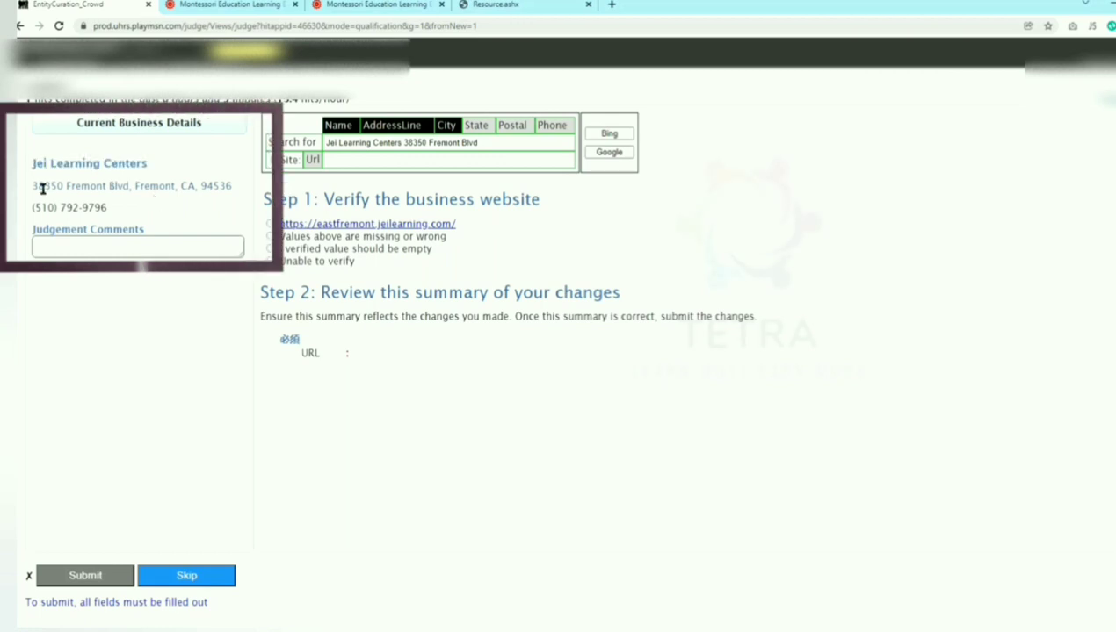
click(331, 225)
click(442, 5)
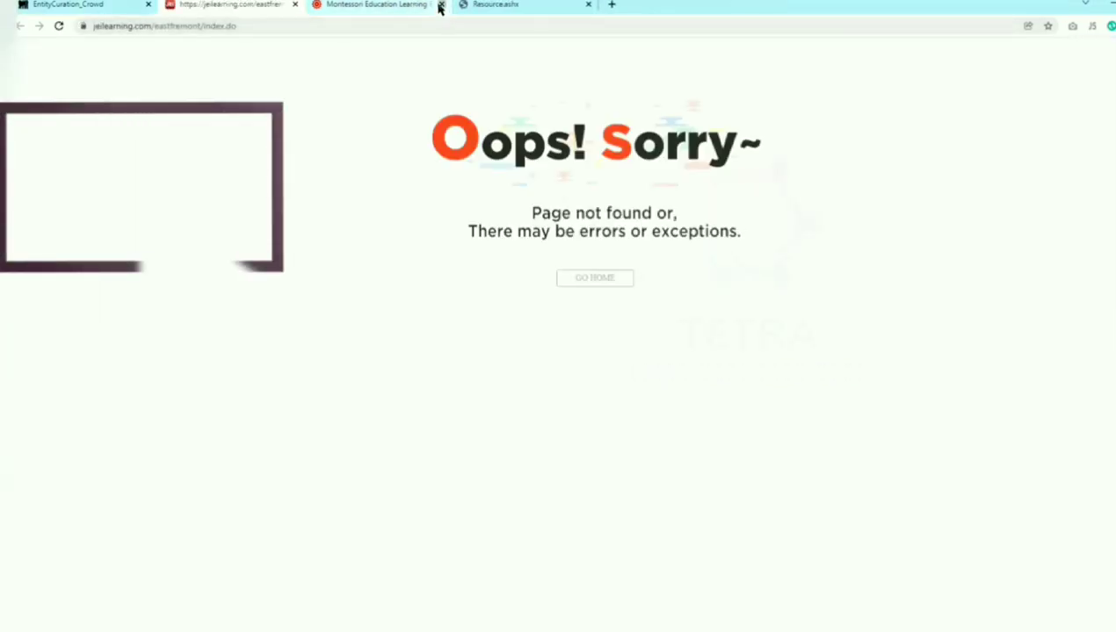
click(441, 6)
click(442, 5)
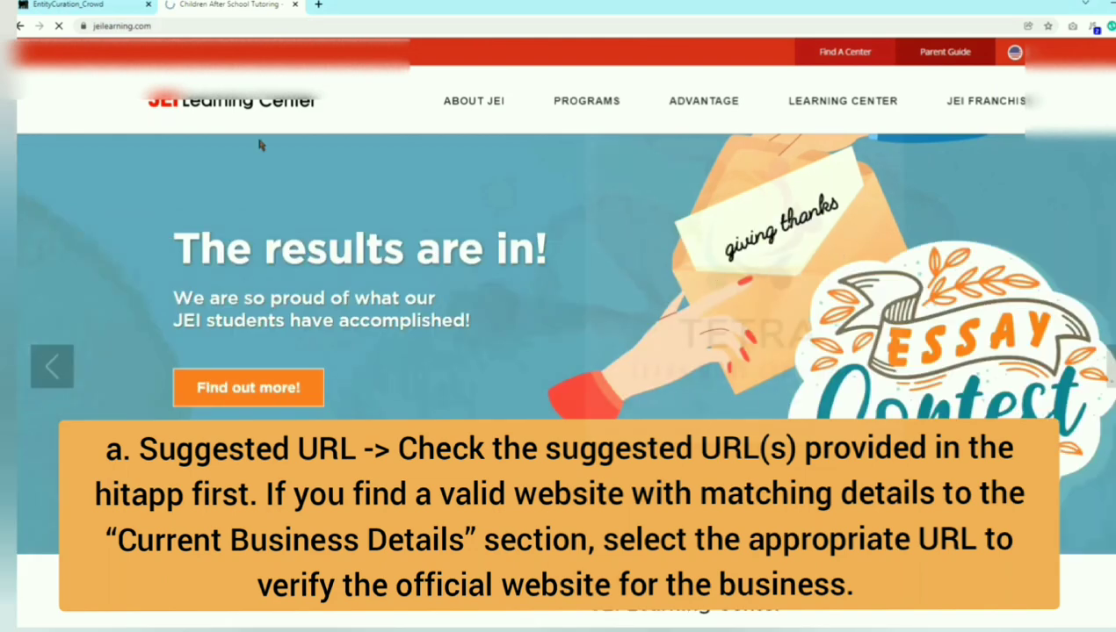
- Compare the office addresses on the JEI website's Contact Us page with the business details in the task
mouse_move(456, 114)
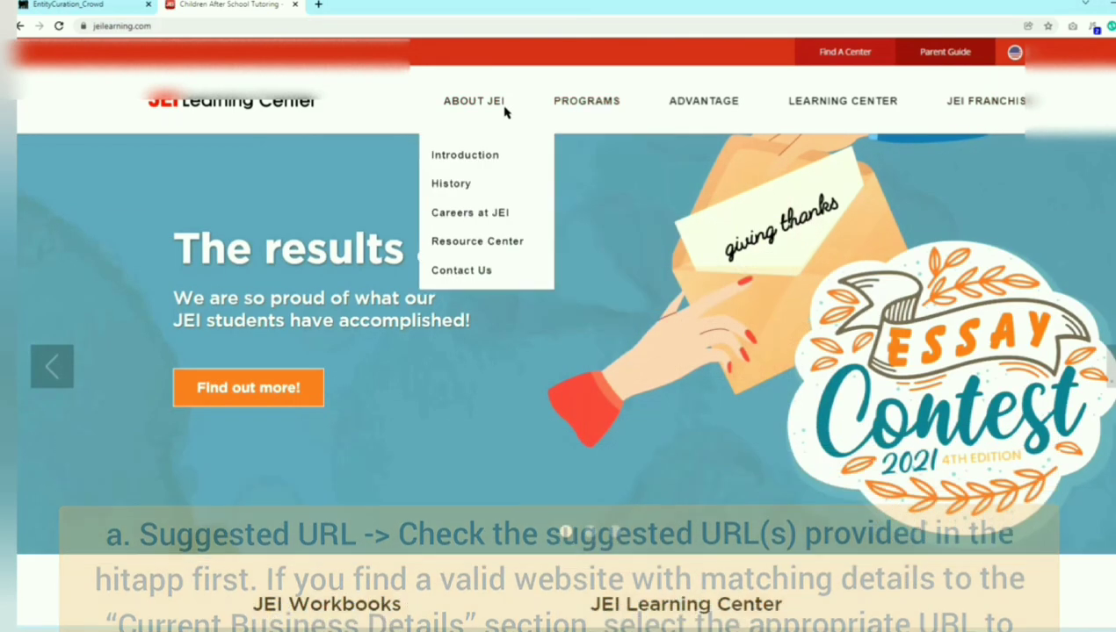
click(457, 271)
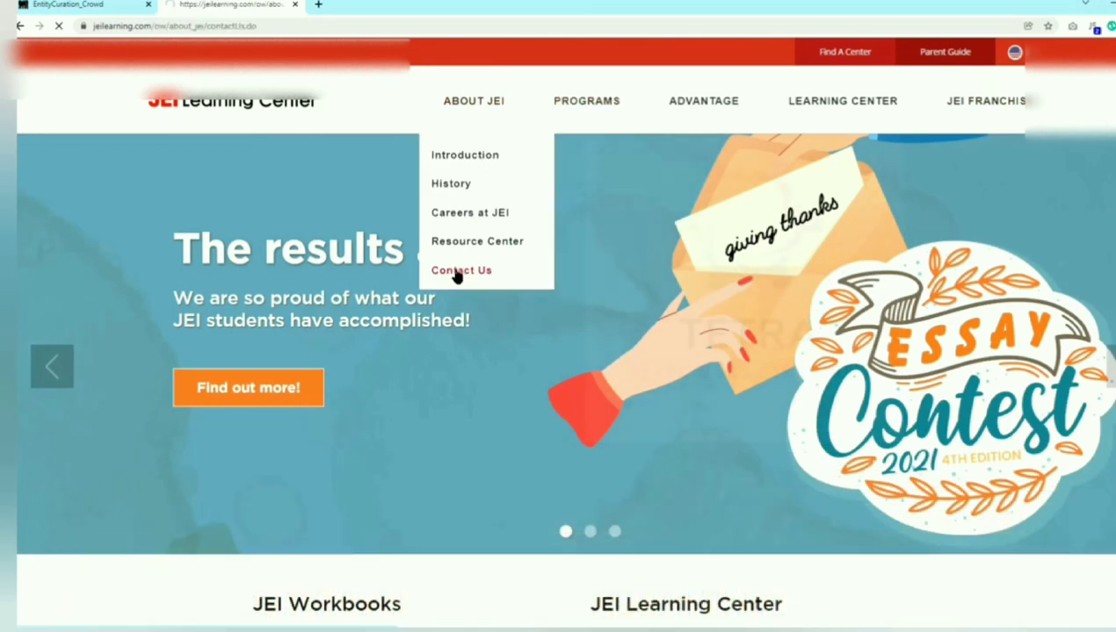
scroll(434, 387, down, 10)
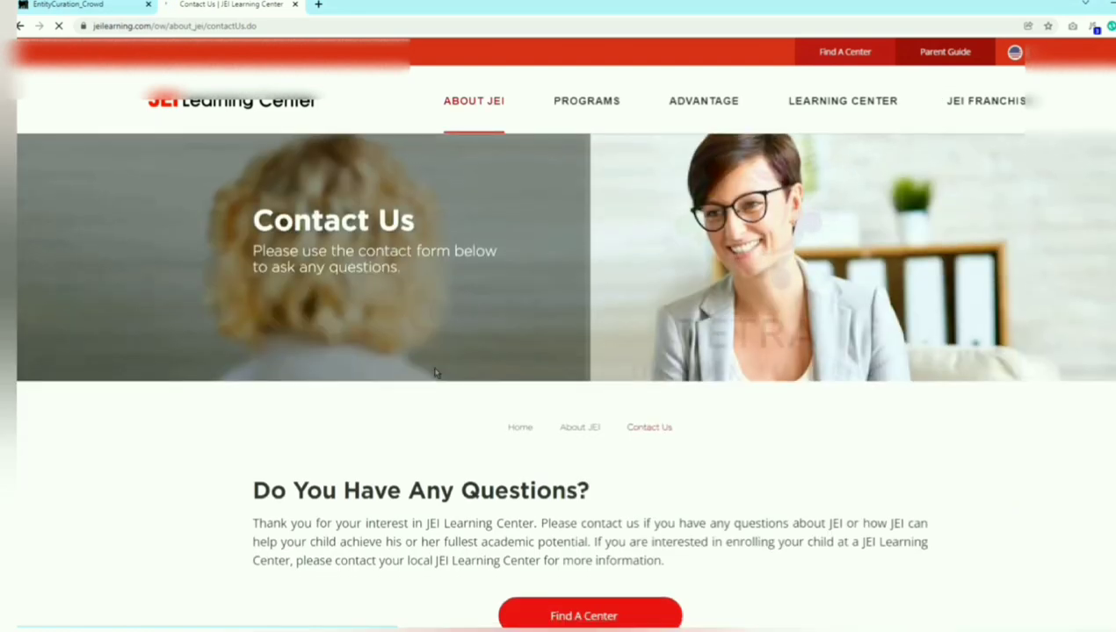
click(107, 7)
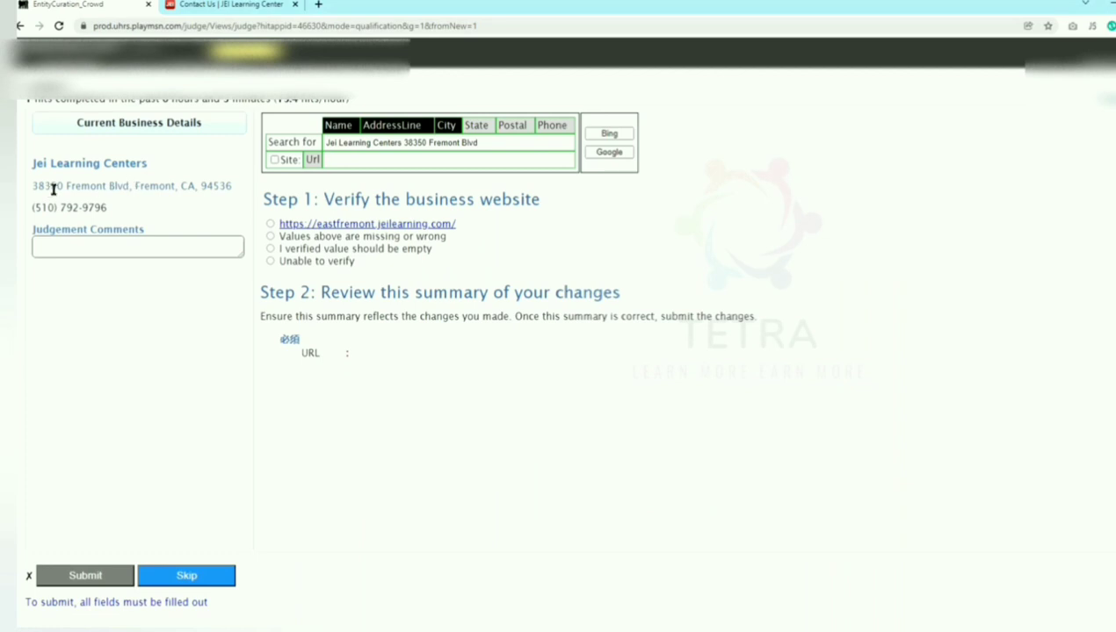
click(243, 6)
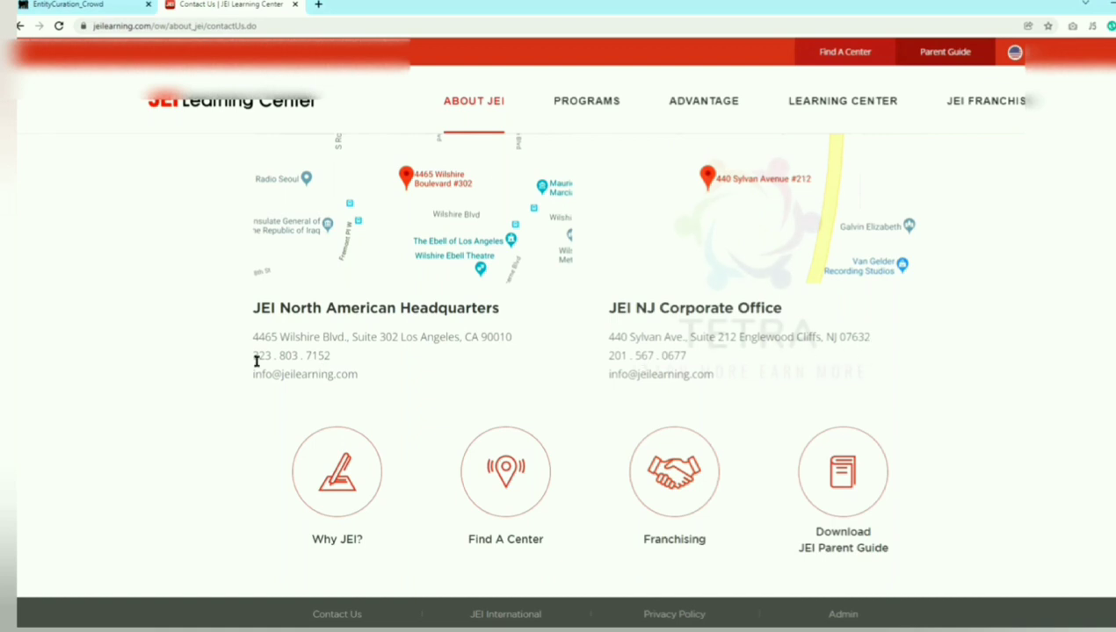
scroll(582, 379, down, 2)
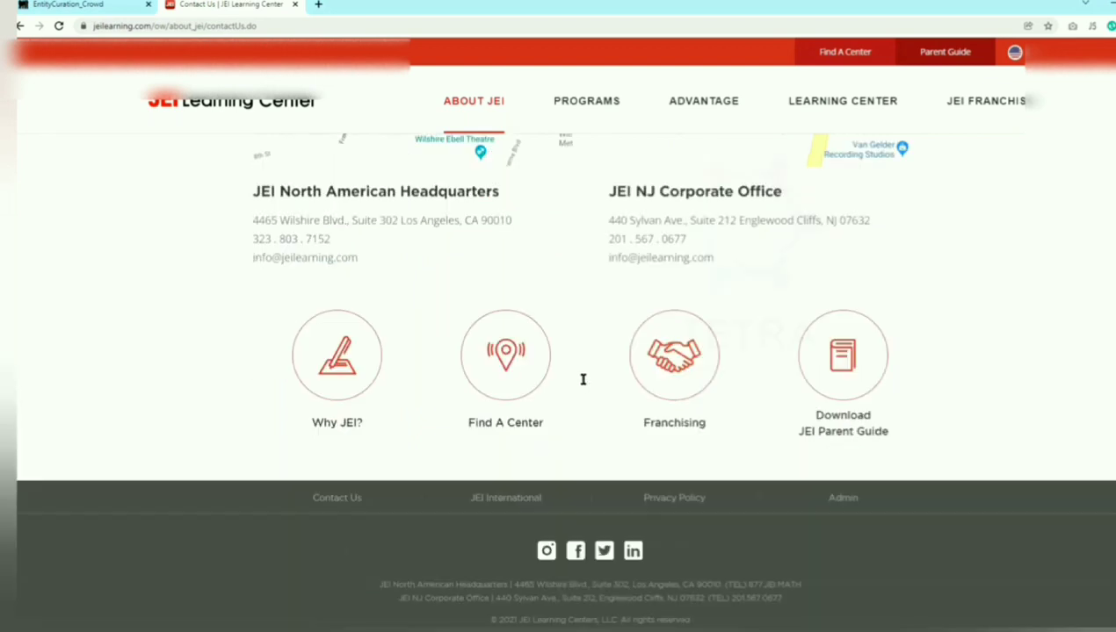
scroll(587, 384, up, 2)
scroll(575, 379, up, 1)
scroll(573, 378, up, 1)
scroll(573, 379, down, 3)
- Search Bing for Jei Learning Centers with the state, postal code and phone number added to the query
click(73, 4)
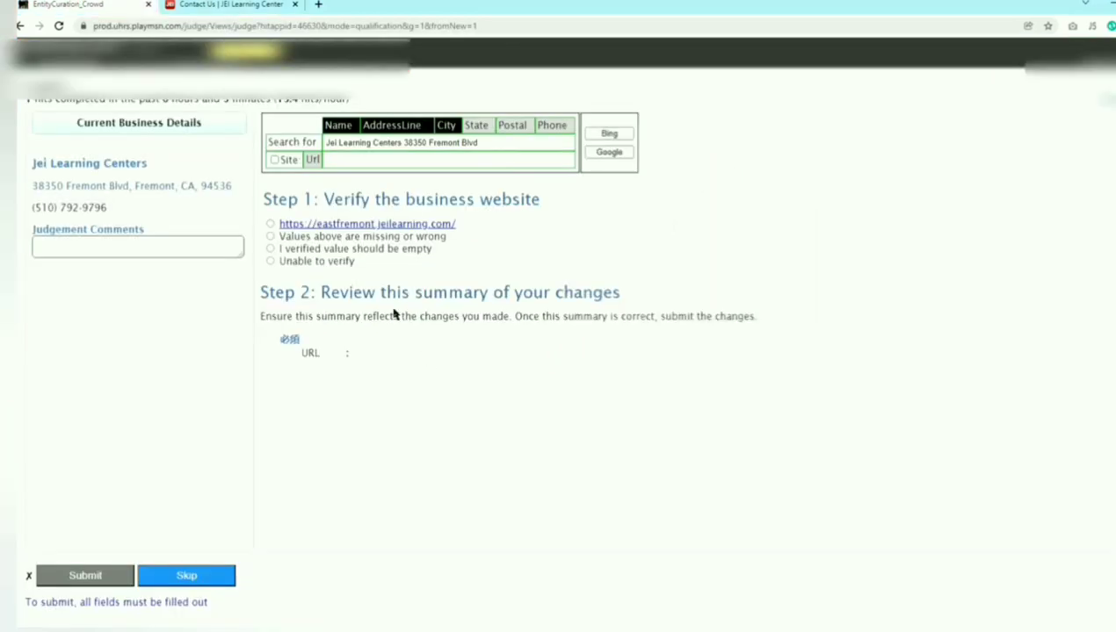
click(475, 127)
click(513, 125)
click(552, 125)
click(609, 133)
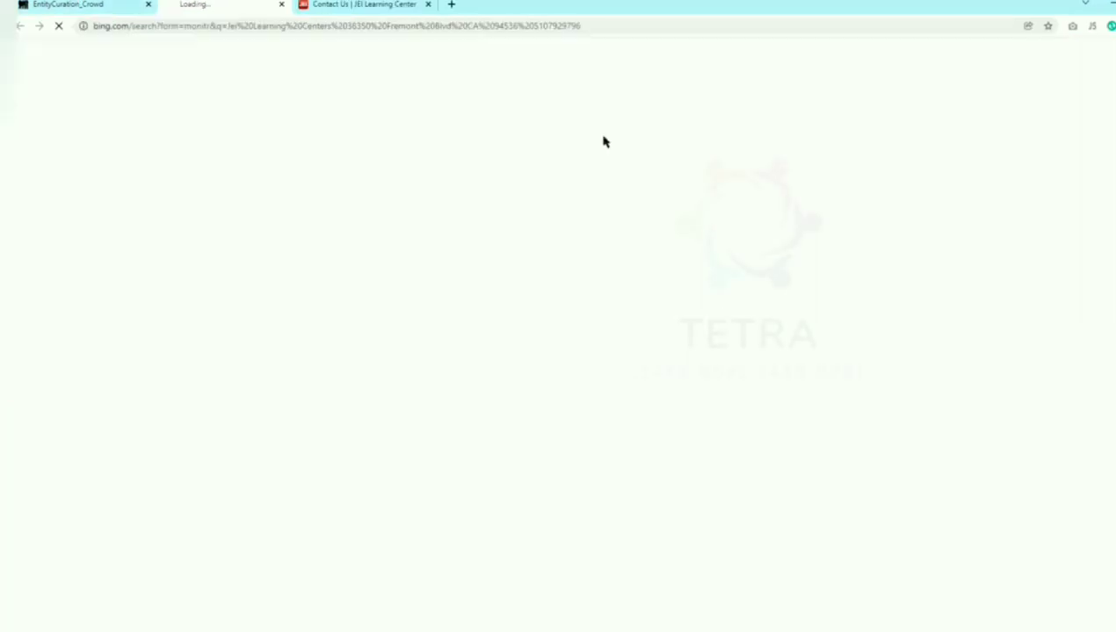
- Check the task's phone number against the Bing results and open the Children After School Tutoring result from jeilearning.com
click(102, 7)
drag(109, 215, 33, 208)
click(94, 294)
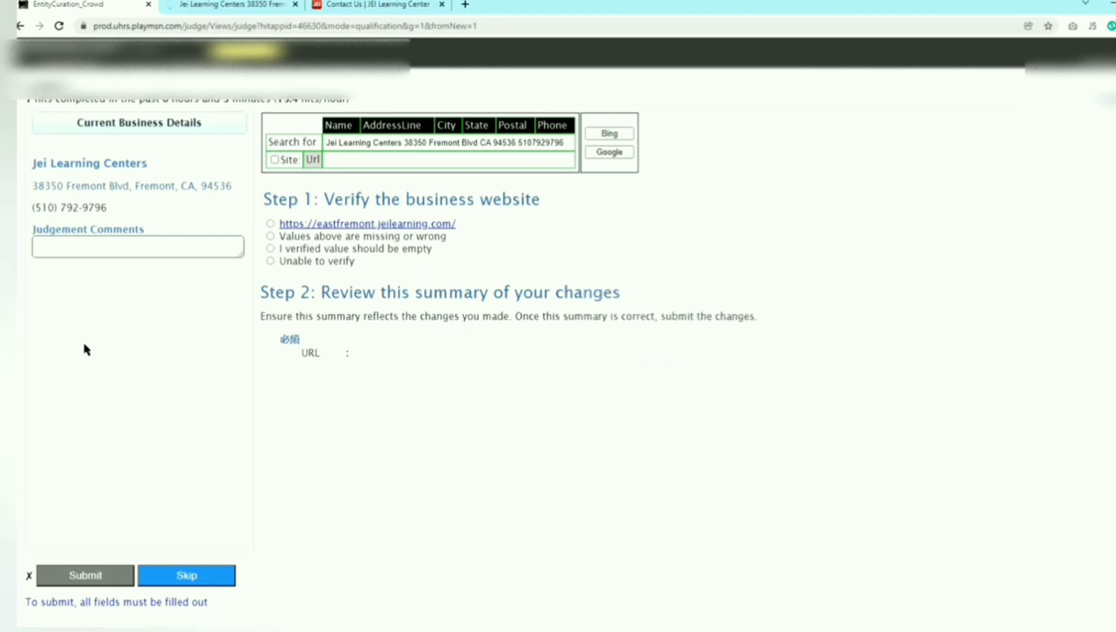
click(224, 5)
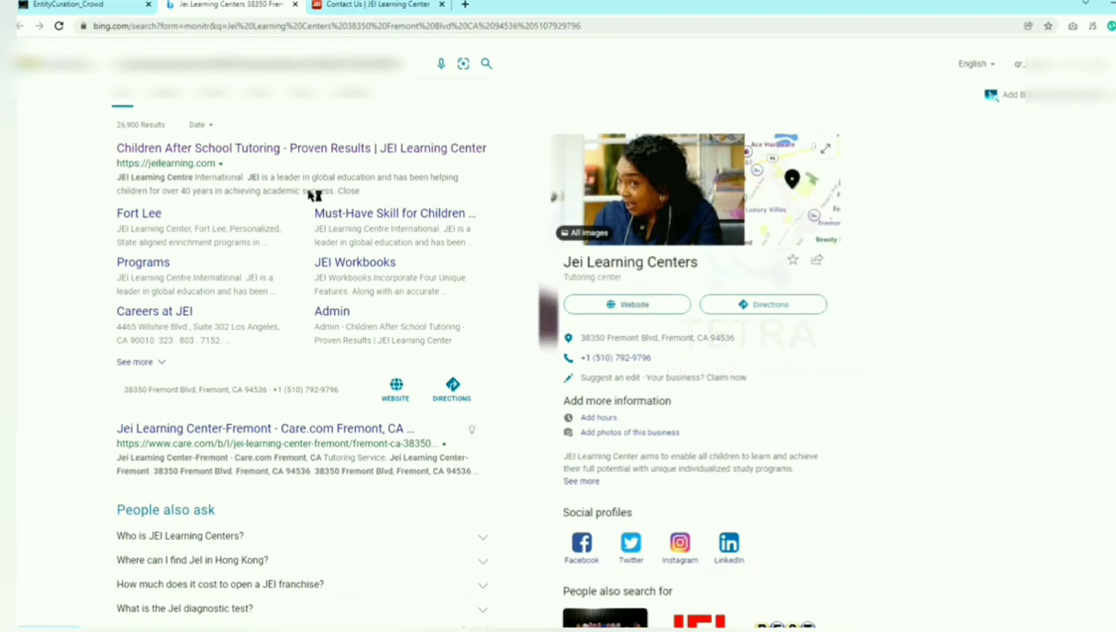
click(249, 155)
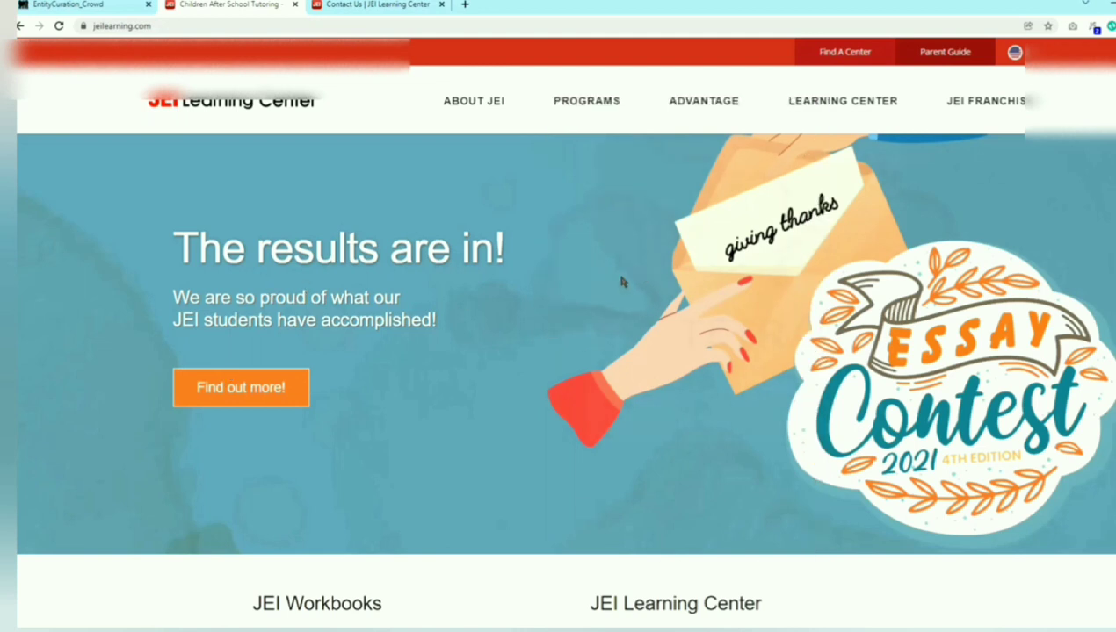
- Compare the home page opened from Bing with the Contact Us page reached through the suggested link
click(398, 5)
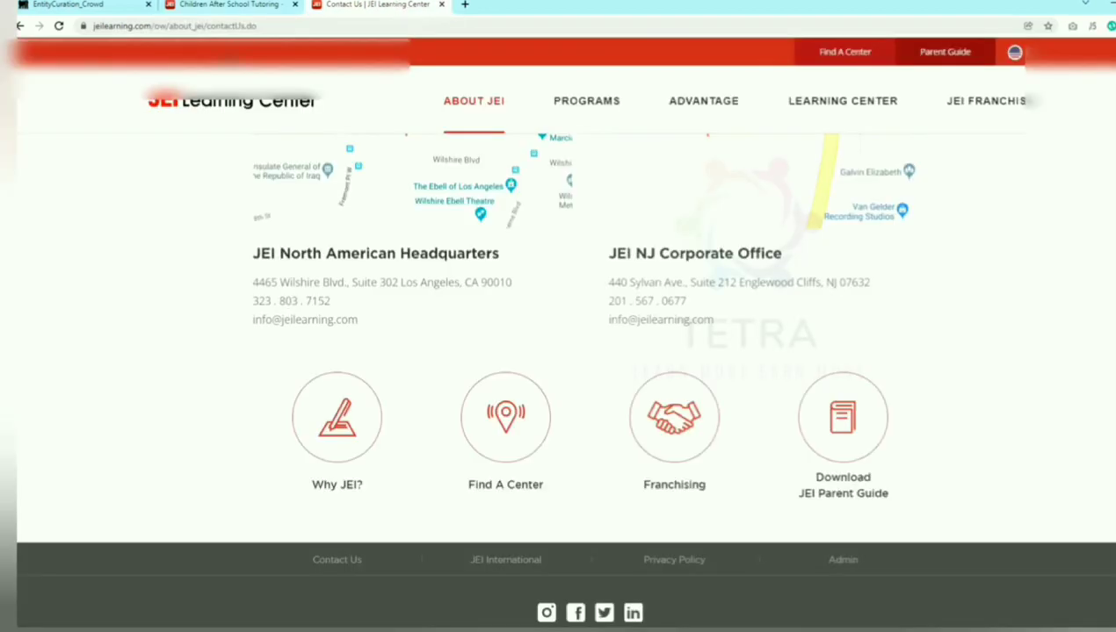
click(236, 4)
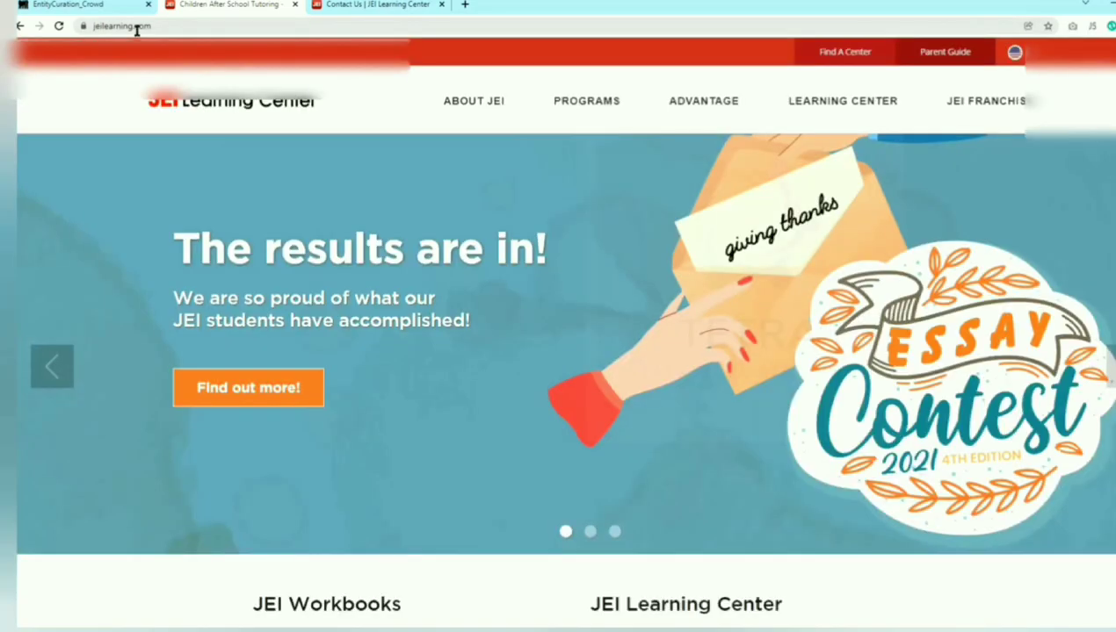
click(378, 7)
click(233, 4)
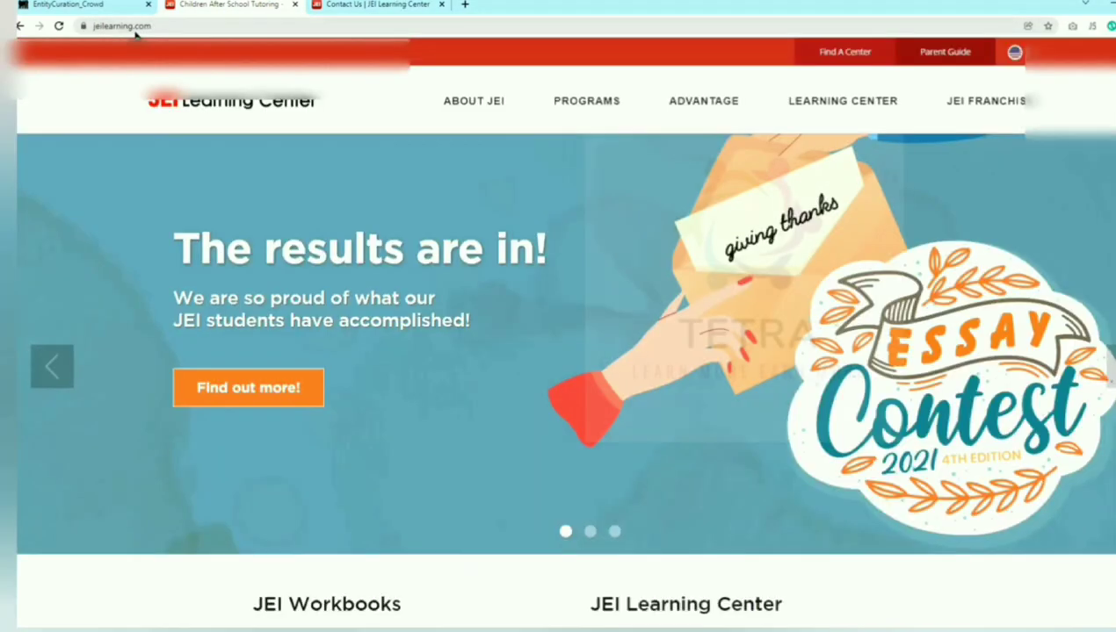
scroll(443, 458, down, 3)
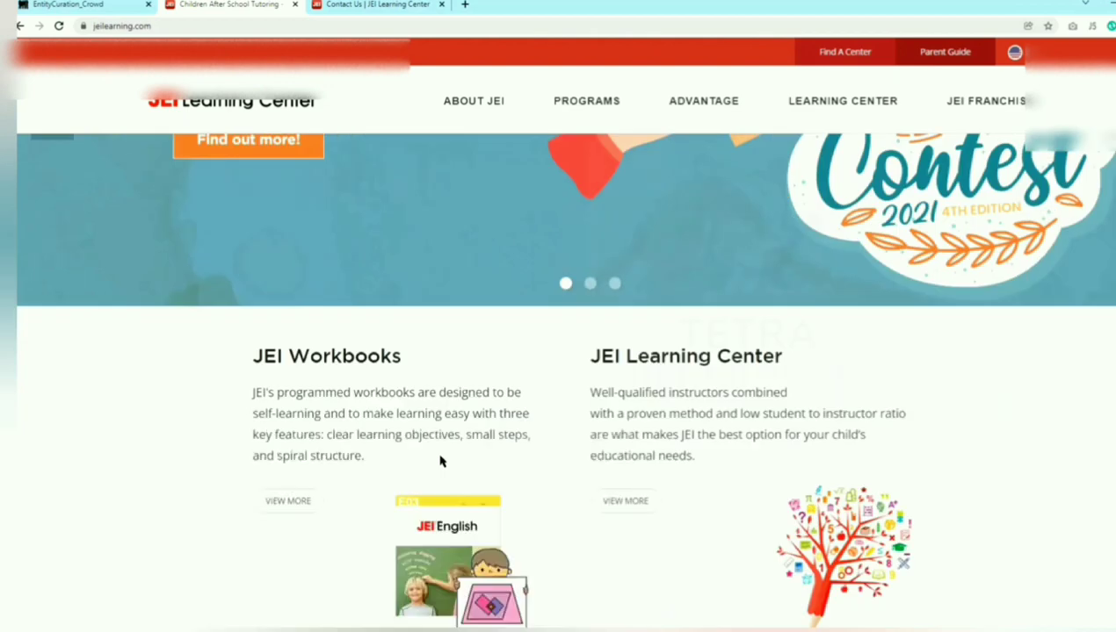
scroll(491, 449, down, 1)
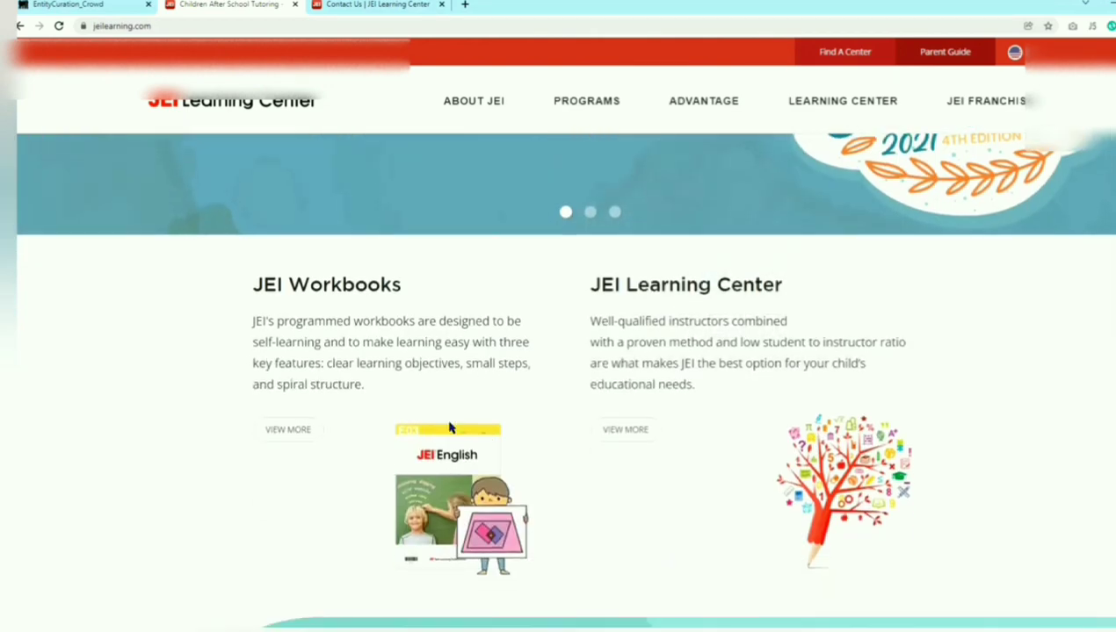
scroll(450, 427, down, 1)
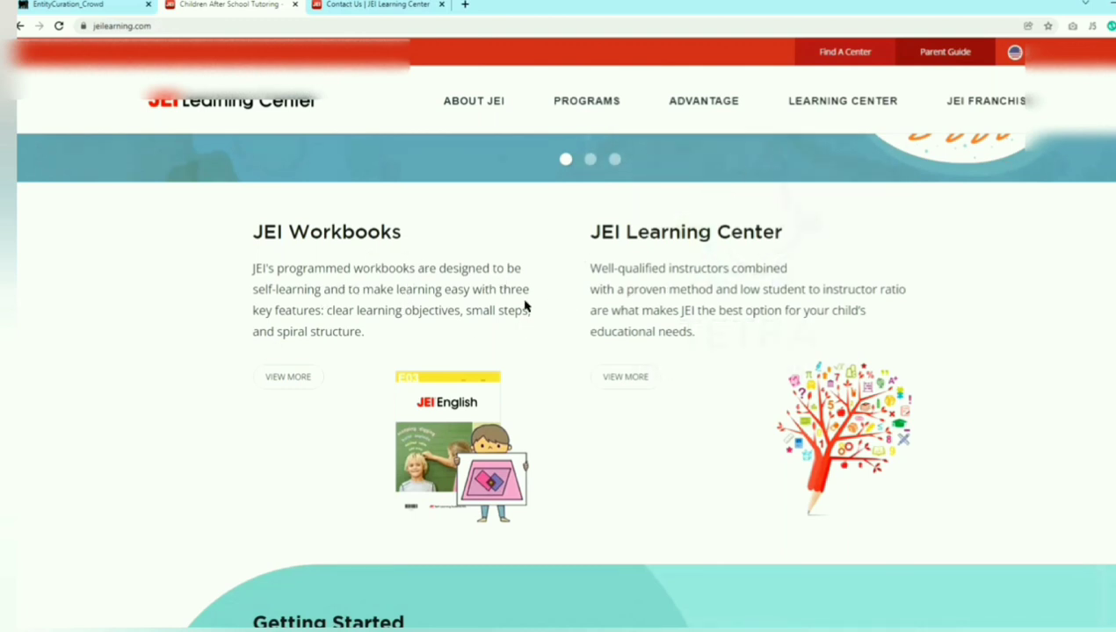
- Open the Contact Us page of the site found through Bing and examine its listed office addresses
mouse_move(503, 103)
mouse_move(471, 125)
click(463, 273)
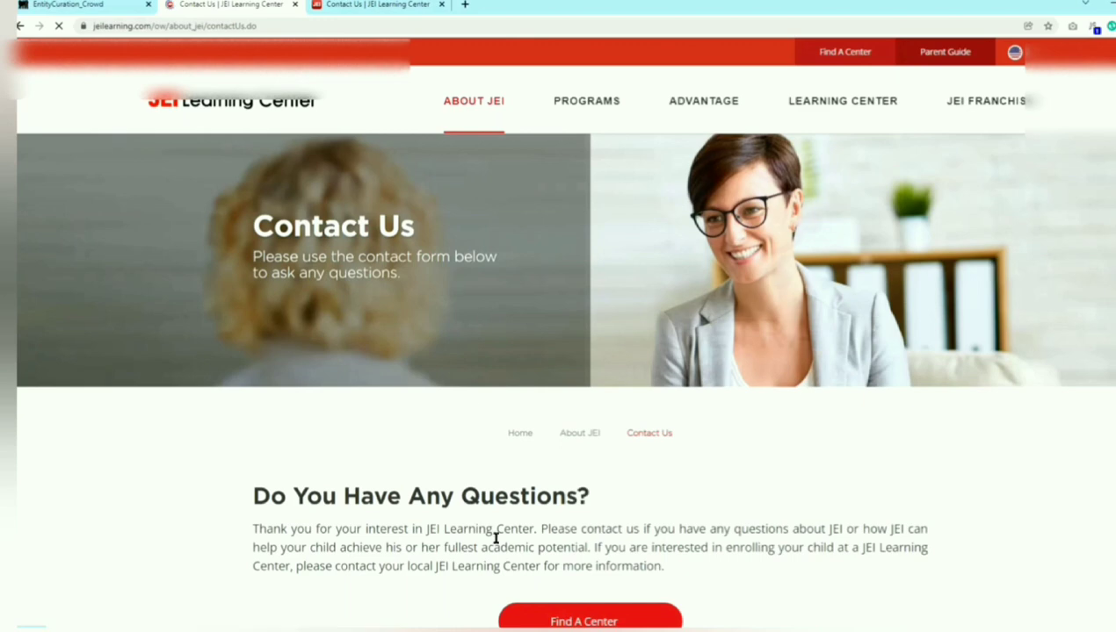
scroll(513, 492, down, 3)
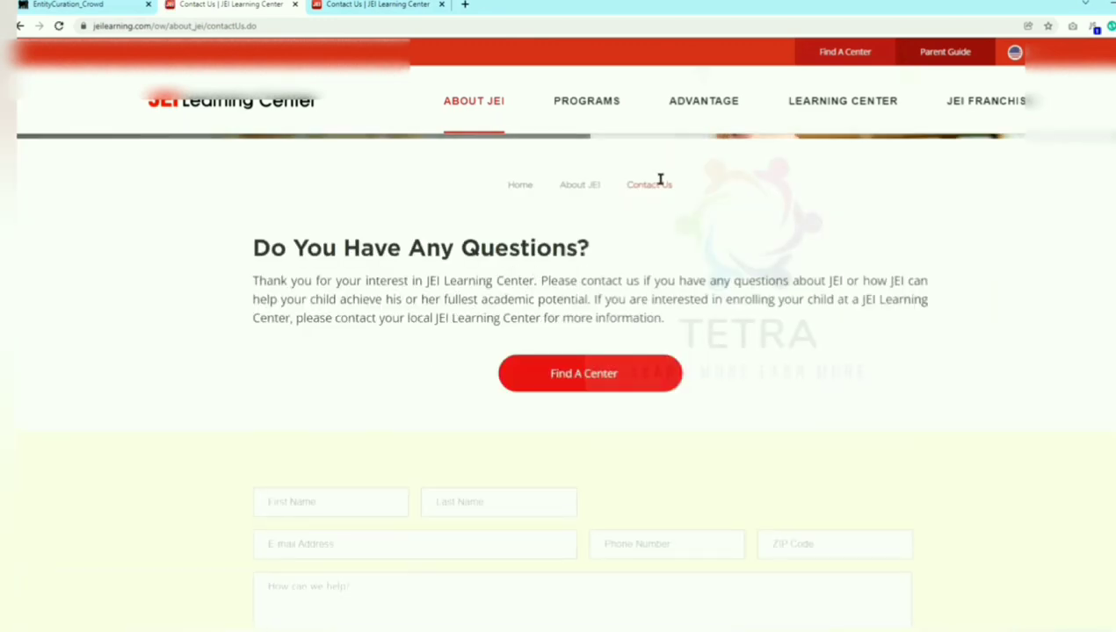
scroll(300, 480, down, 4)
scroll(296, 482, down, 6)
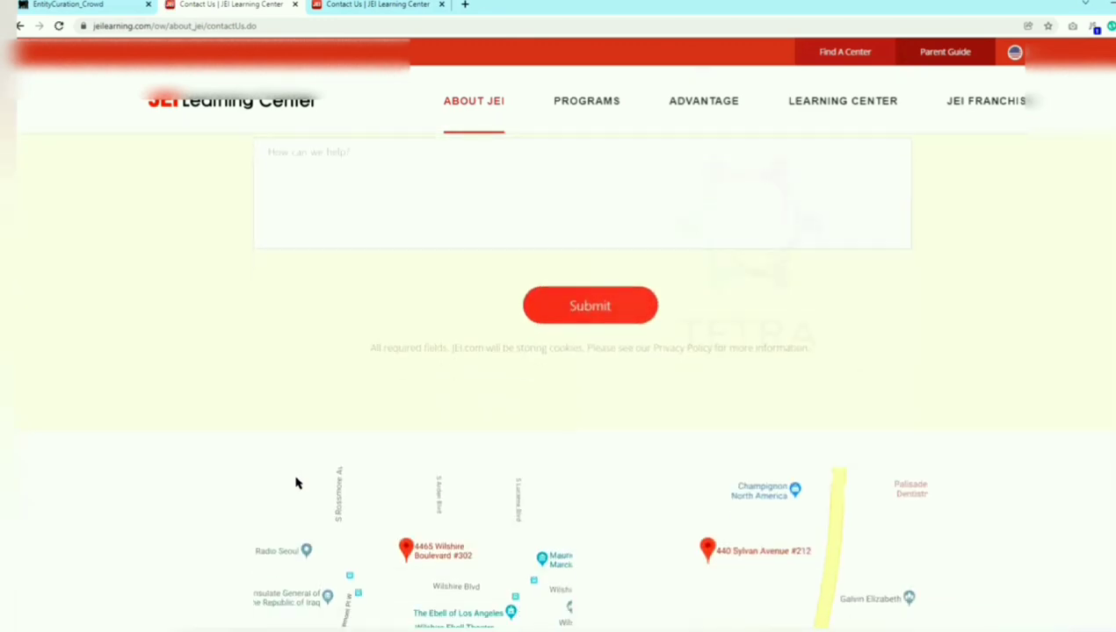
scroll(277, 459, up, 1)
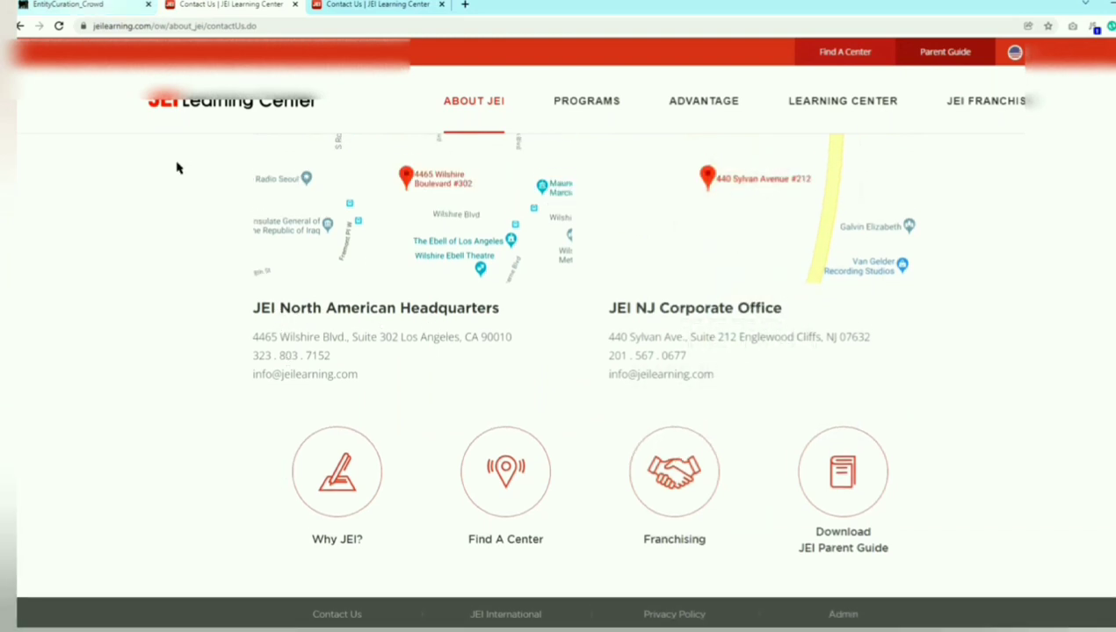
- Compare the business address in the task with the headquarters and NJ corporate office addresses on the site
click(98, 3)
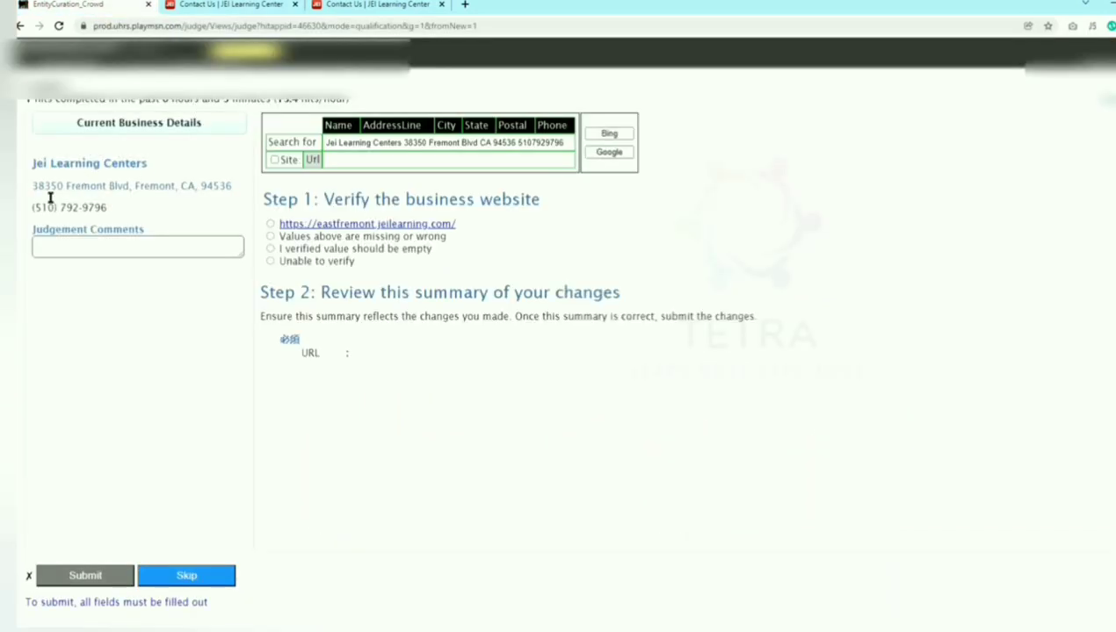
drag(34, 186, 228, 186)
click(232, 5)
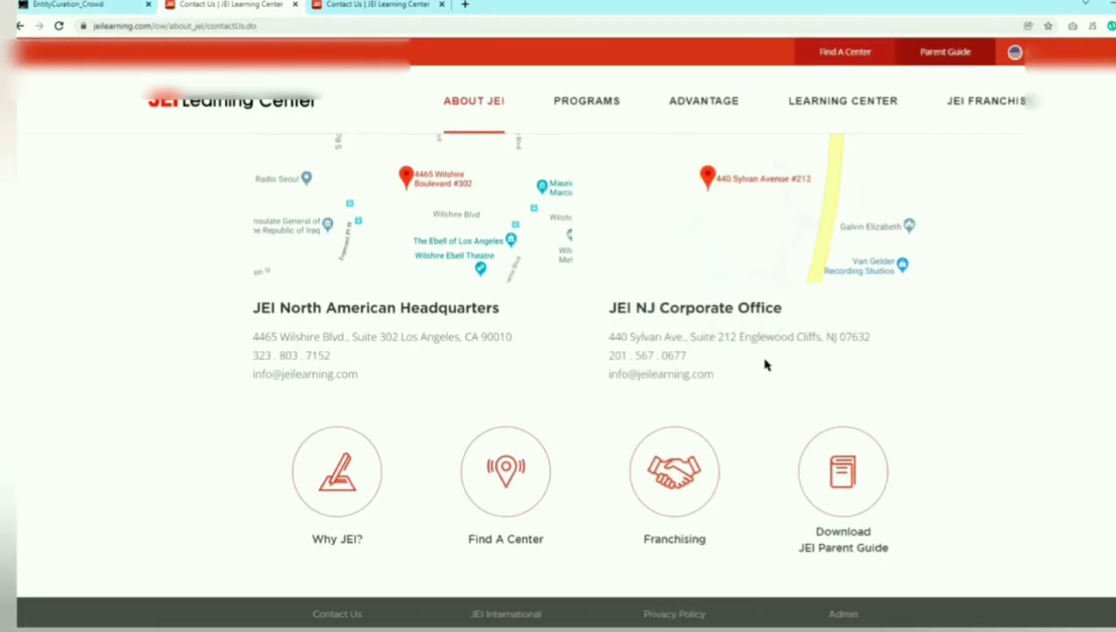
scroll(446, 352, down, 2)
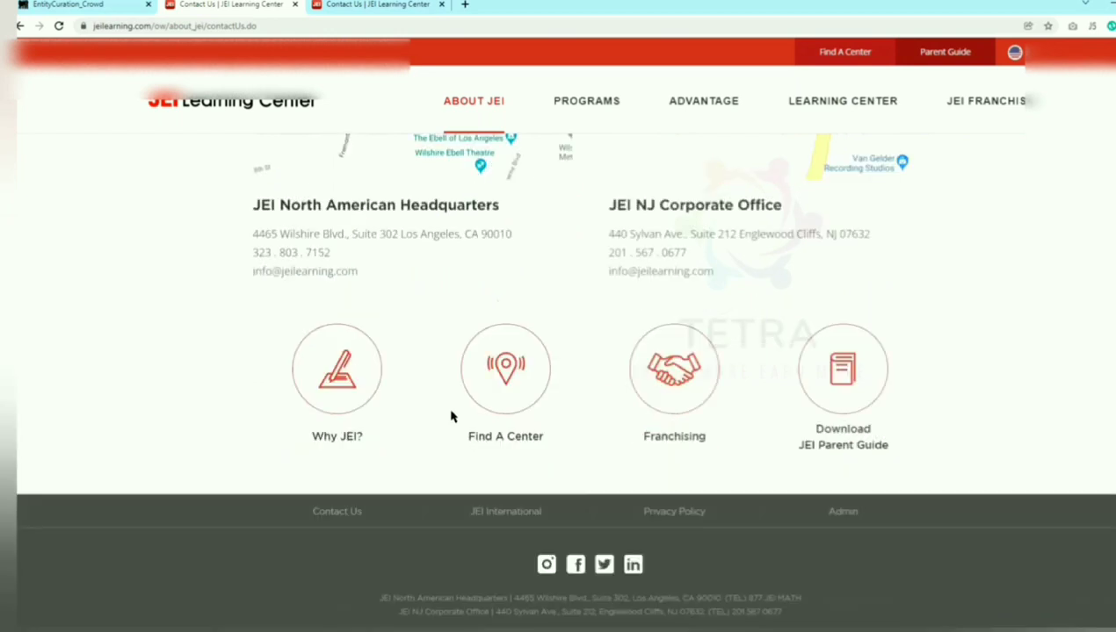
- Open the site's Find A Center page and copy the full business address from the task
click(519, 374)
click(72, 4)
drag(233, 187, 29, 185)
right_click(41, 186)
click(74, 194)
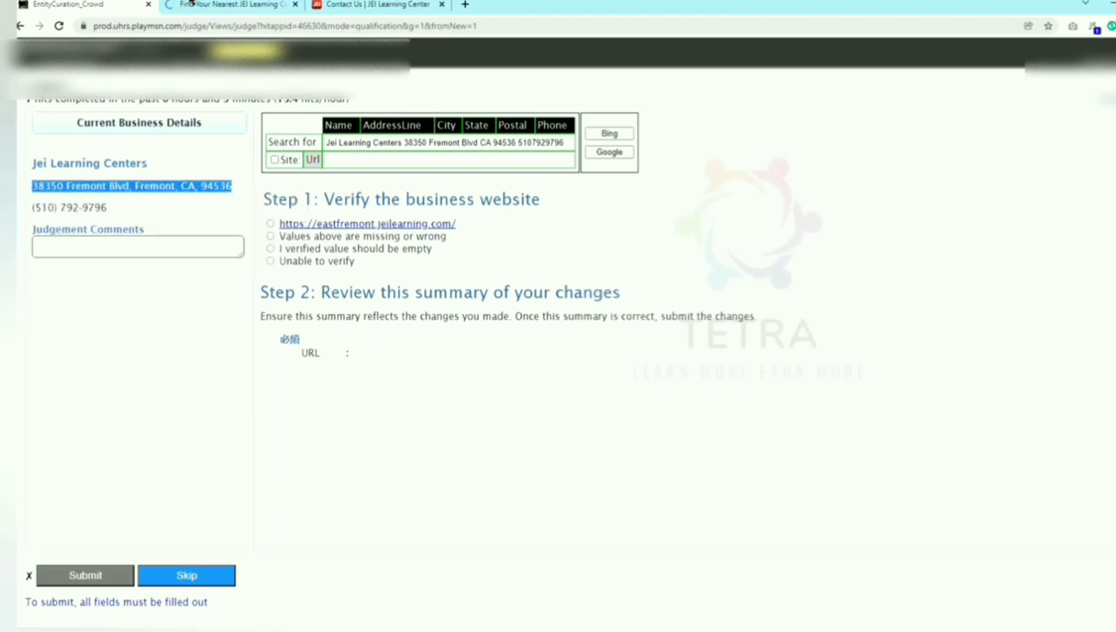
- Search the JEI center locator for centers near the task's ZIP code 94536
click(230, 4)
scroll(443, 434, down, 2)
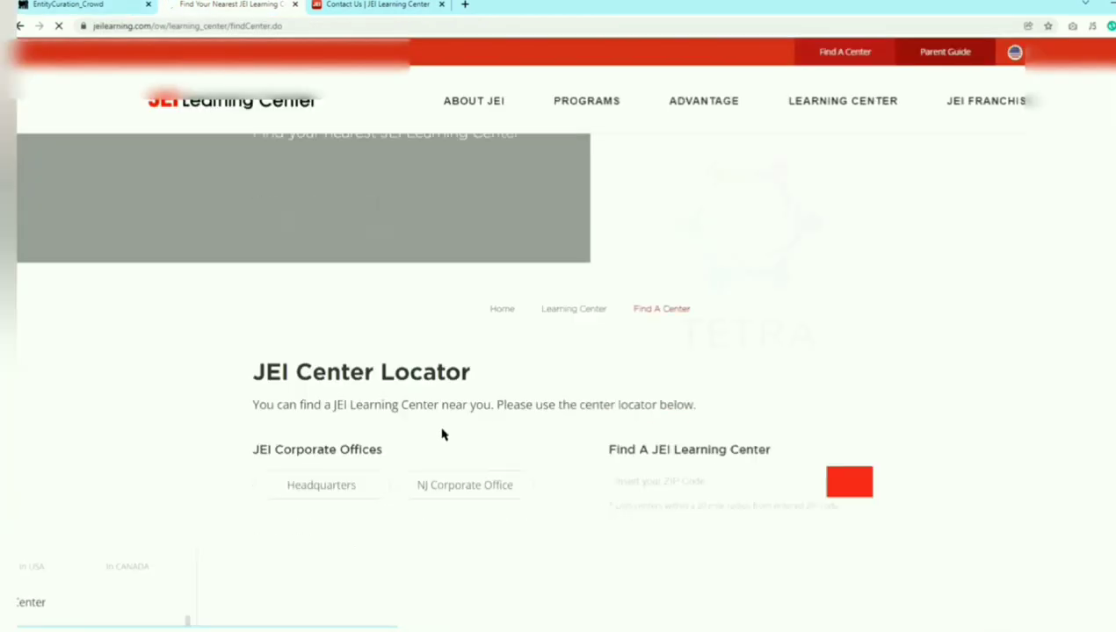
scroll(703, 518, down, 1)
right_click(679, 420)
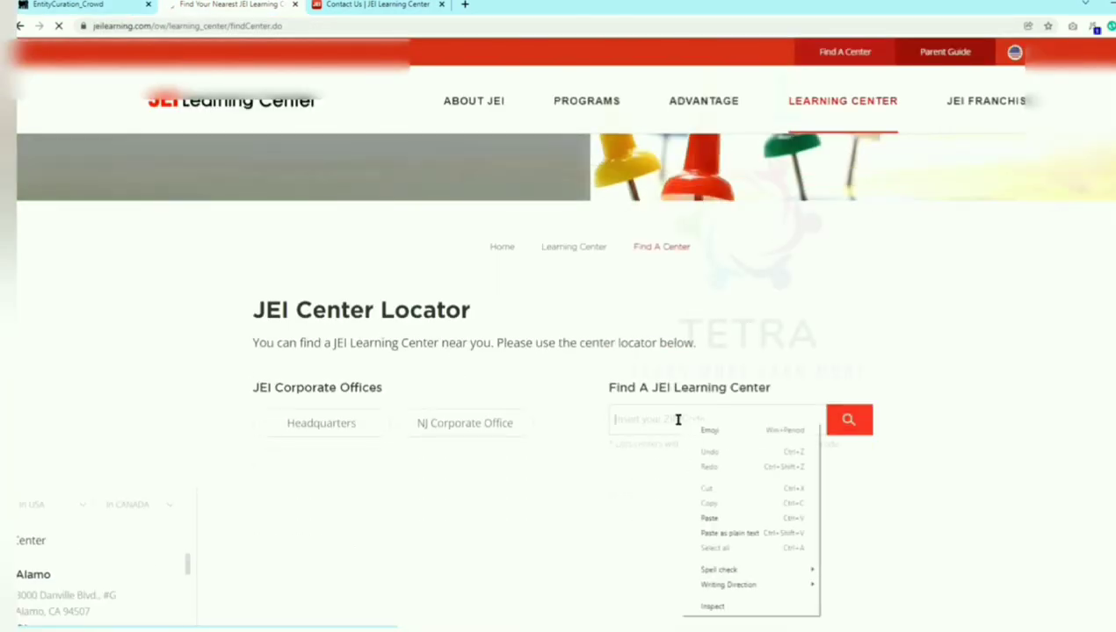
click(710, 519)
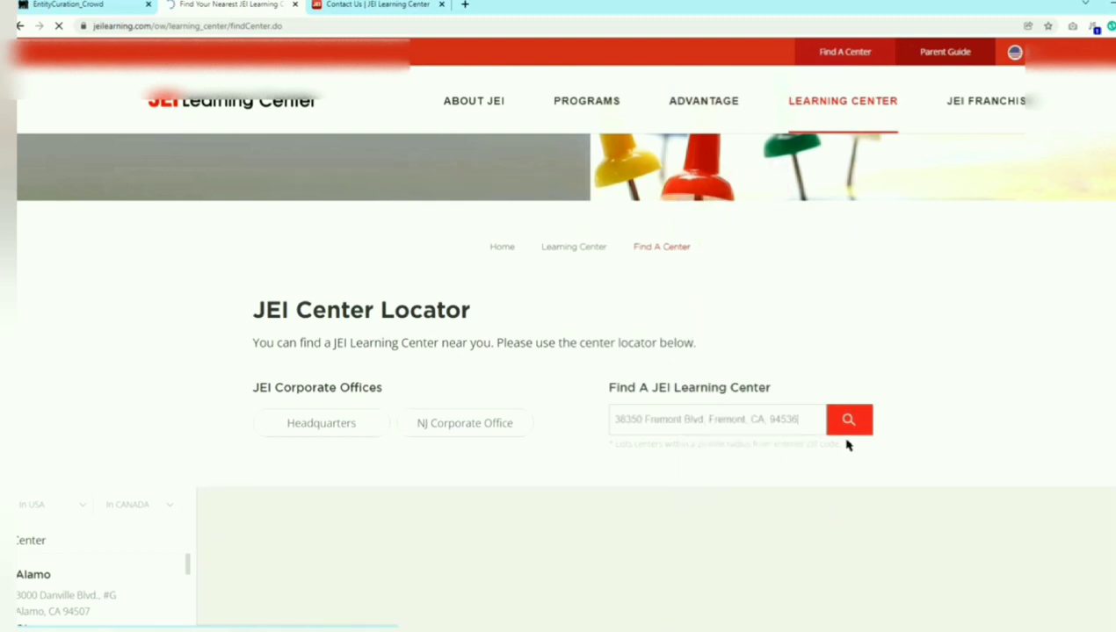
drag(768, 420, 269, 423)
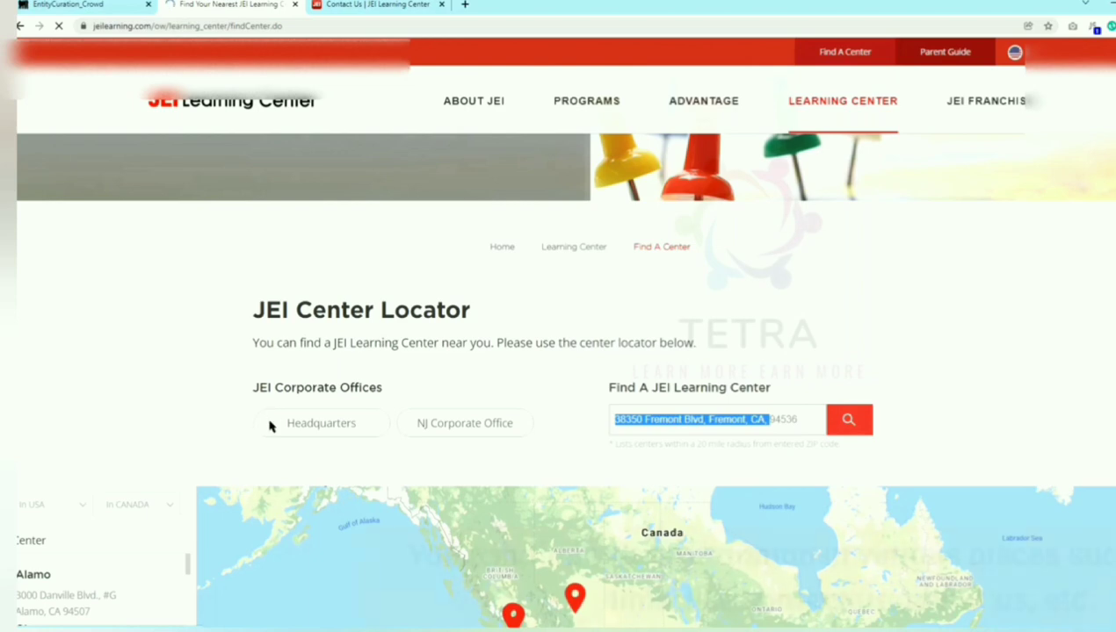
key(BackSpace)
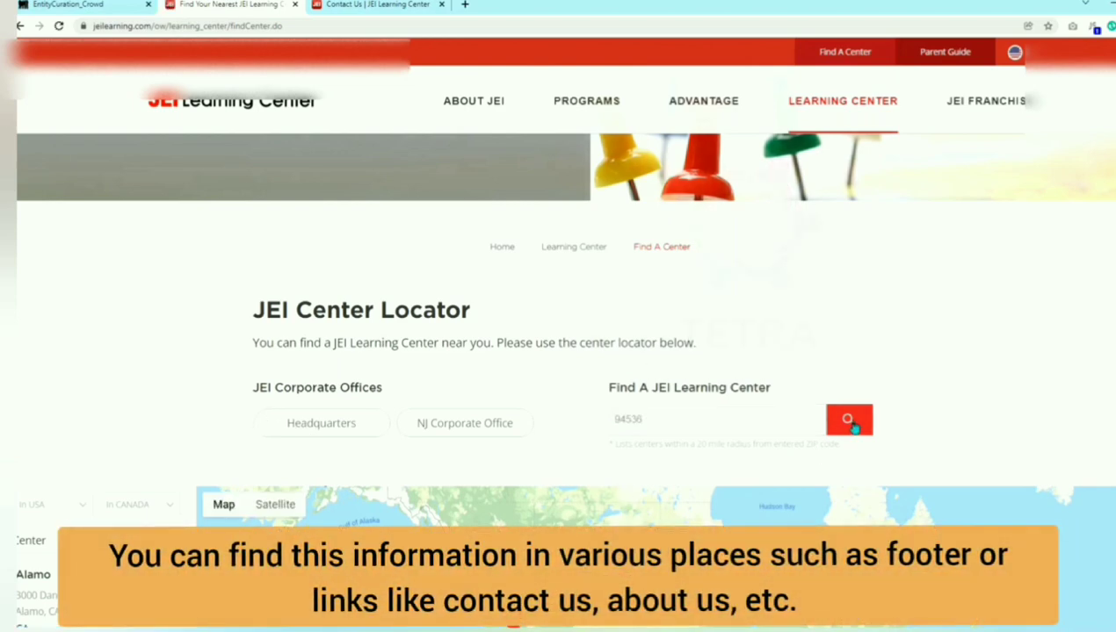
click(849, 421)
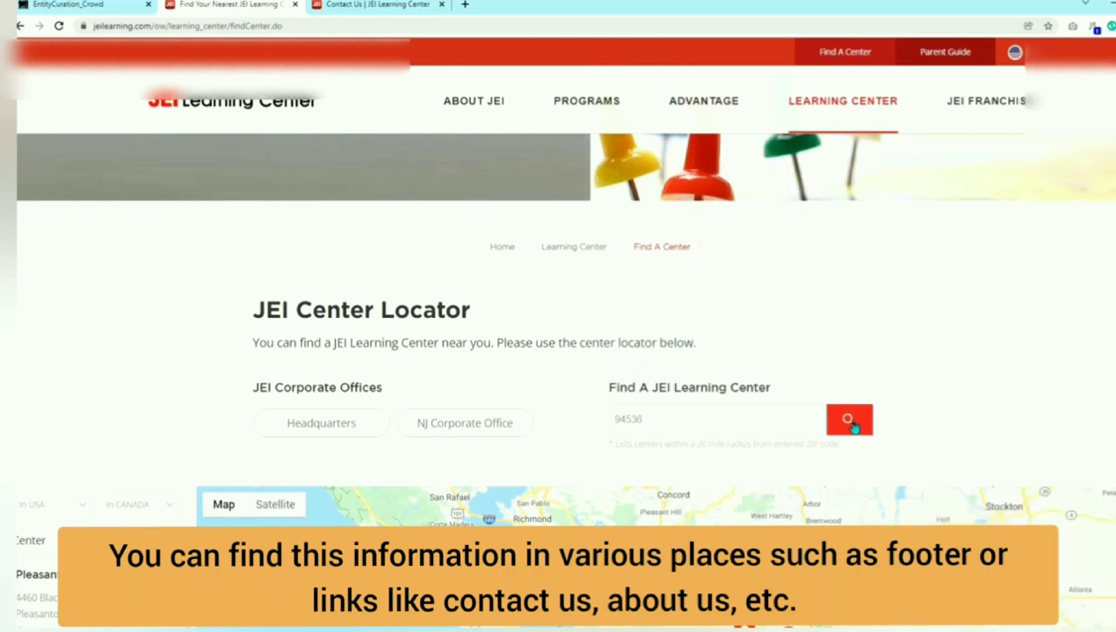
- Examine the listed centers near ZIP code 94536 for one at the task's Fremont address
scroll(212, 419, down, 2)
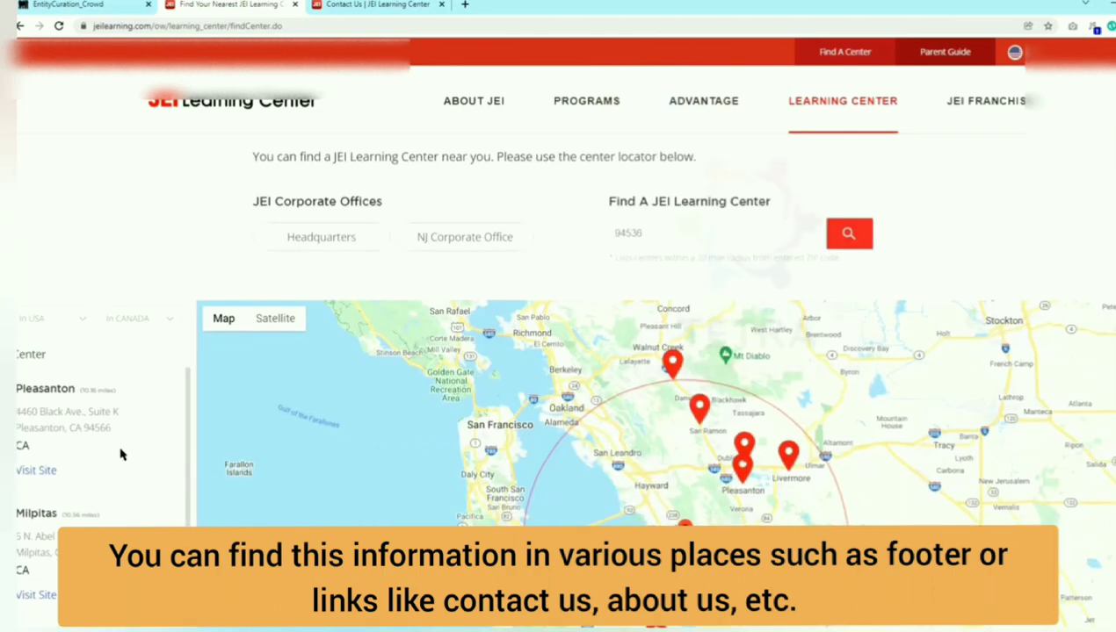
scroll(99, 522, down, 3)
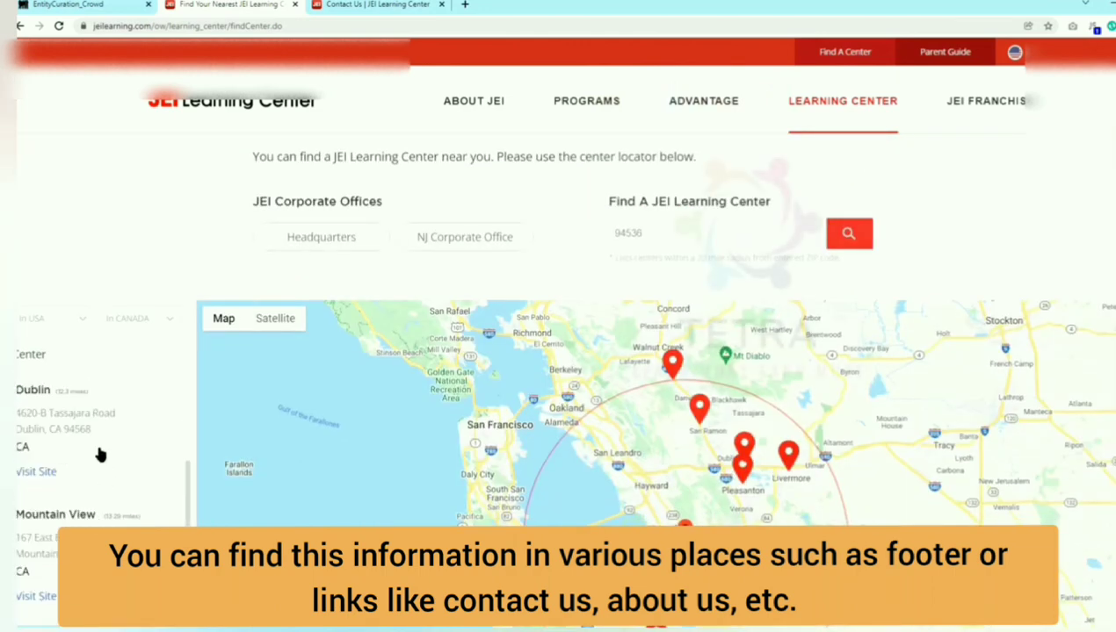
scroll(99, 491, down, 2)
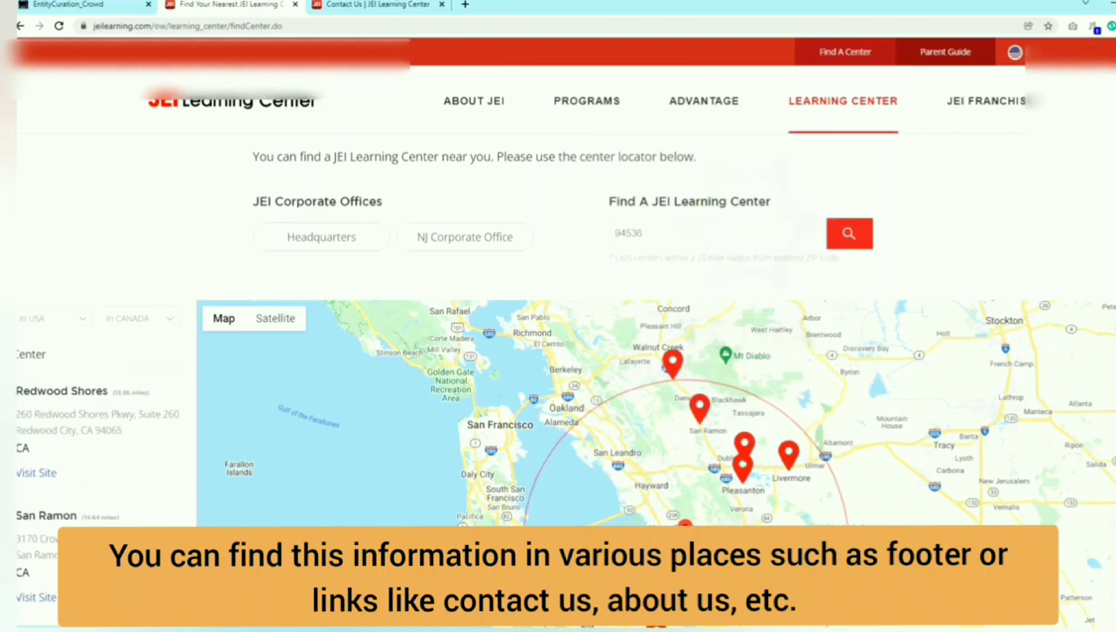
scroll(112, 577, down, 2)
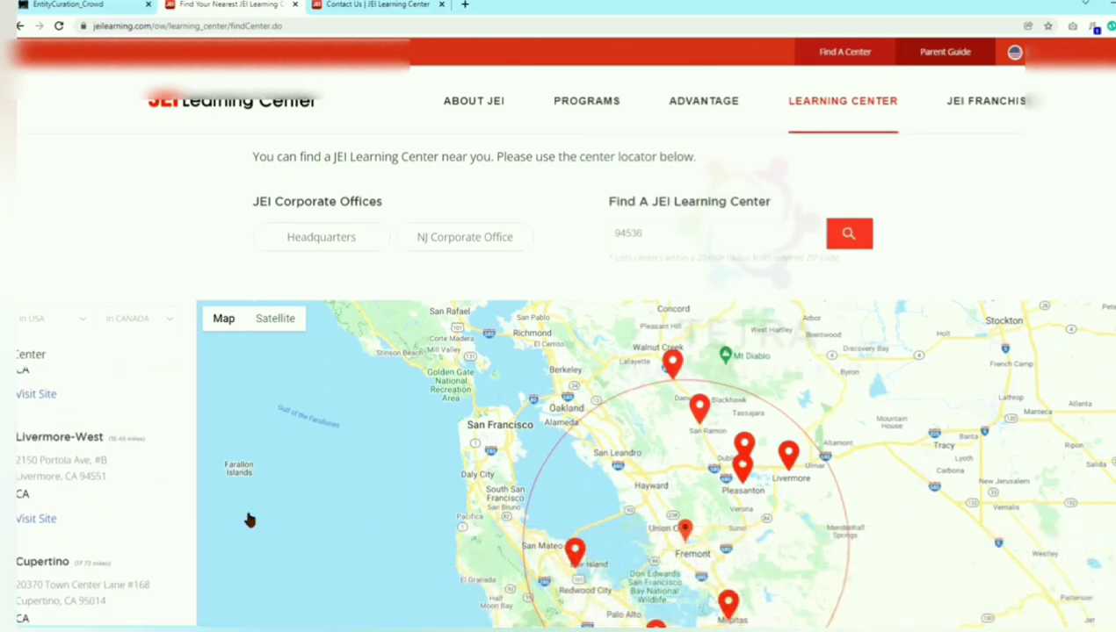
click(856, 245)
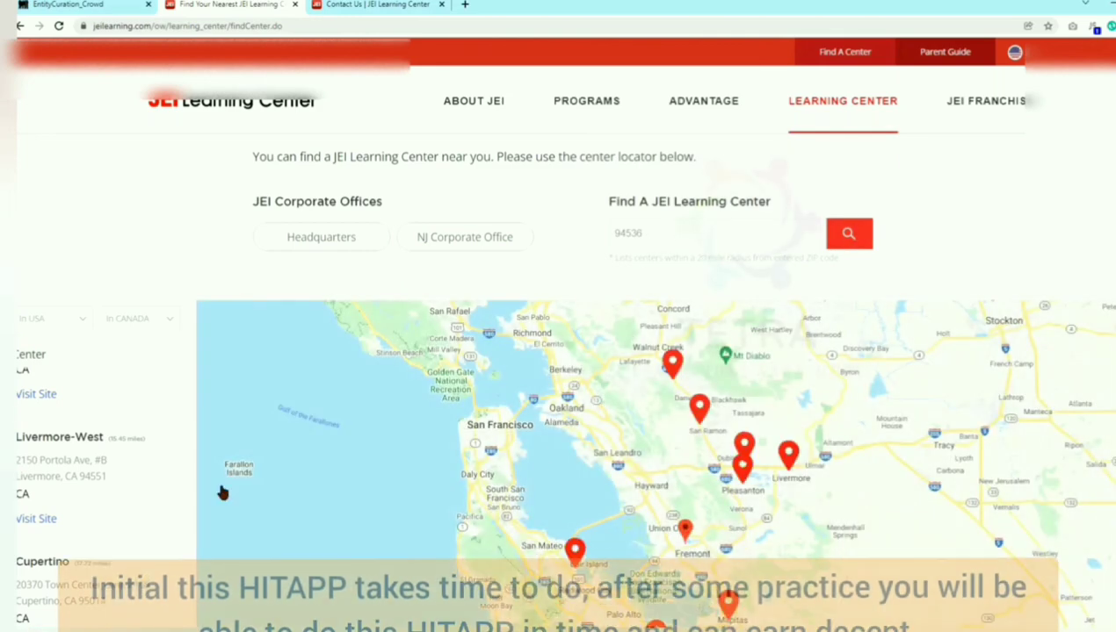
scroll(131, 303, down, 3)
scroll(142, 489, up, 2)
- Find 94536 within the center locator page's text
click(1114, 27)
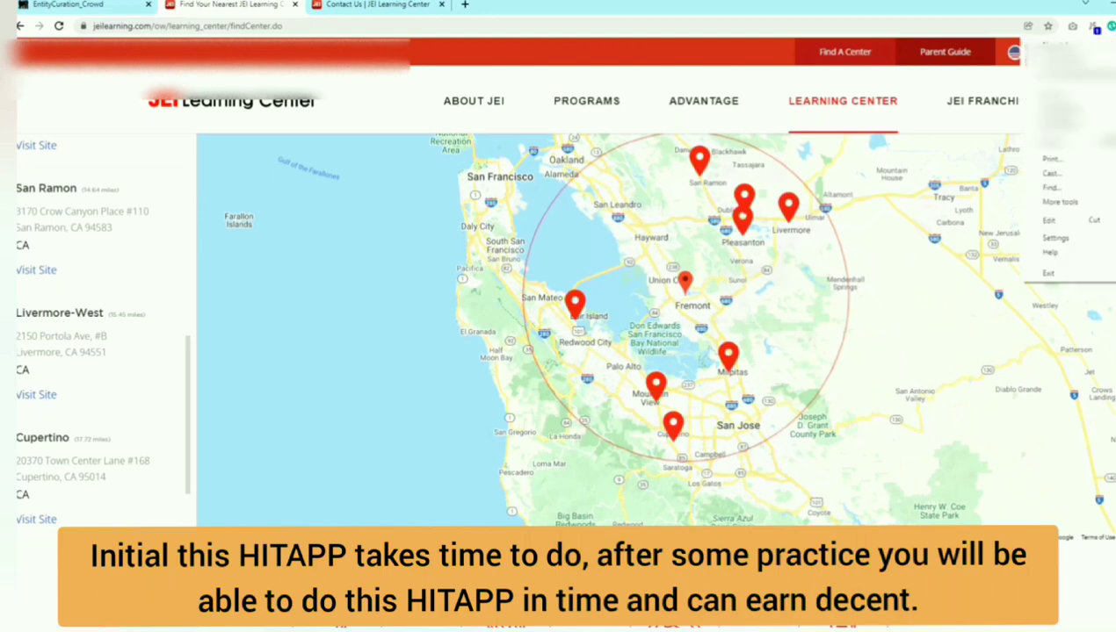
click(1049, 188)
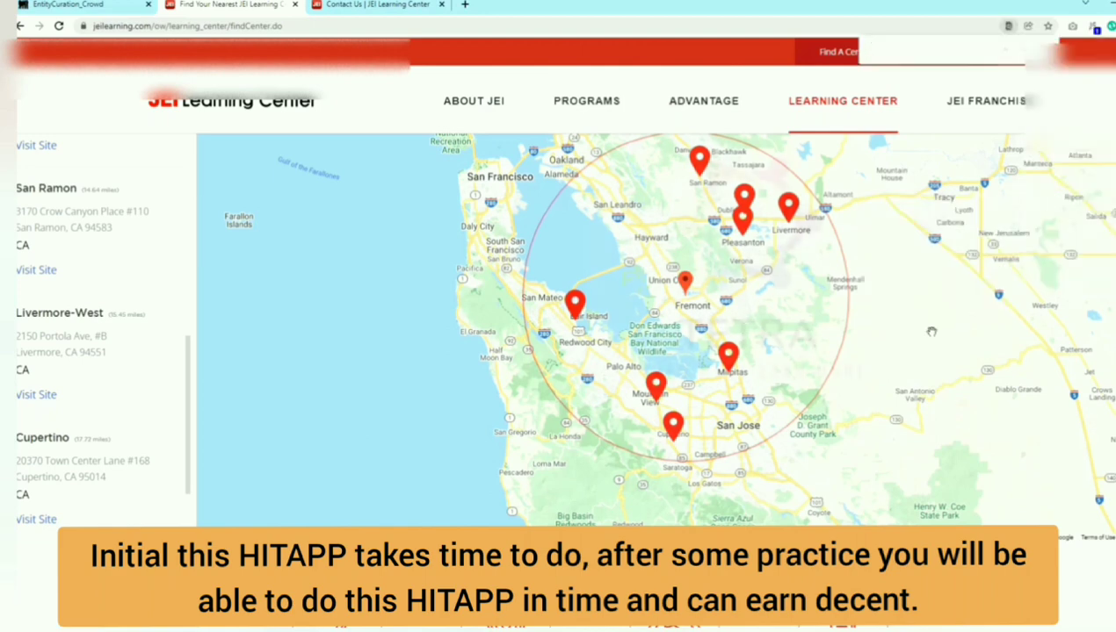
text(94536)
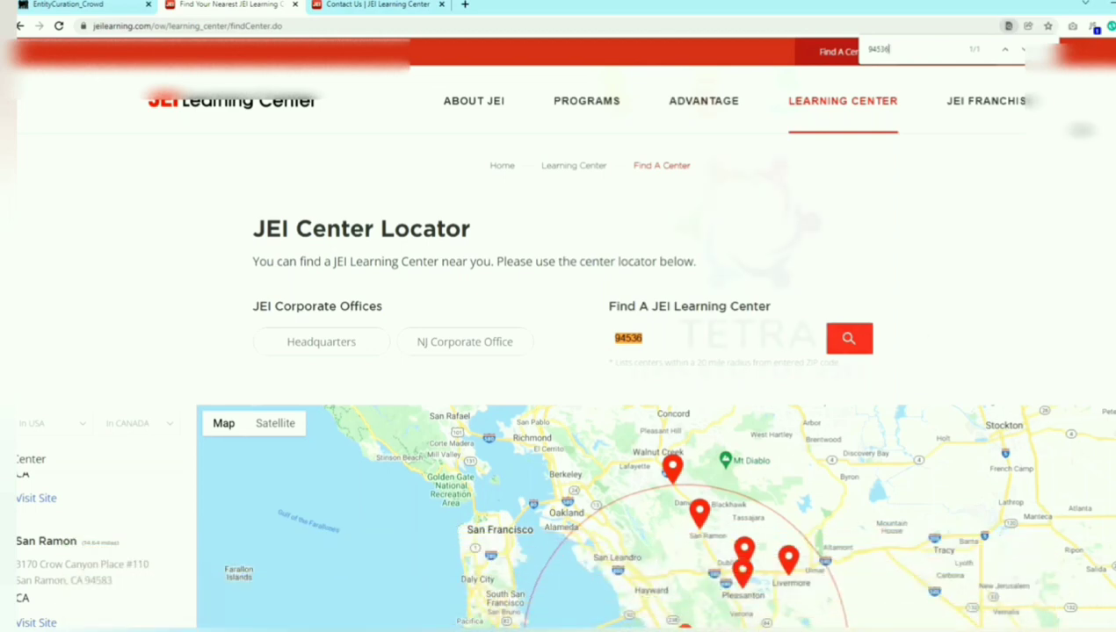
key(Escape)
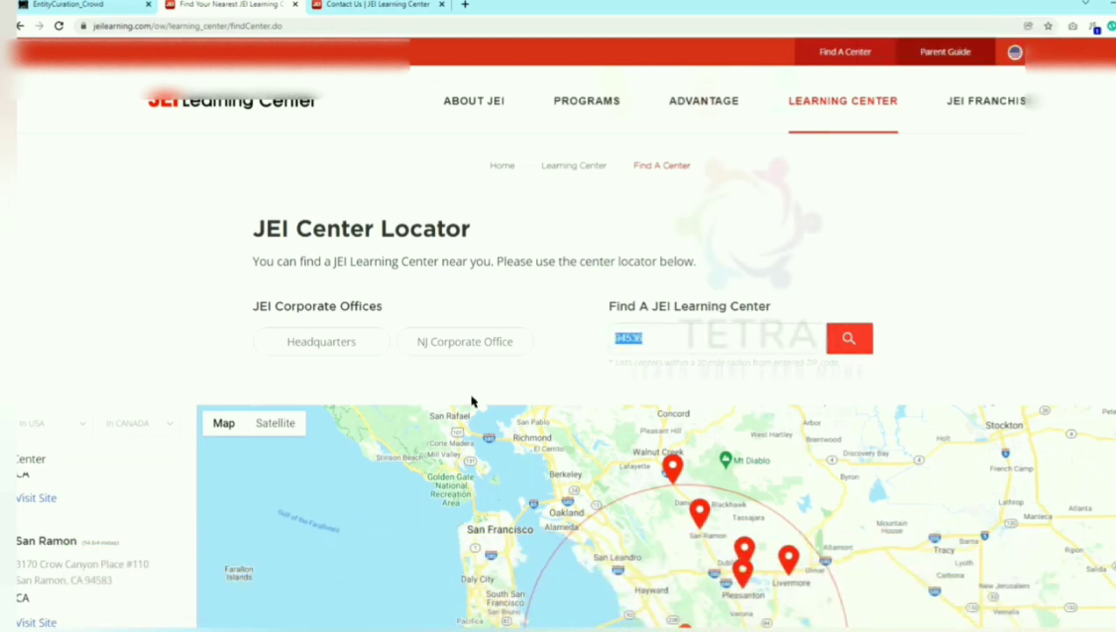
- Compare the business address in the task with the remaining centers listed in the locator
click(93, 4)
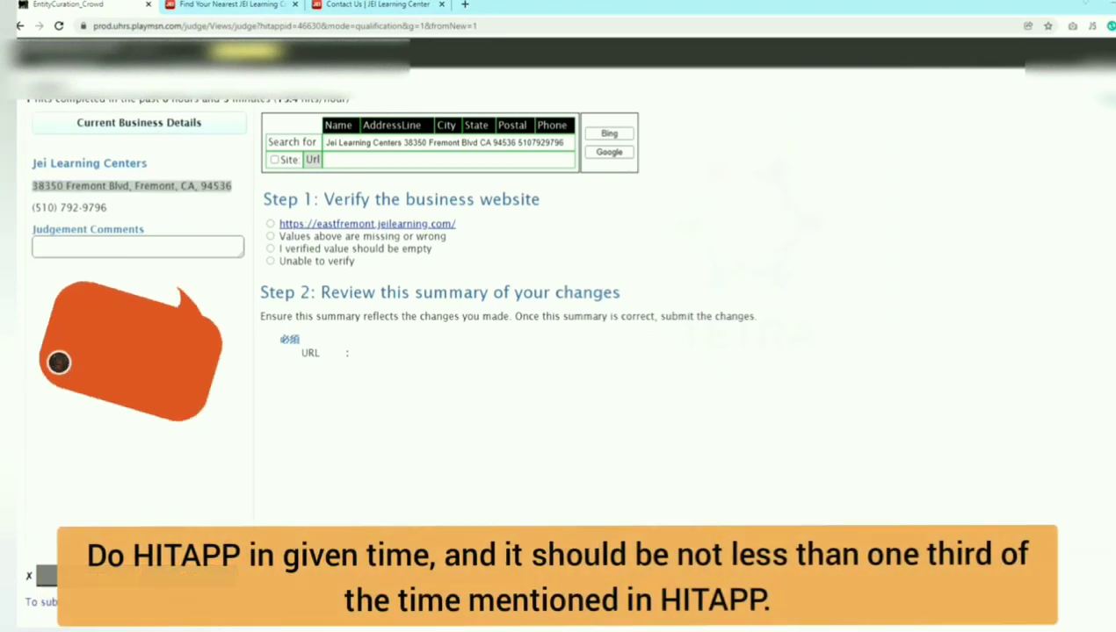
click(230, 4)
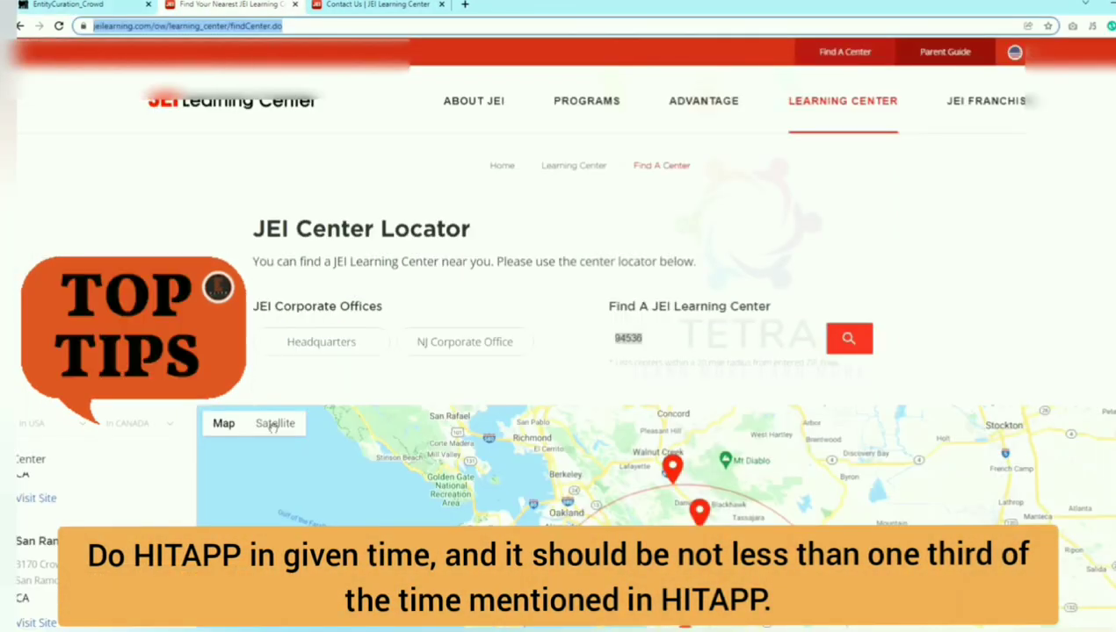
scroll(562, 351, down, 2)
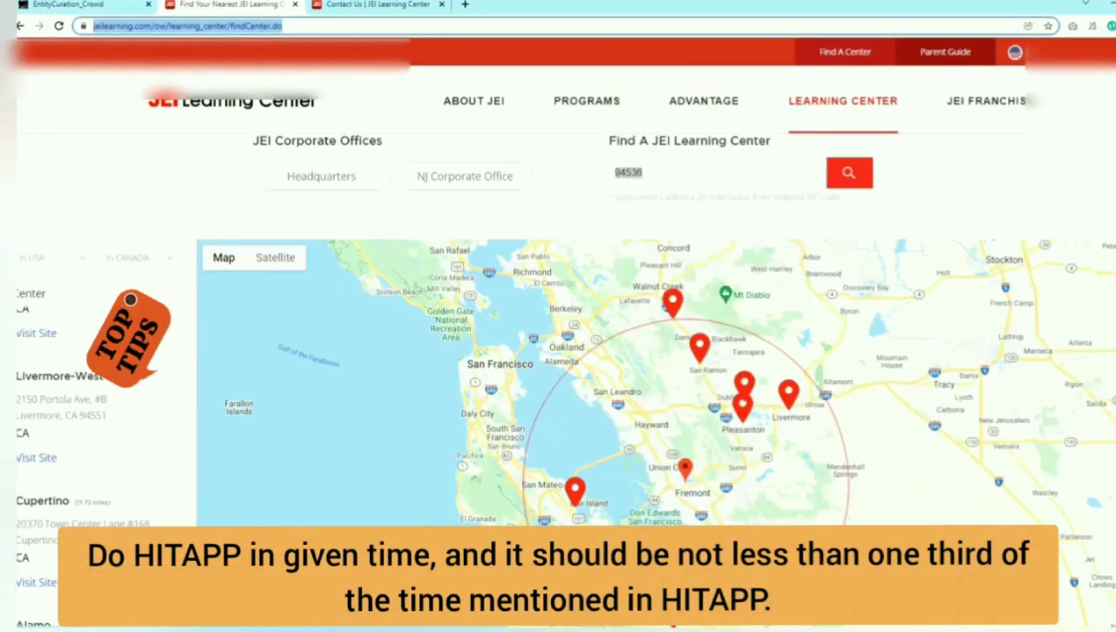
scroll(562, 351, down, 2)
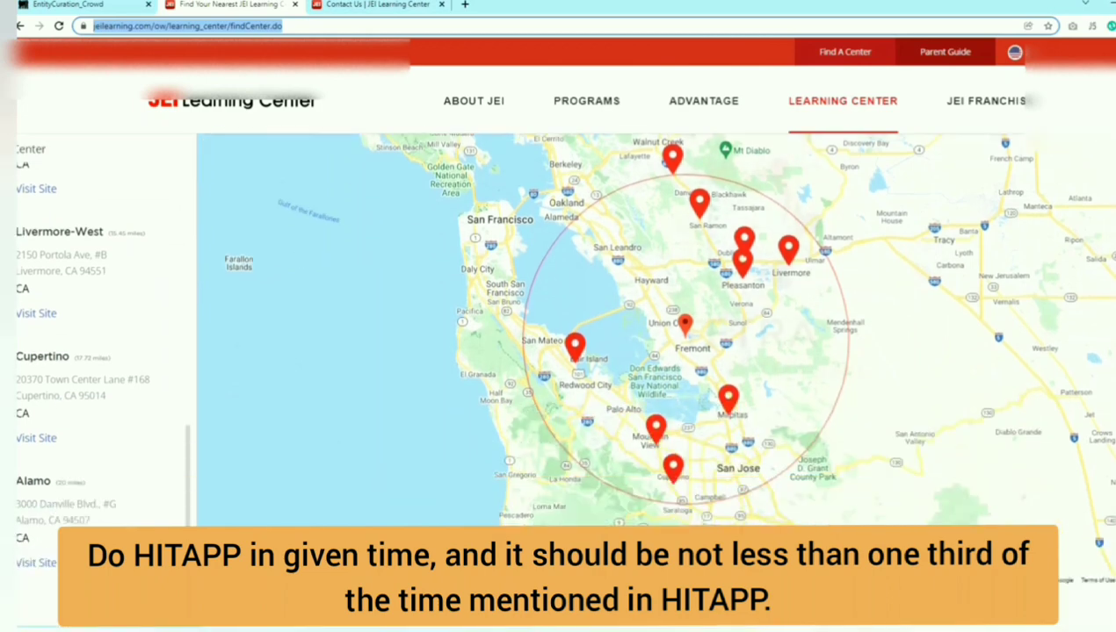
scroll(106, 352, down, 6)
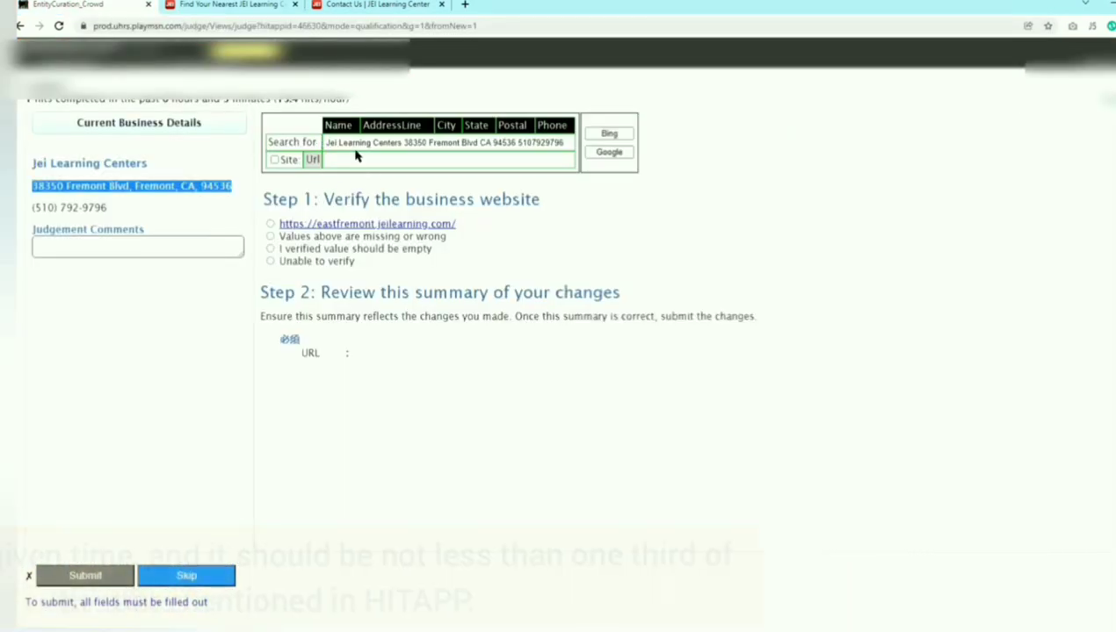
- Copy the Find A Center page's URL and mark the task's suggested website as "Values above are missing or wrong"
click(354, 141)
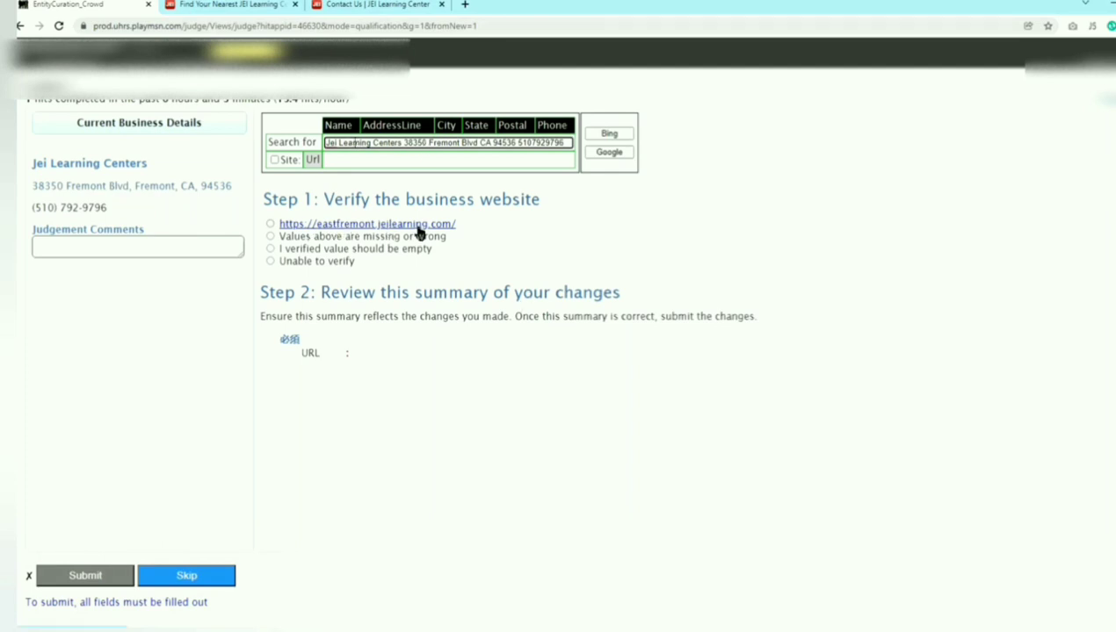
click(230, 5)
right_click(227, 31)
click(264, 88)
click(90, 6)
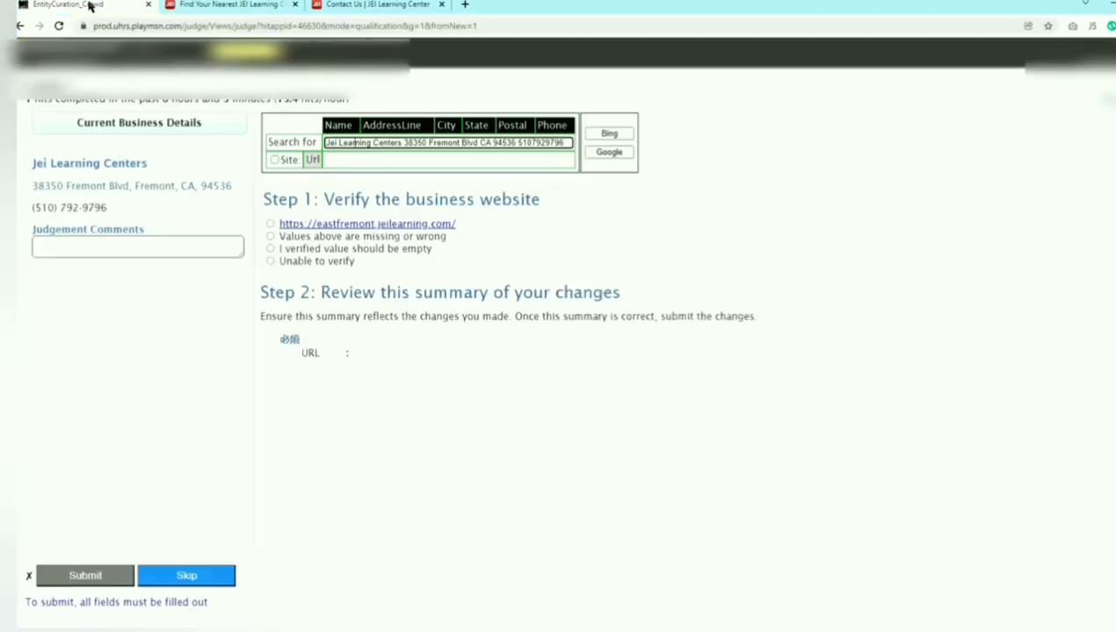
click(270, 237)
click(363, 278)
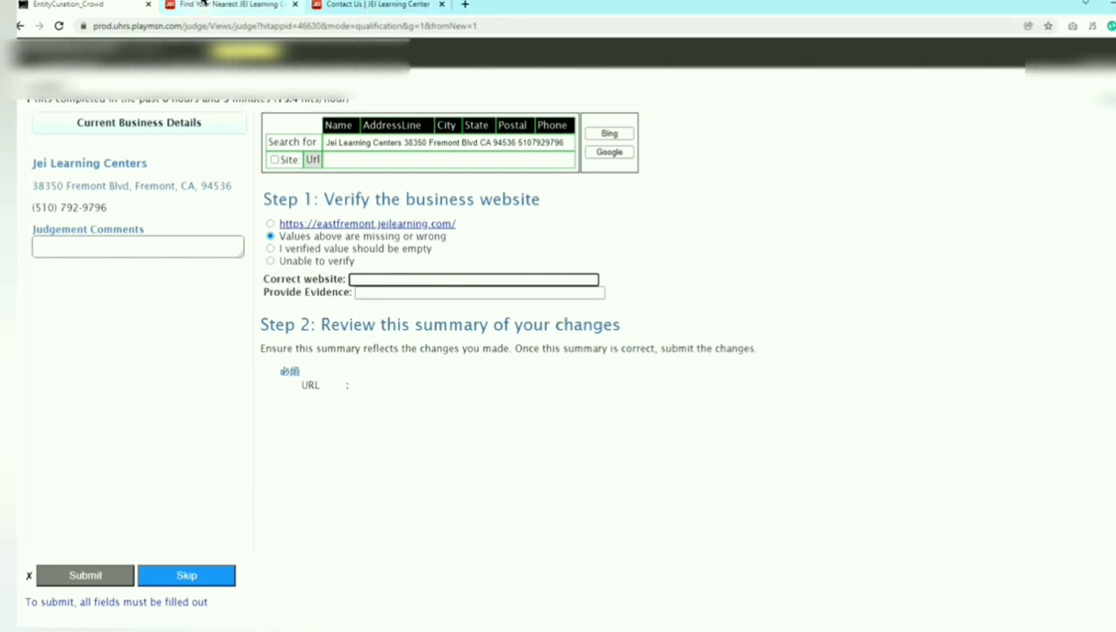
- Run the task's Bing search for Jei Learning Centers and open the business listing's website separately
click(596, 137)
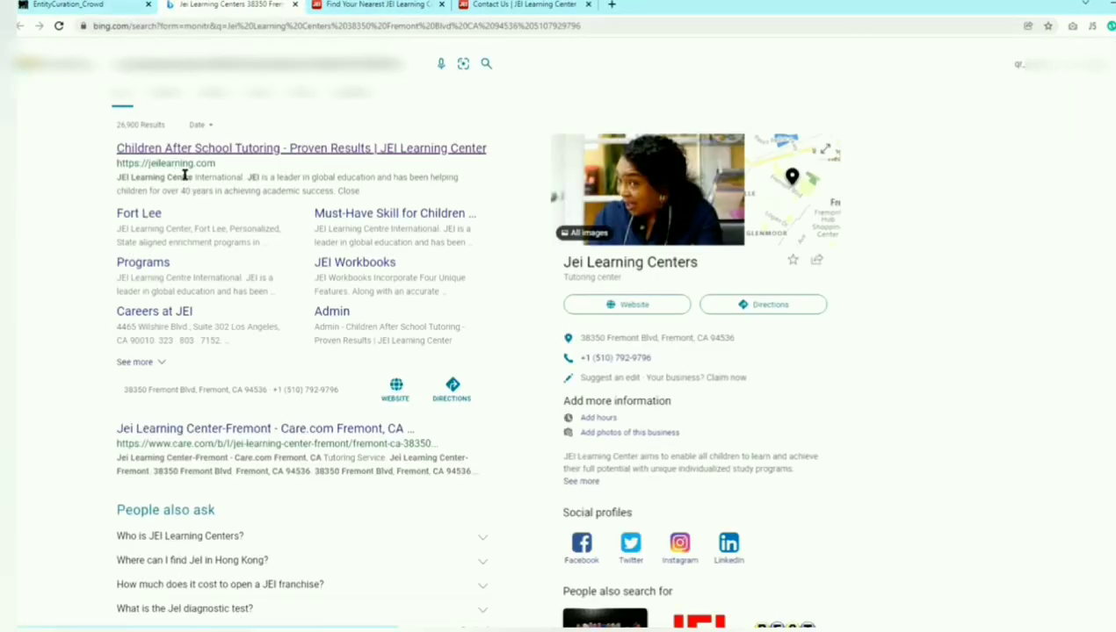
click(371, 5)
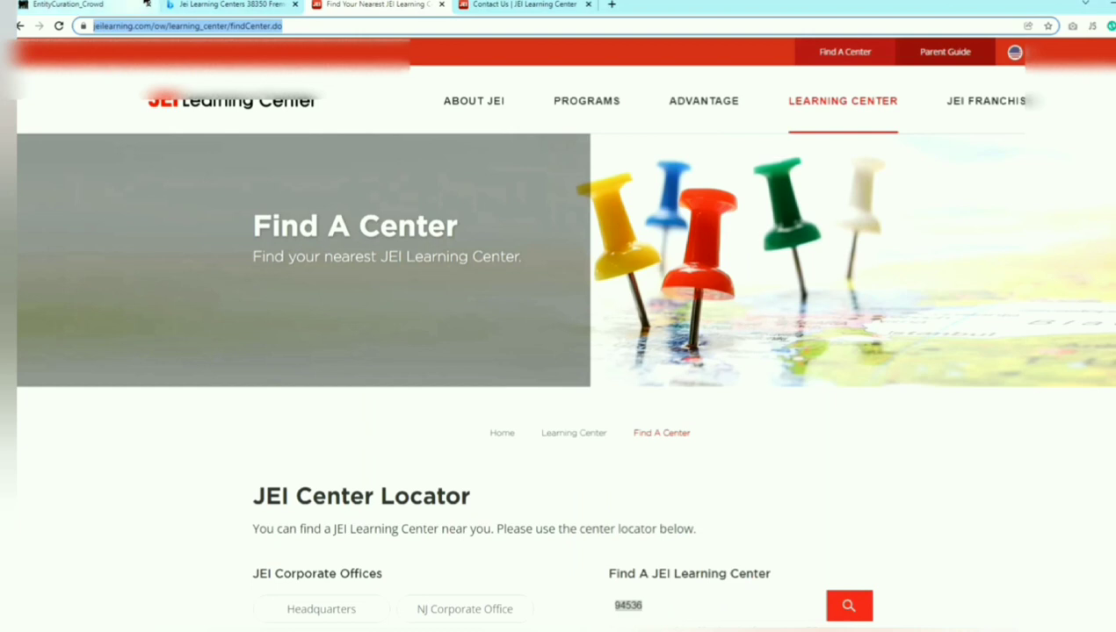
click(141, 5)
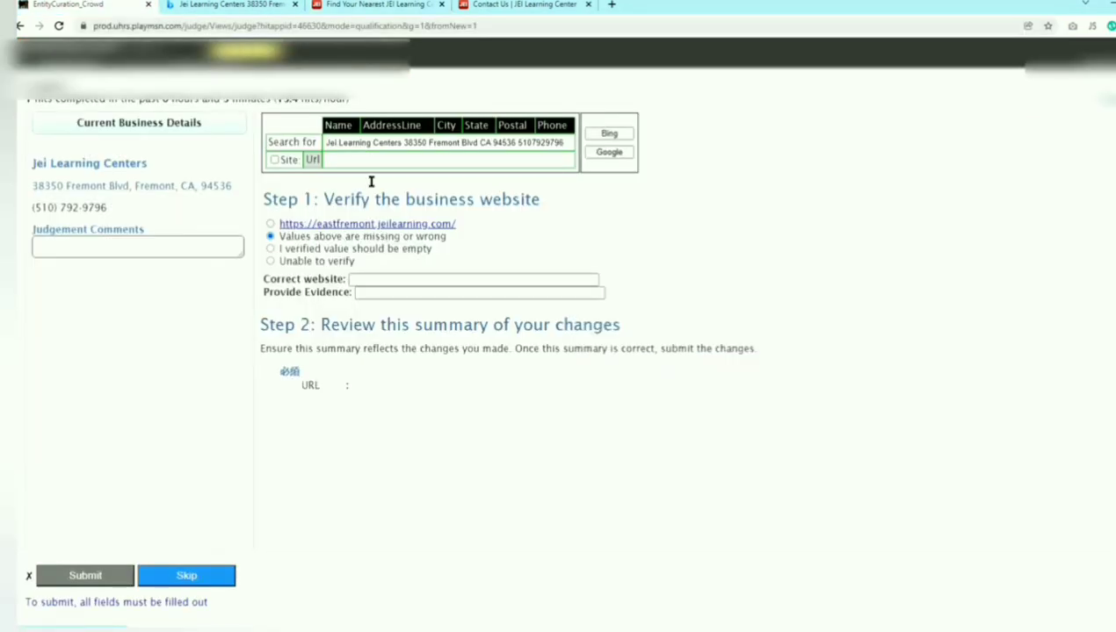
click(231, 4)
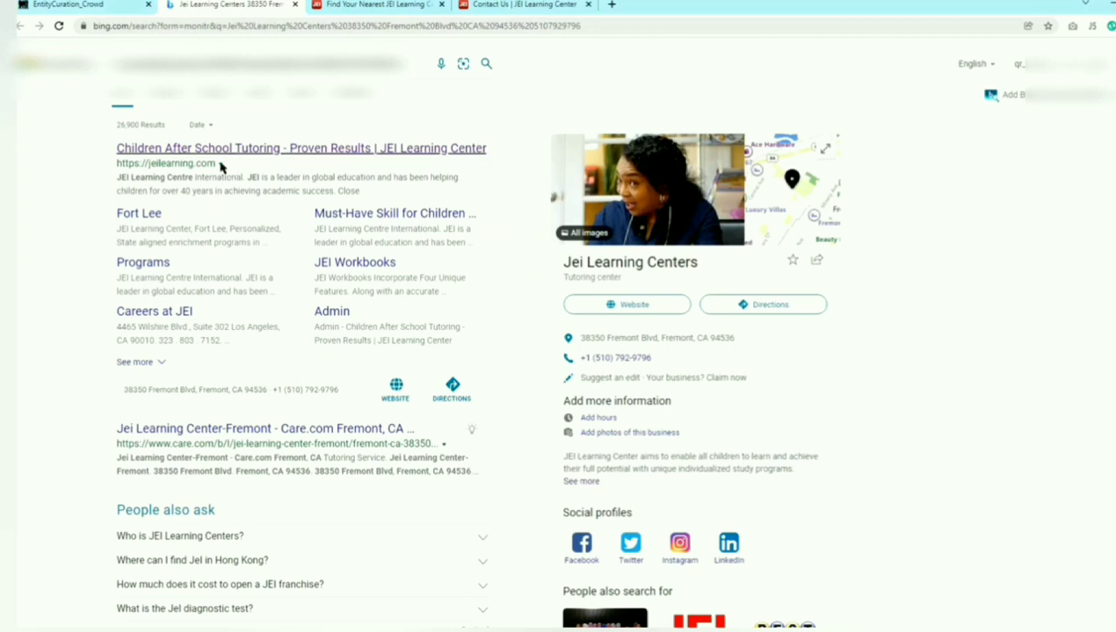
right_click(636, 309)
click(685, 316)
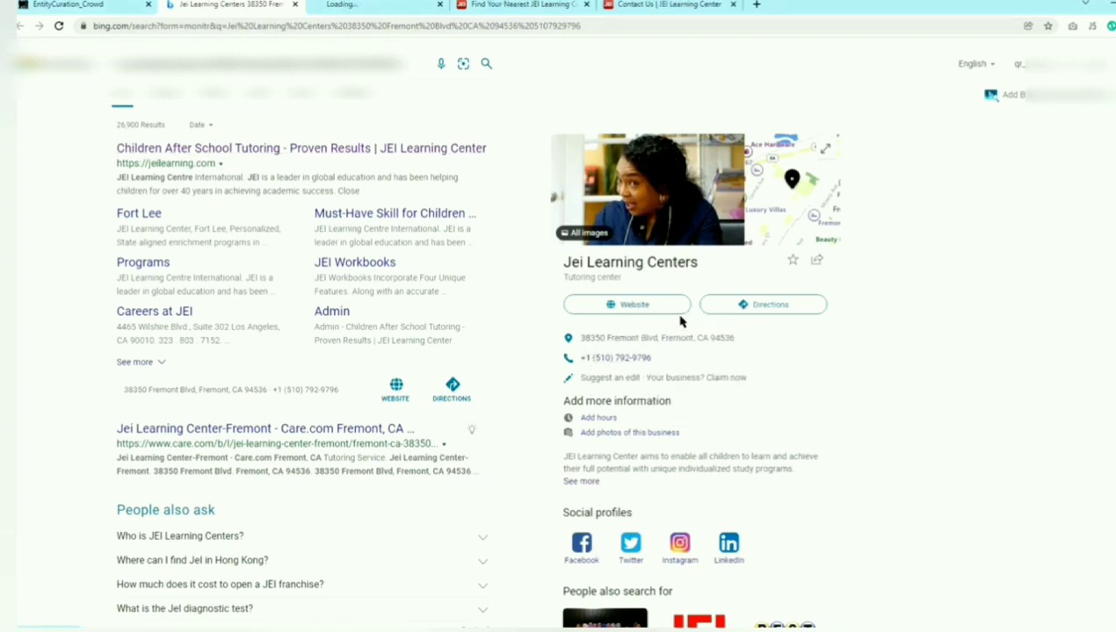
click(383, 11)
click(121, 28)
key(ctrl+c)
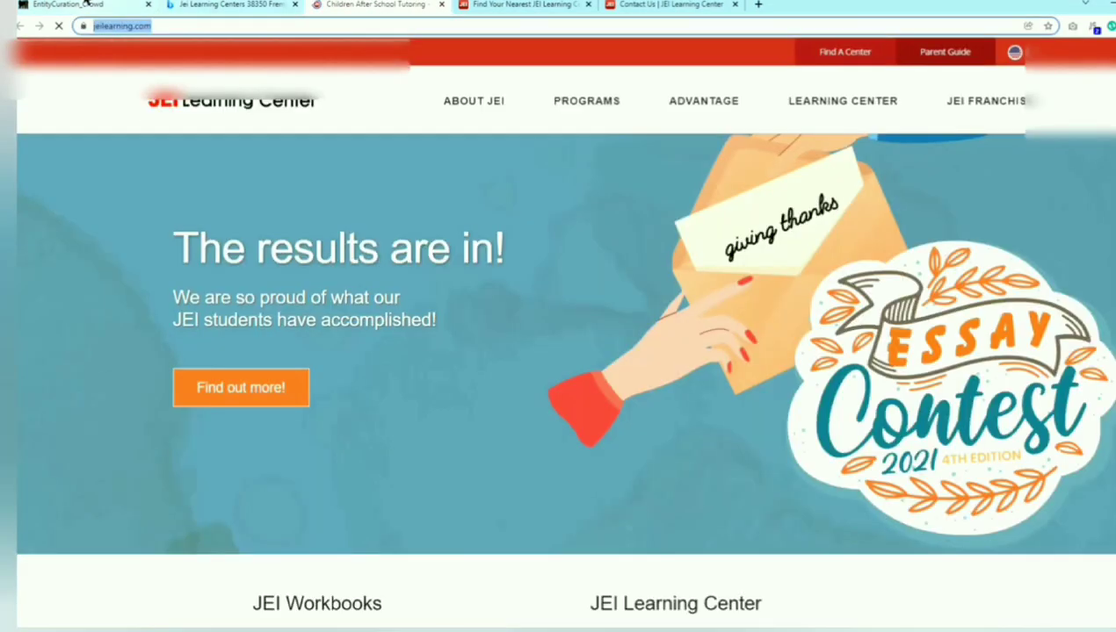
click(87, 4)
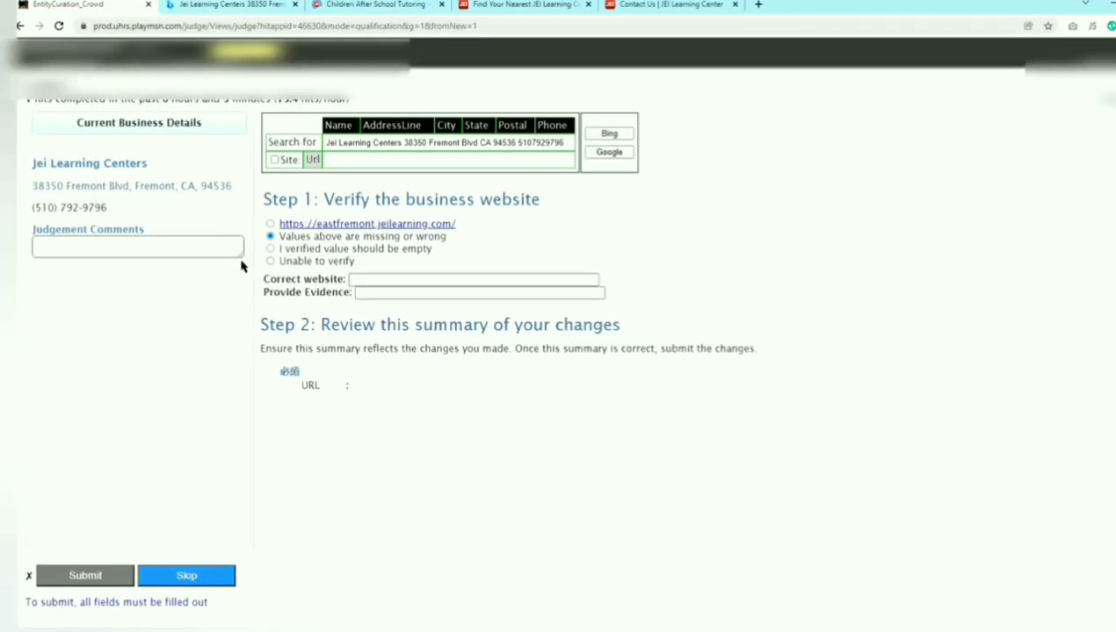
click(376, 279)
right_click(380, 280)
click(416, 391)
click(415, 460)
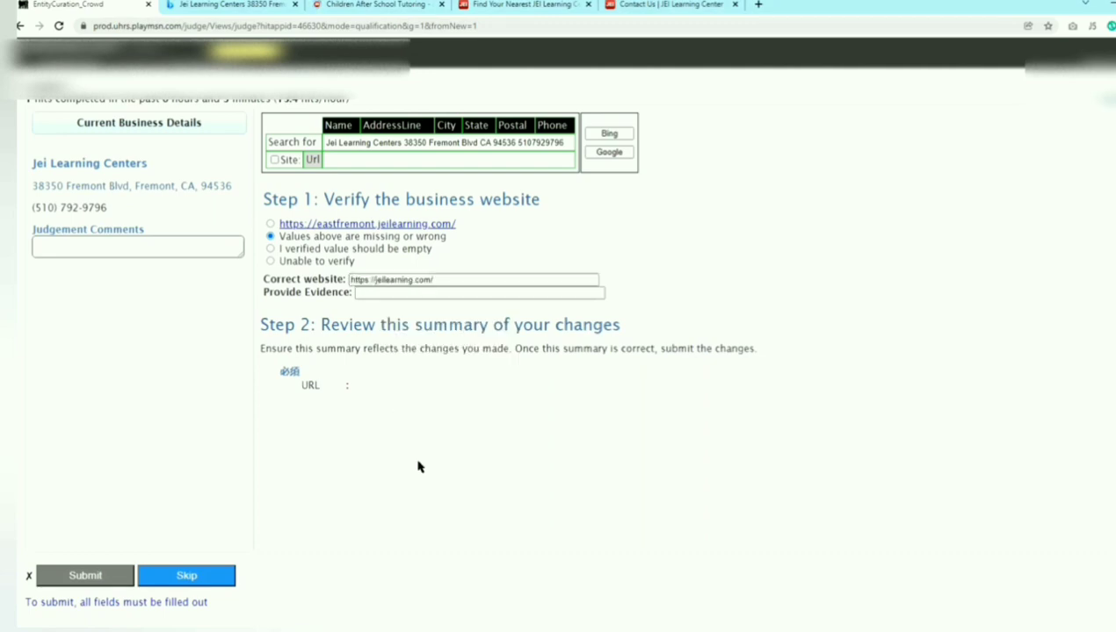
right_click(399, 295)
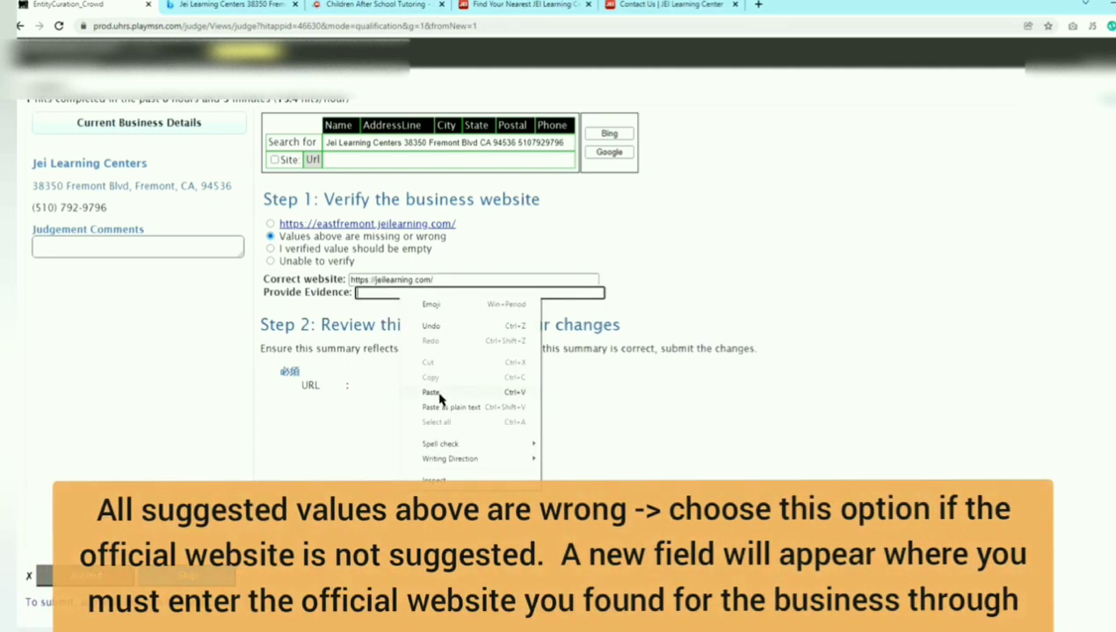
click(430, 392)
- Recheck the opened JEI home, center locator and contact pages and close the extra JEI tab
click(392, 7)
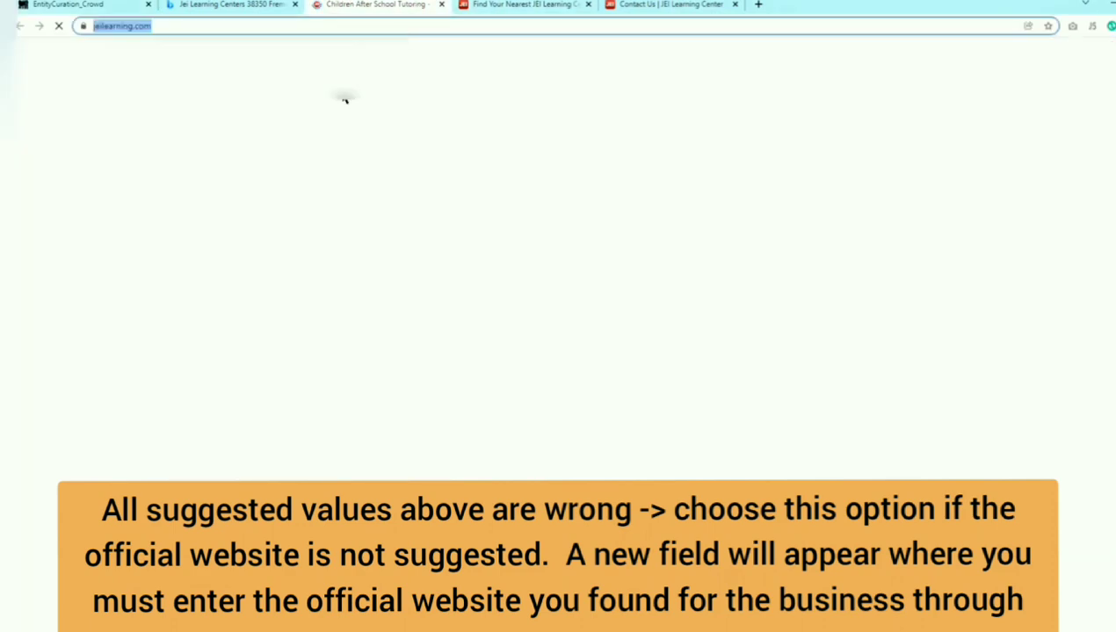
click(527, 6)
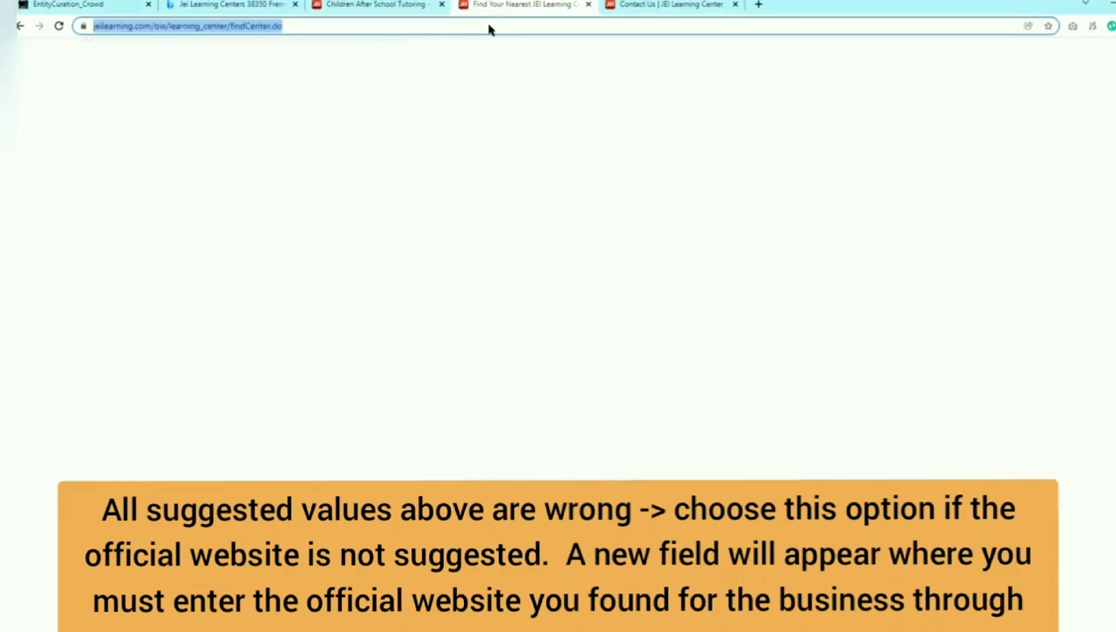
key(alt+Left)
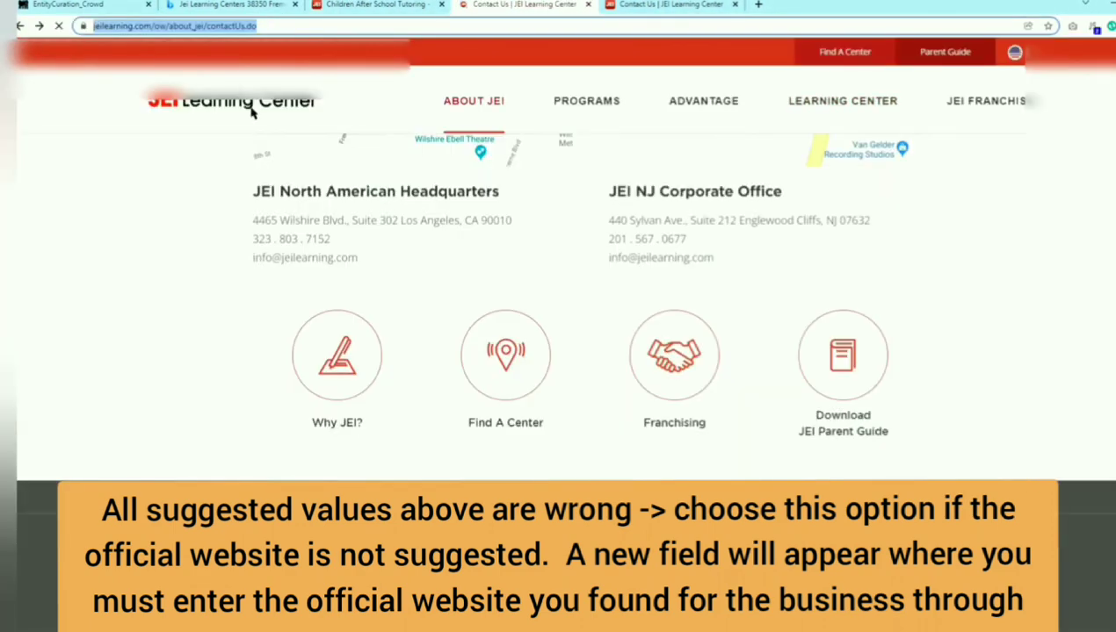
click(615, 6)
click(20, 25)
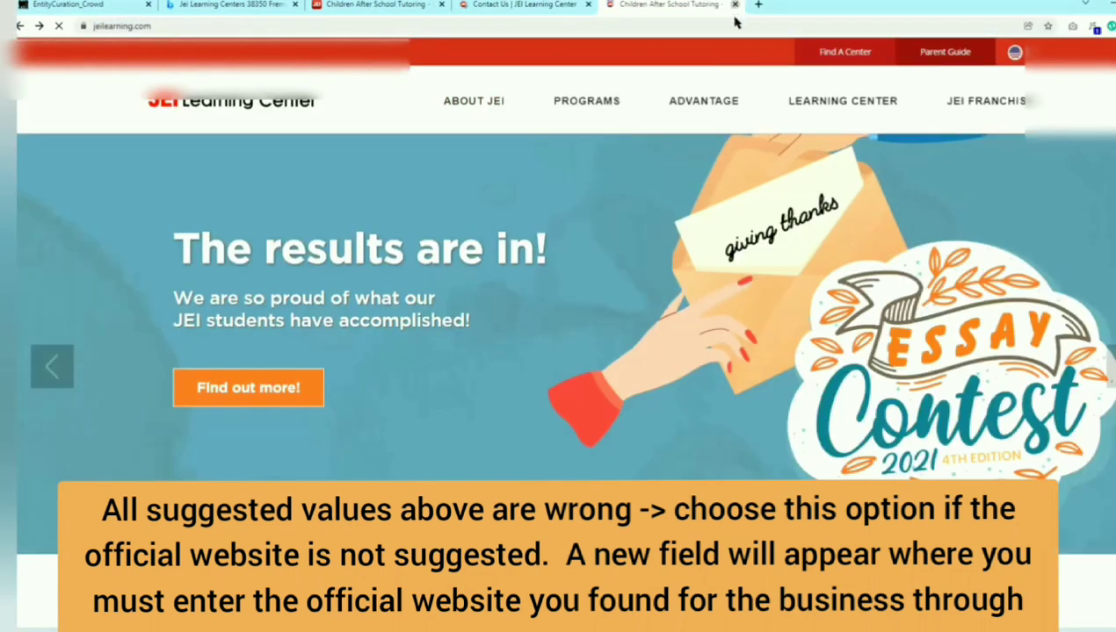
click(735, 5)
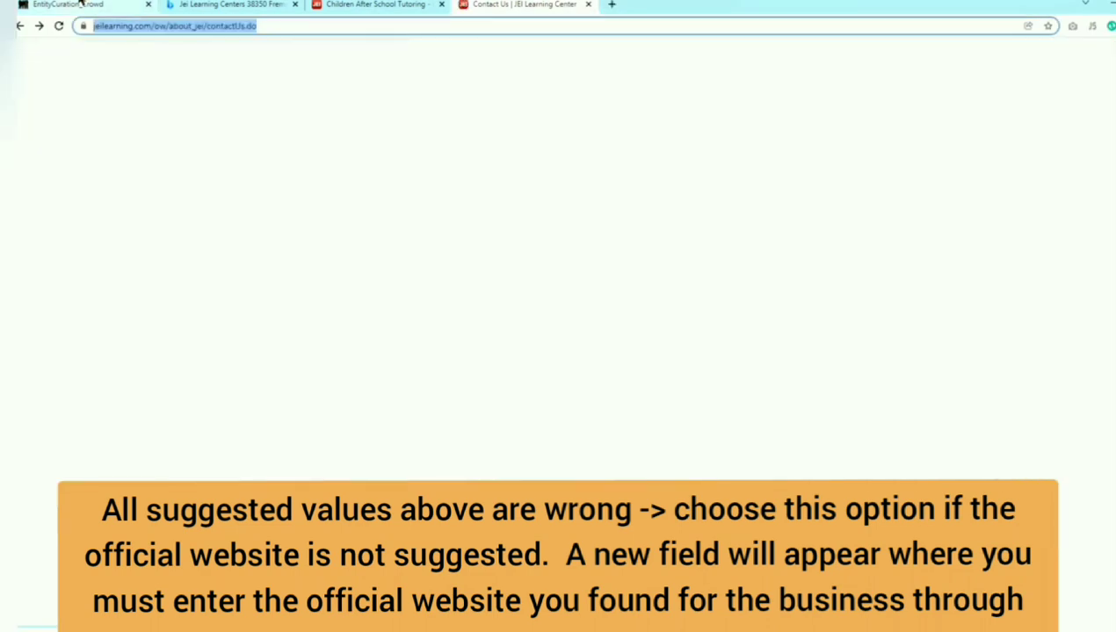
click(83, 5)
click(480, 292)
right_click(480, 293)
click(498, 387)
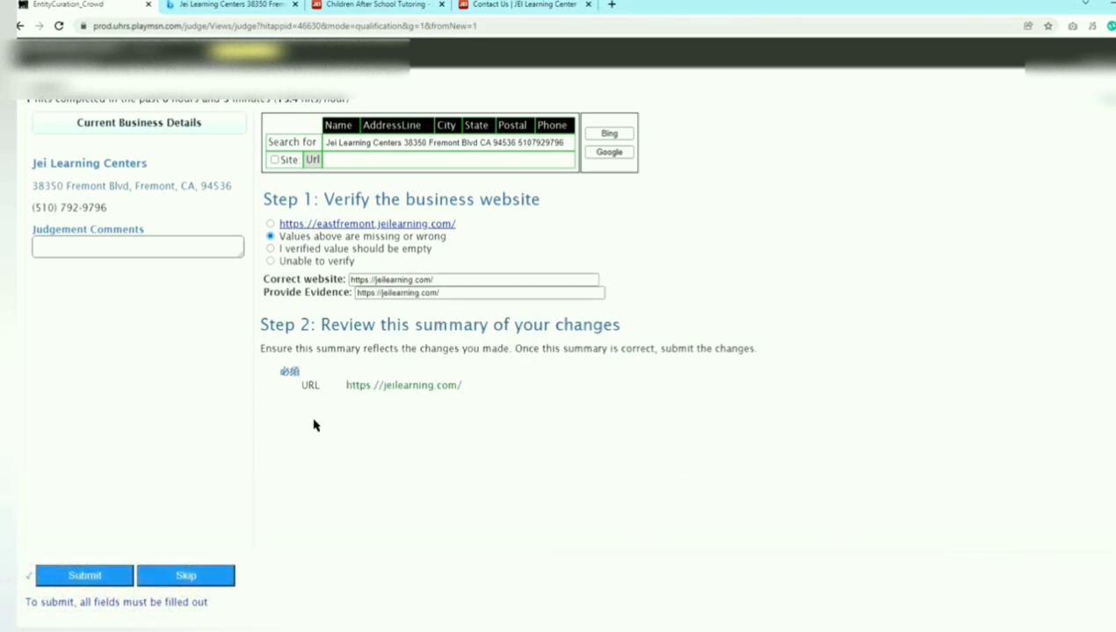
click(114, 575)
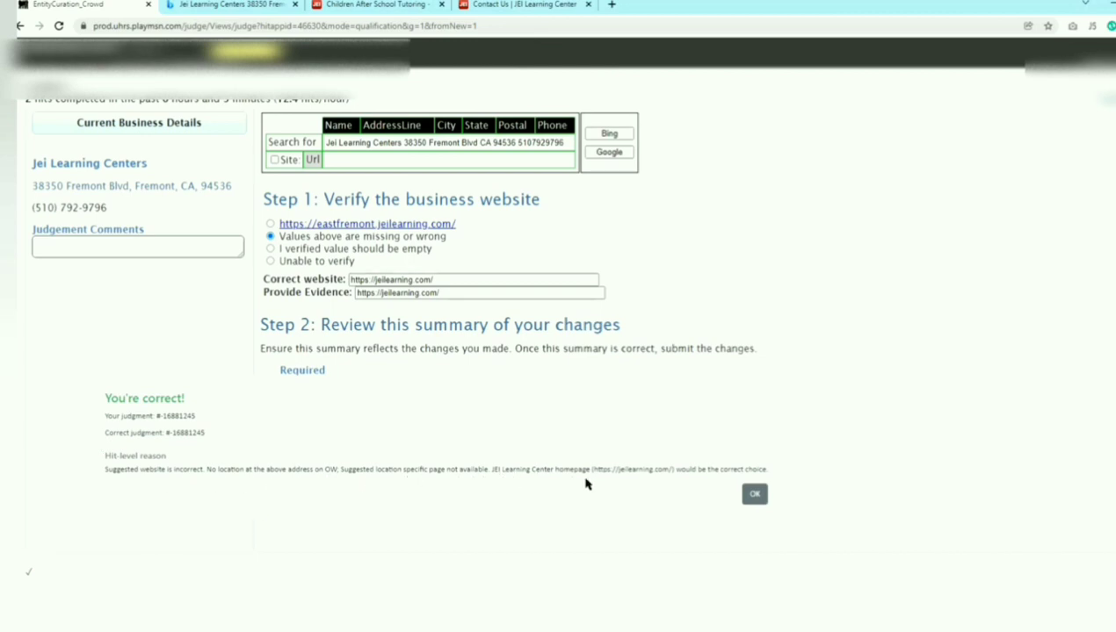
click(753, 496)
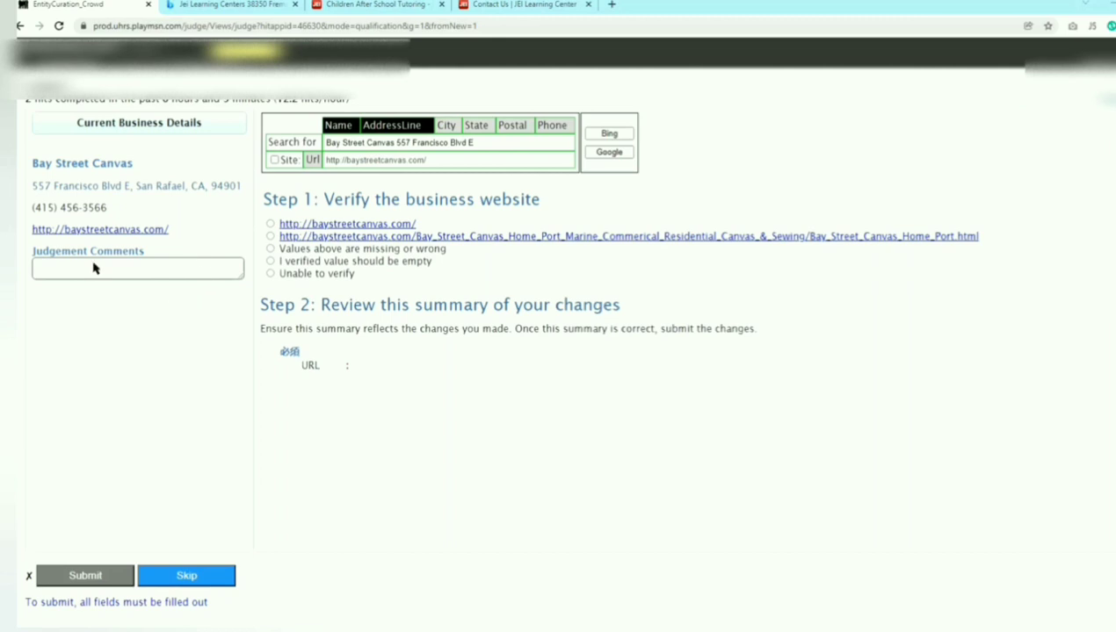
drag(142, 168, 78, 195)
click(50, 181)
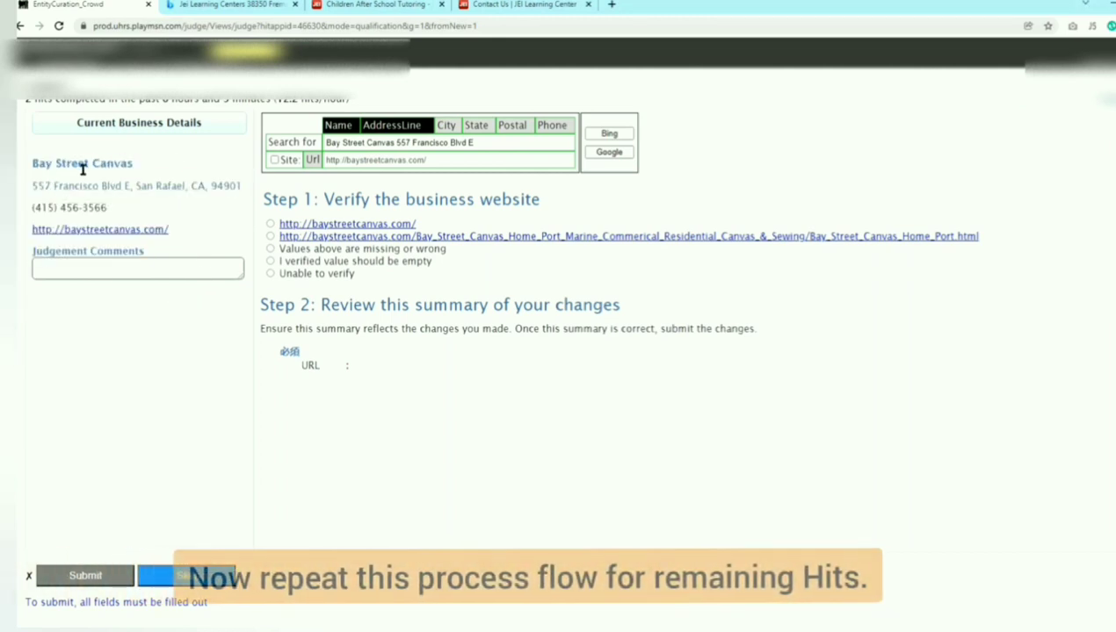
click(380, 235)
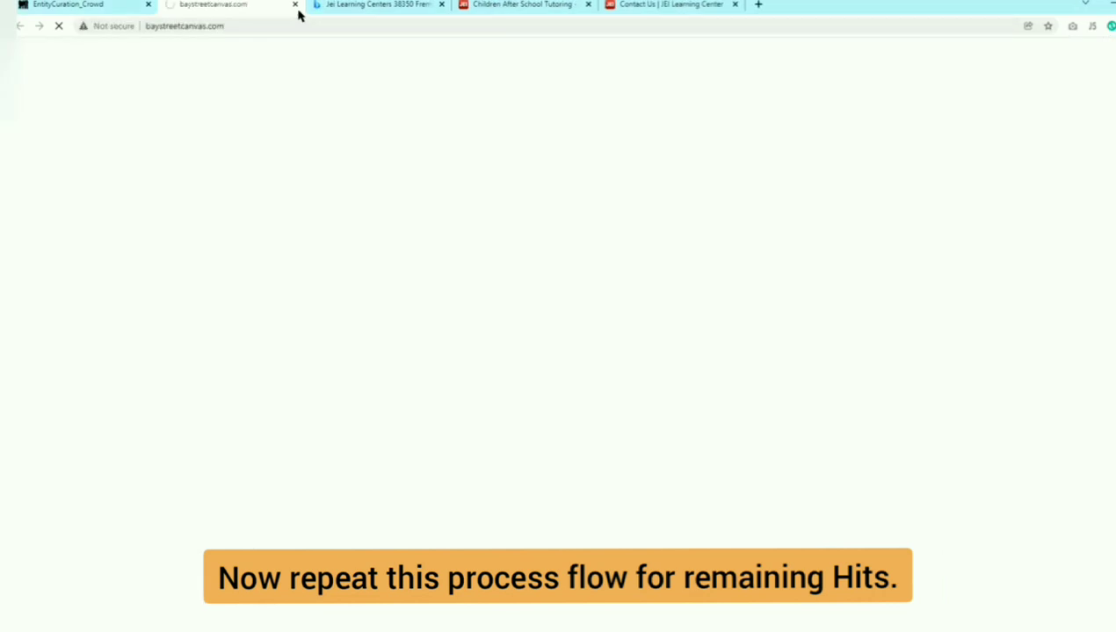
click(295, 5)
right_click(354, 228)
click(405, 235)
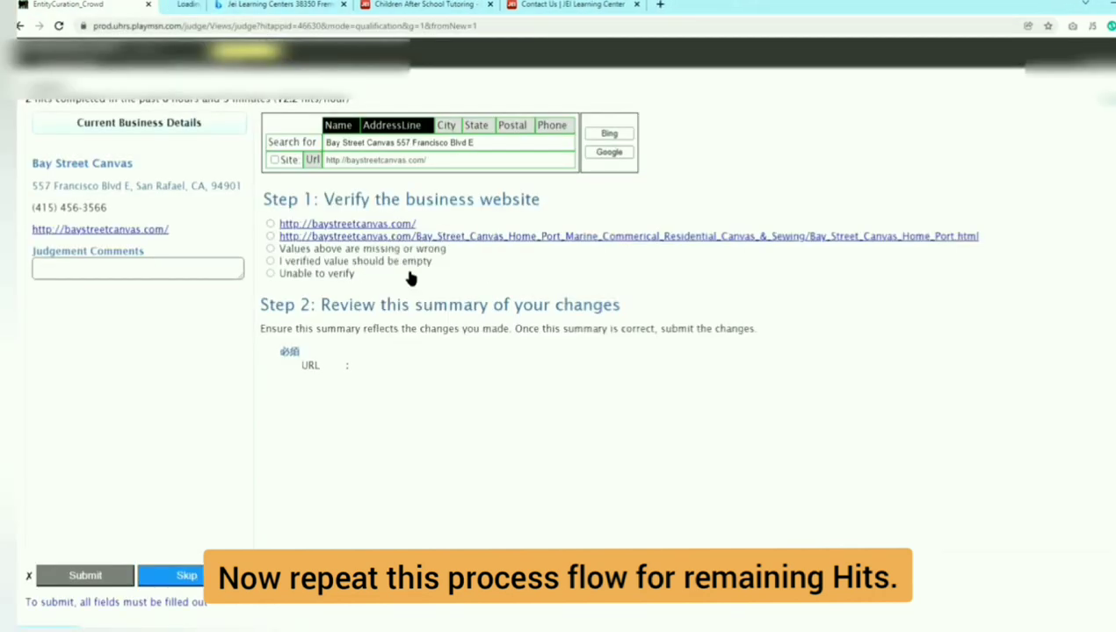
click(441, 5)
click(441, 6)
click(441, 5)
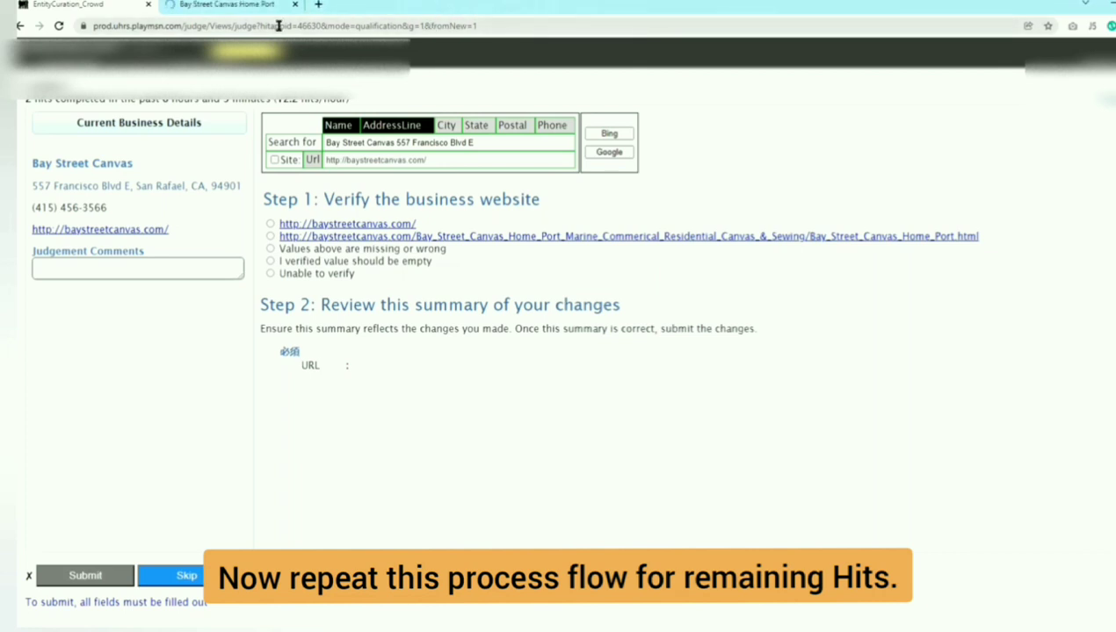
- Compare the business name, address and phone number on the Bay Street Canvas website with the task's business details
click(255, 7)
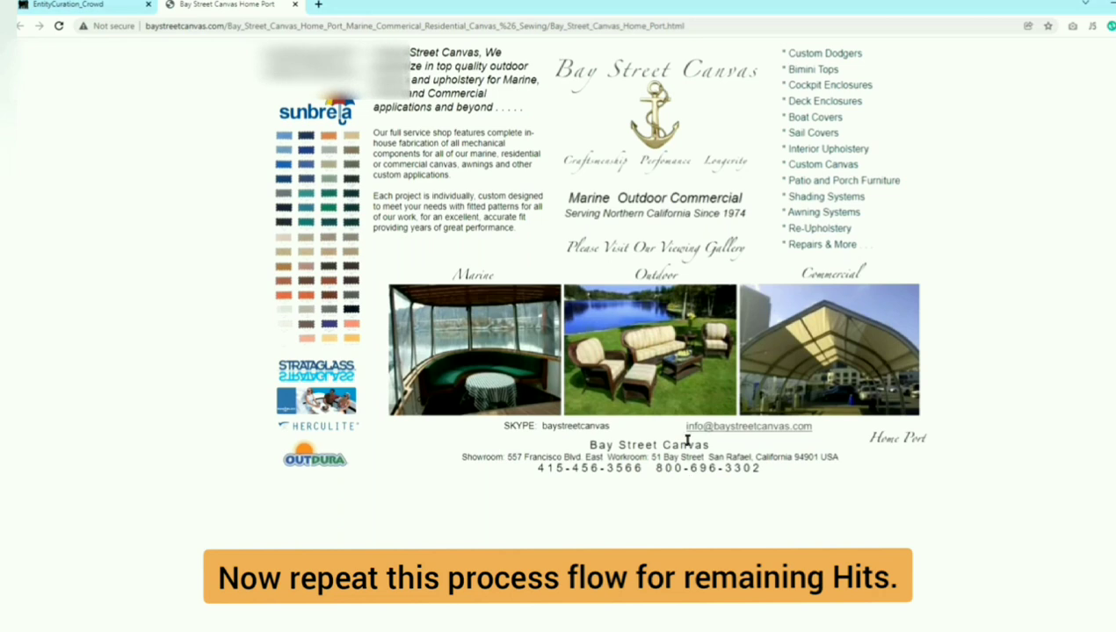
drag(710, 449, 578, 446)
click(566, 501)
click(123, 5)
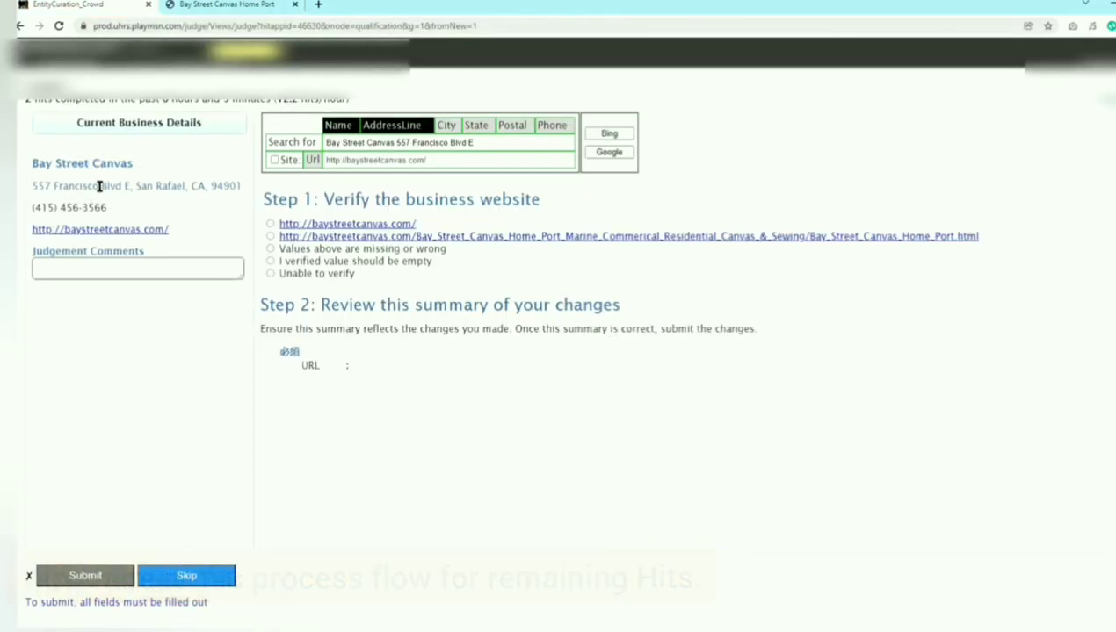
click(222, 4)
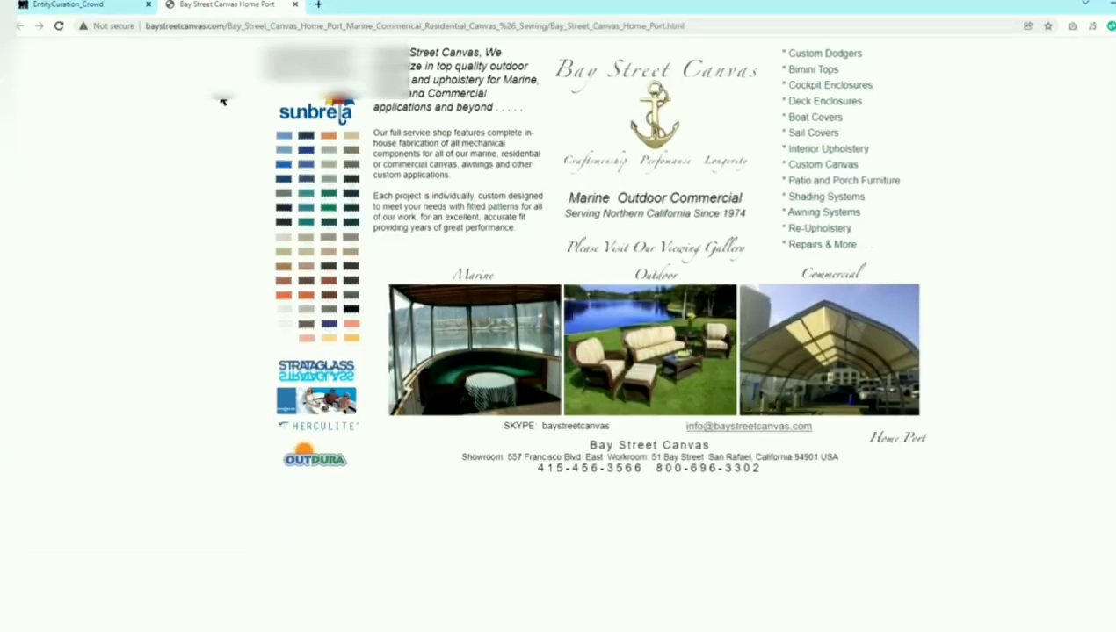
click(104, 7)
drag(109, 208, 60, 209)
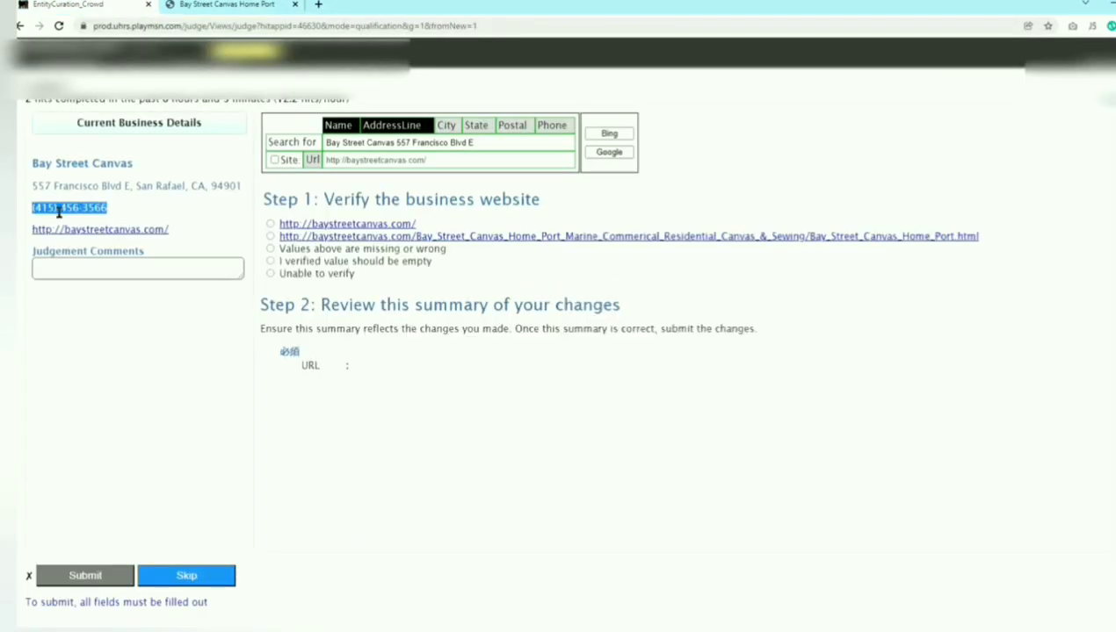
key(ctrl+Tab)
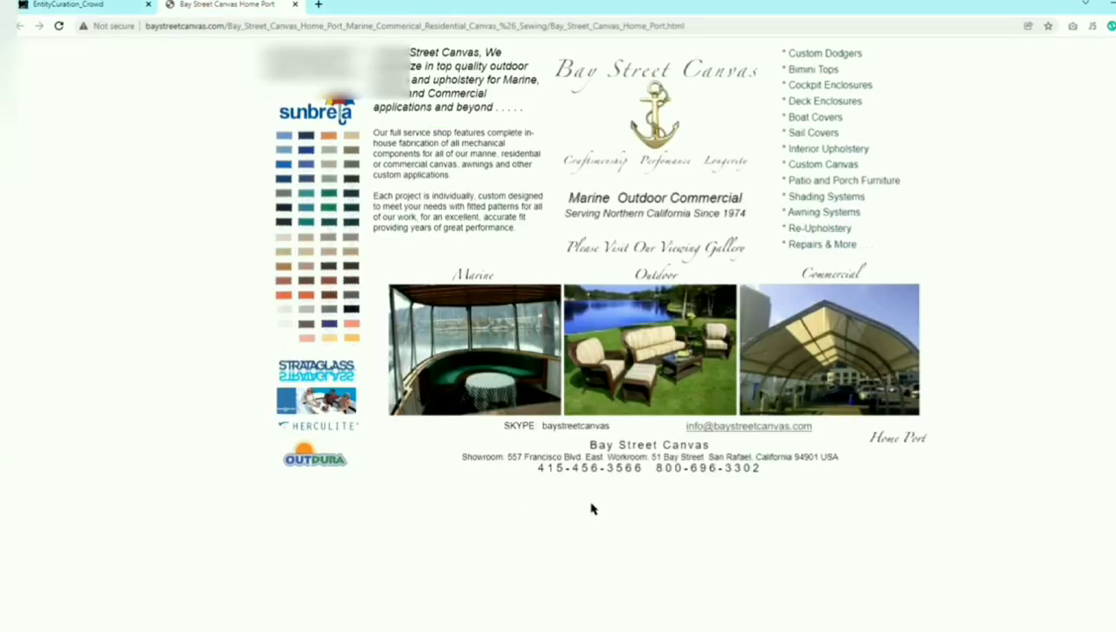
drag(643, 468, 568, 468)
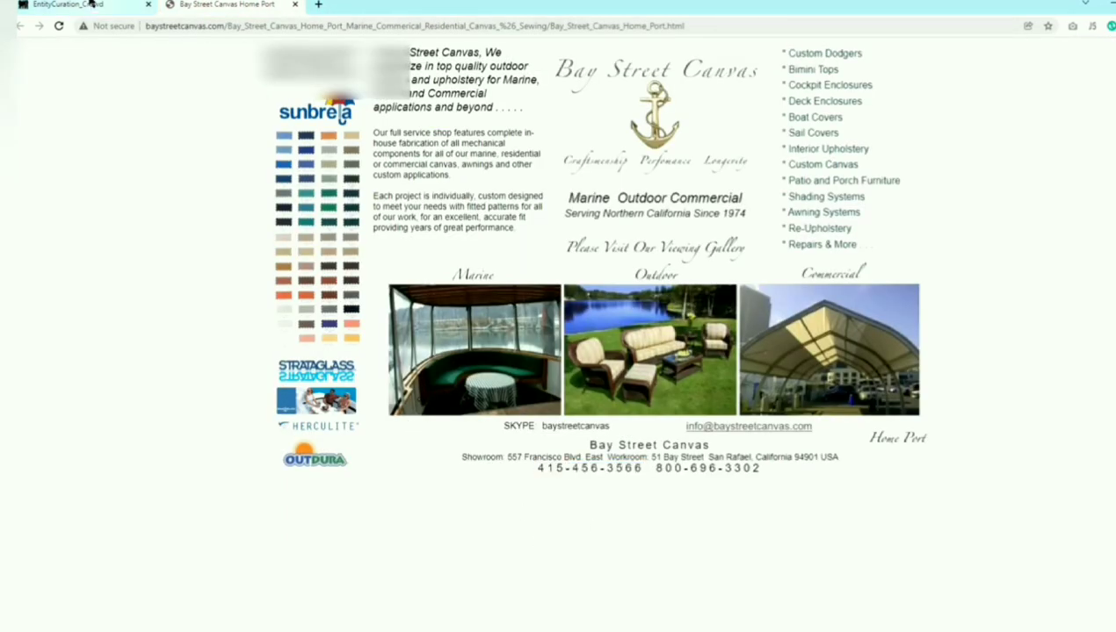
click(84, 4)
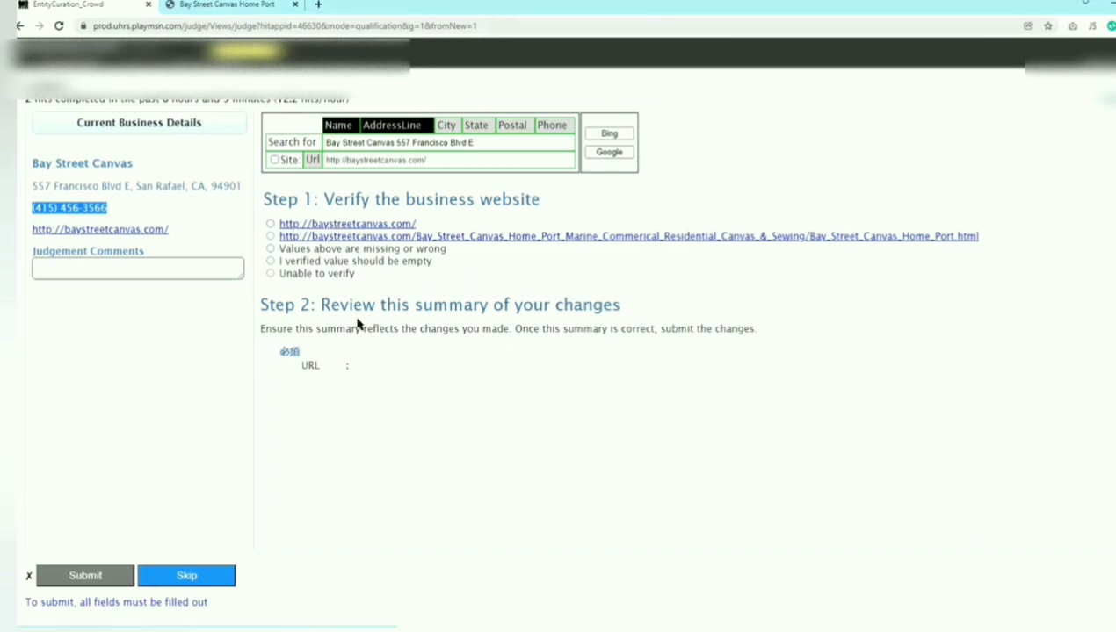
key(ctrl+Tab)
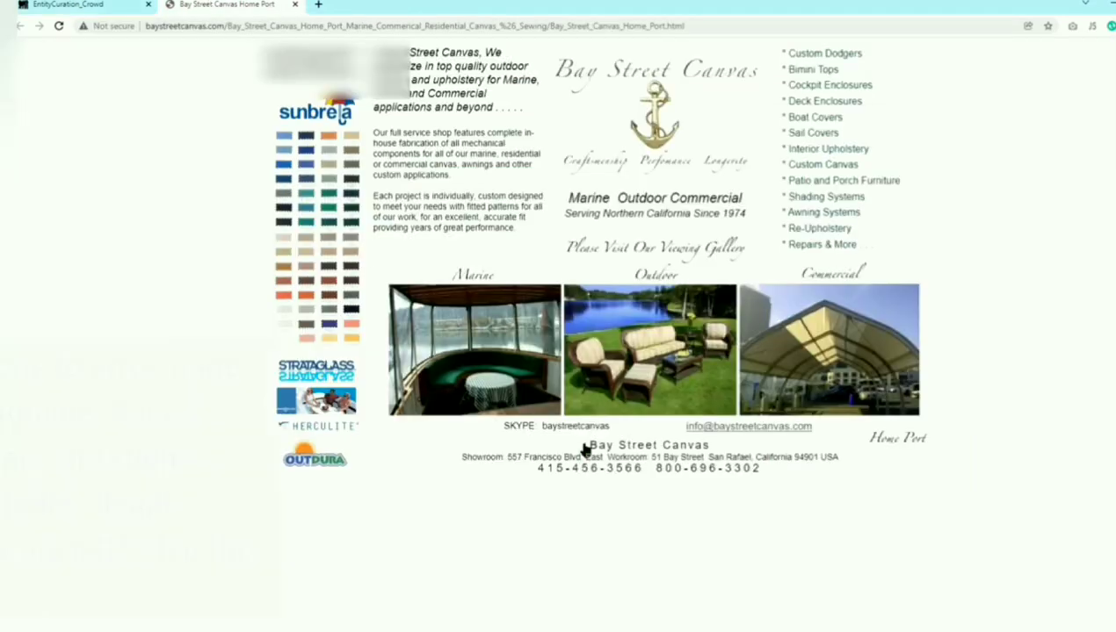
key(ctrl+shift+Tab)
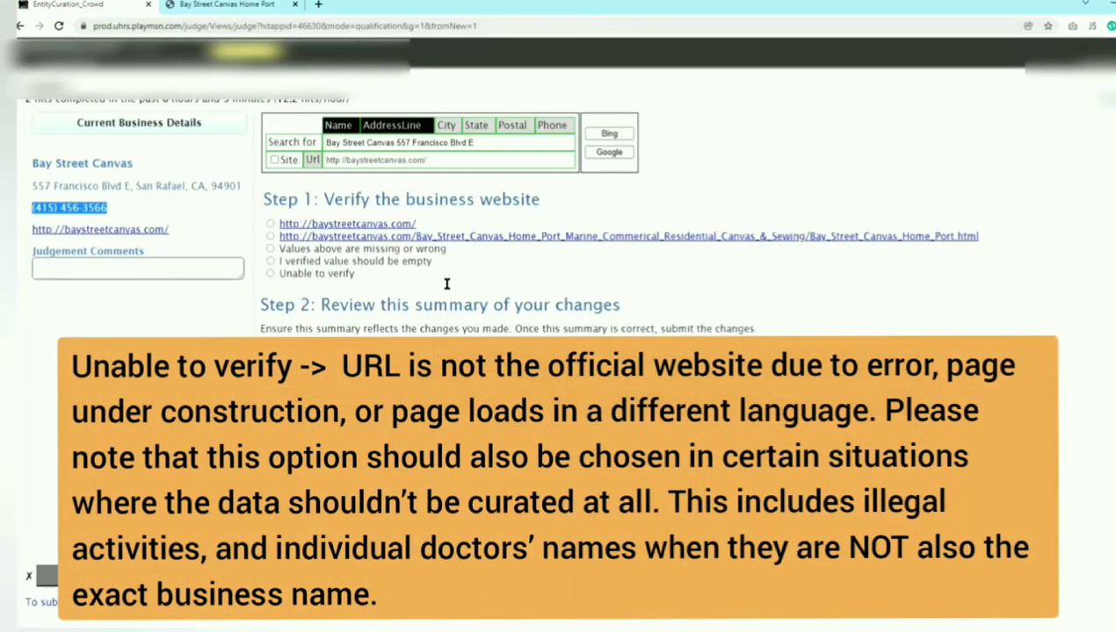
- Open the second suggested Bay Street Canvas link, ending in Home_Port.html, separately and compare its page and URL with the first suggestion's
right_click(397, 239)
click(438, 247)
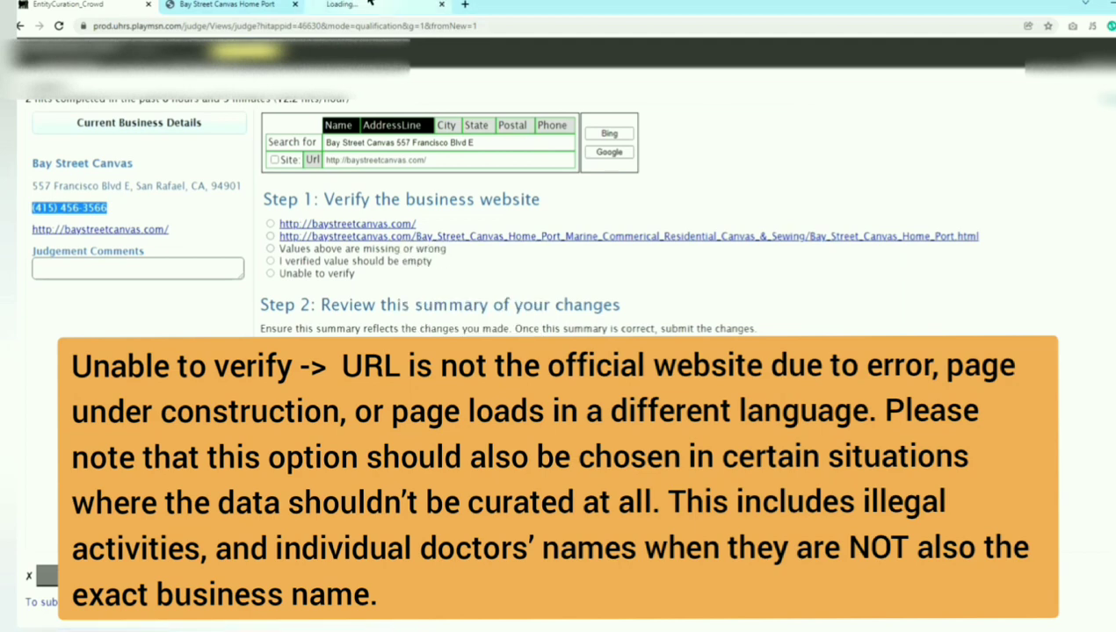
key(ctrl+shift+Tab)
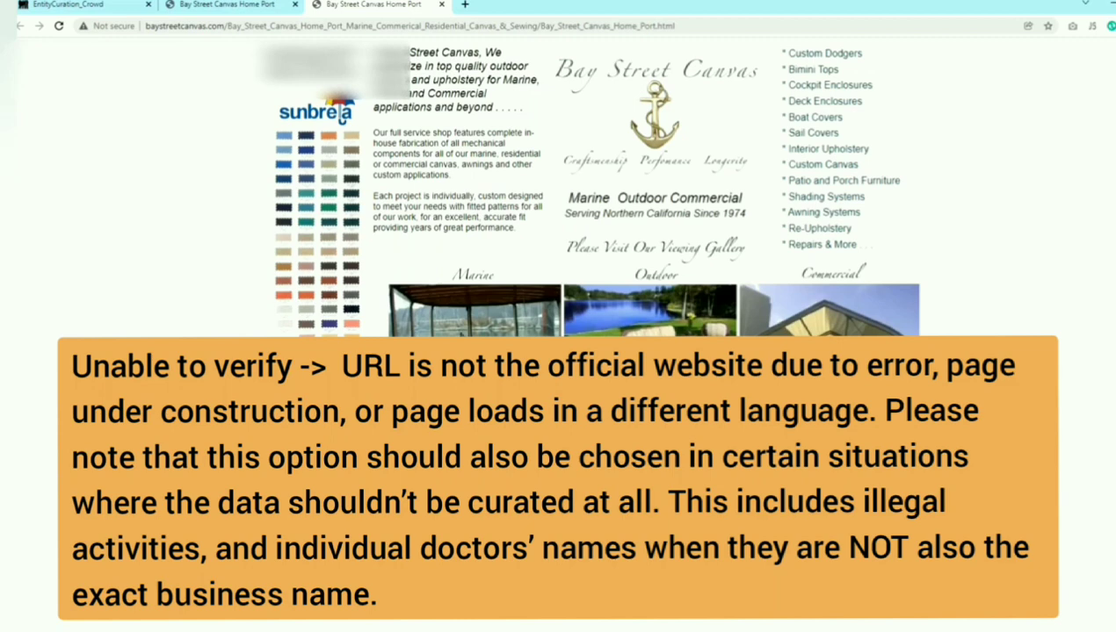
click(200, 5)
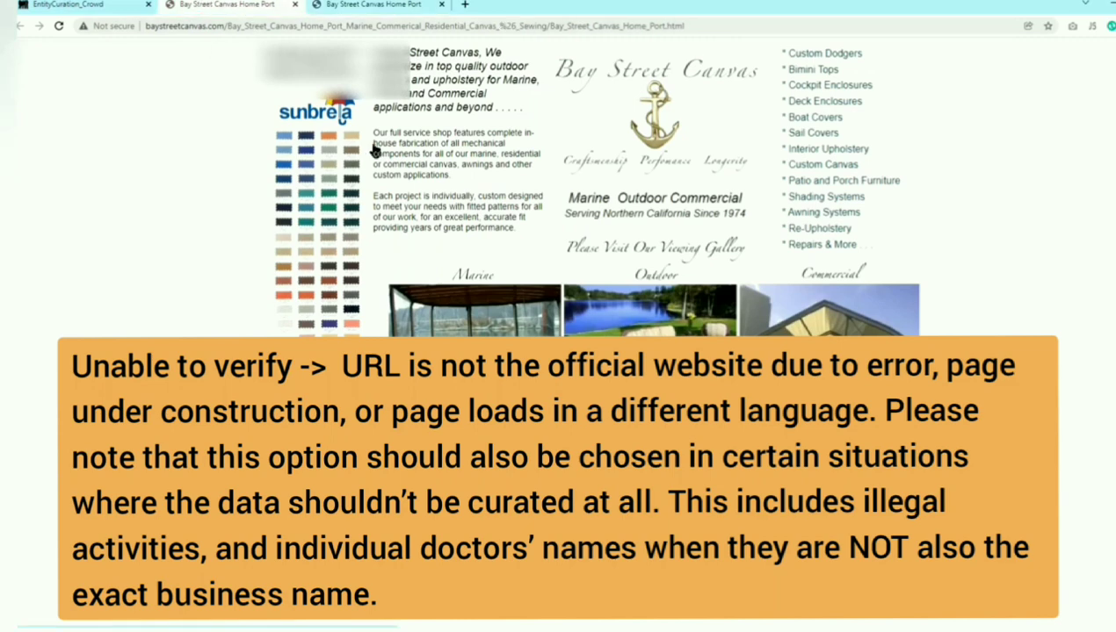
click(87, 4)
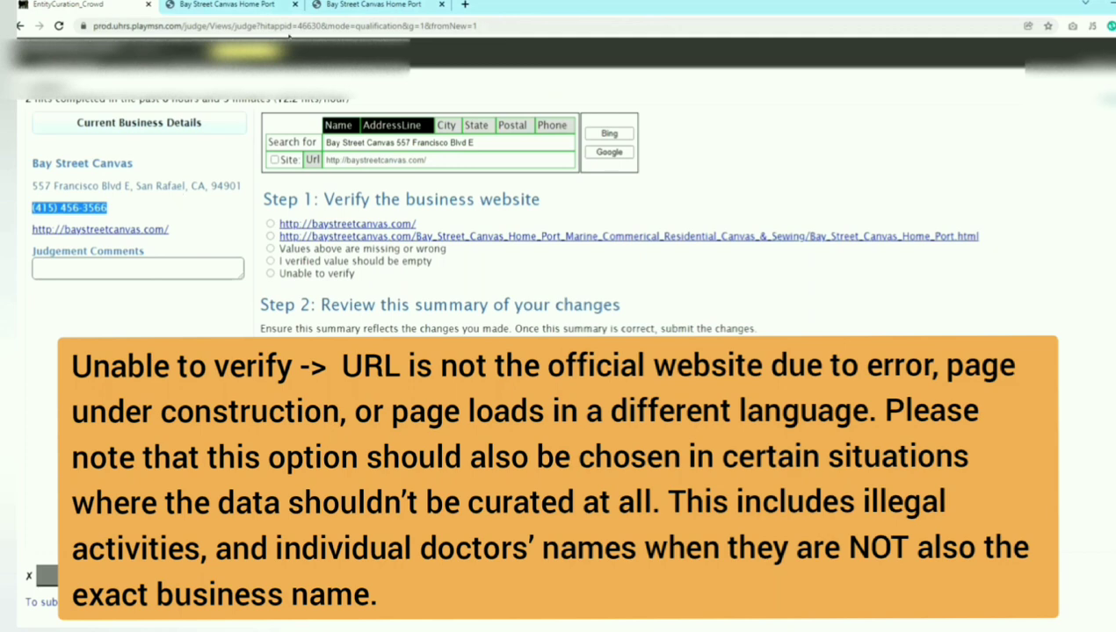
click(246, 4)
click(387, 5)
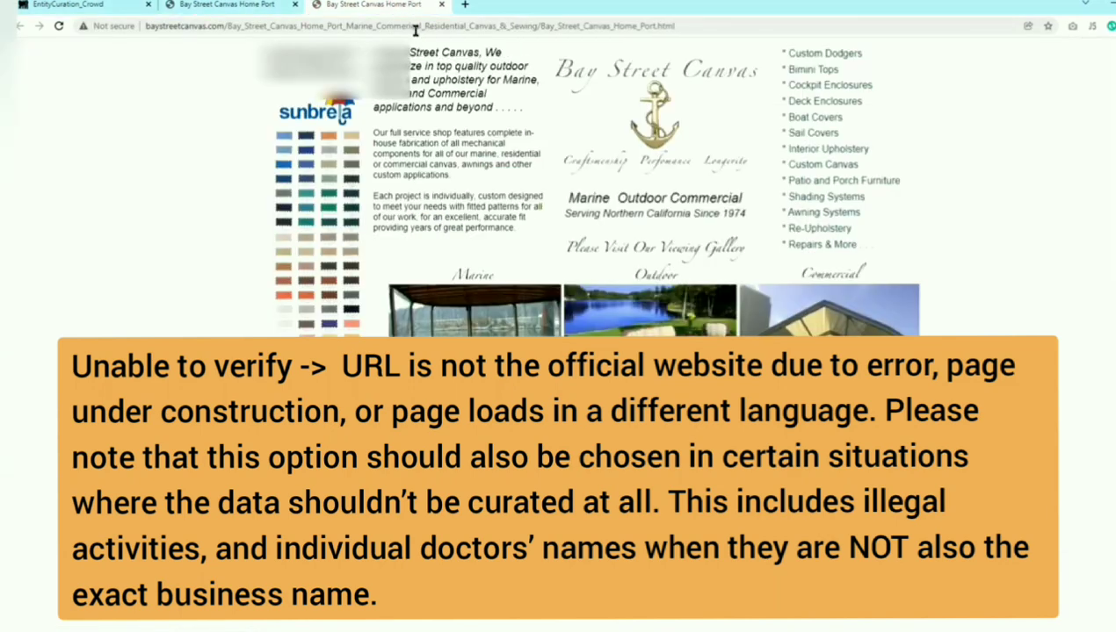
click(156, 29)
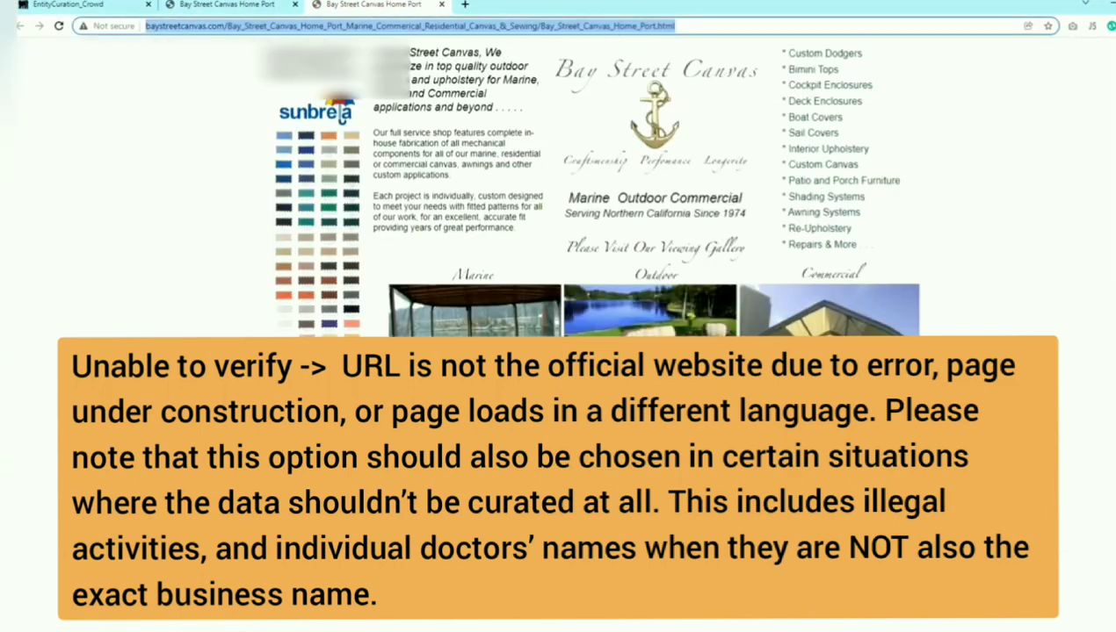
key(Escape)
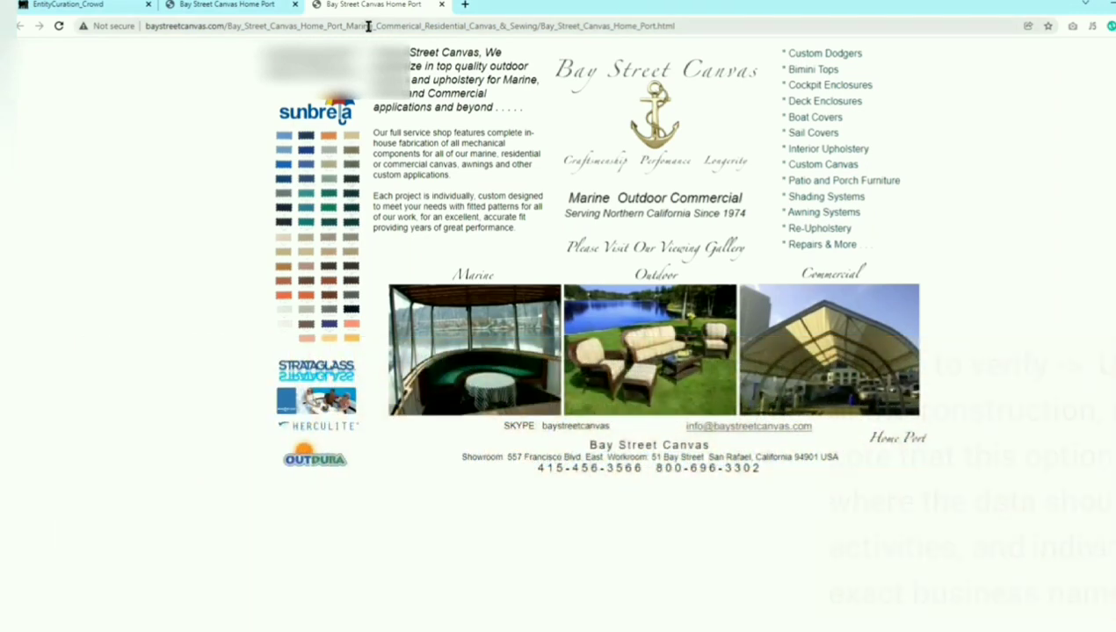
click(368, 27)
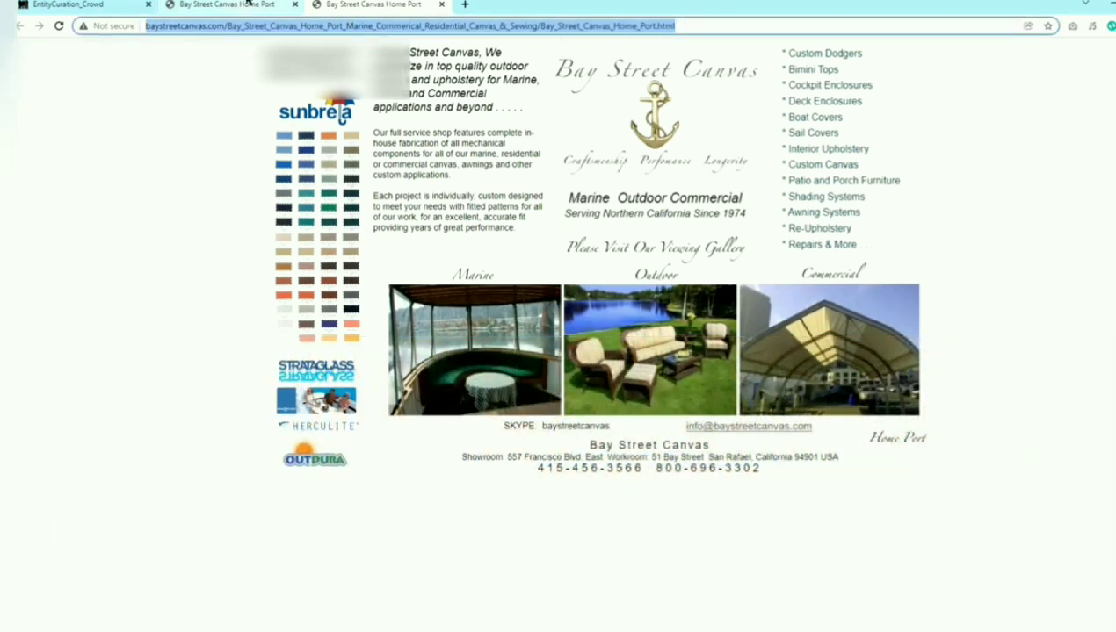
click(48, 5)
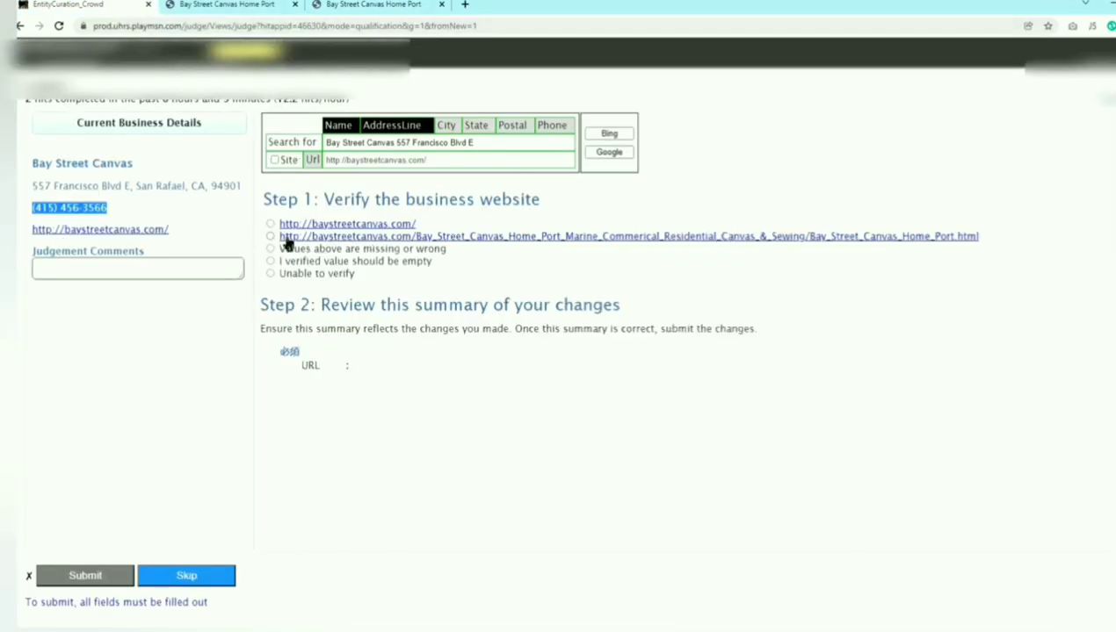
- Copy the full URL of the page opened from the first suggested website and return to the task
click(230, 5)
right_click(222, 27)
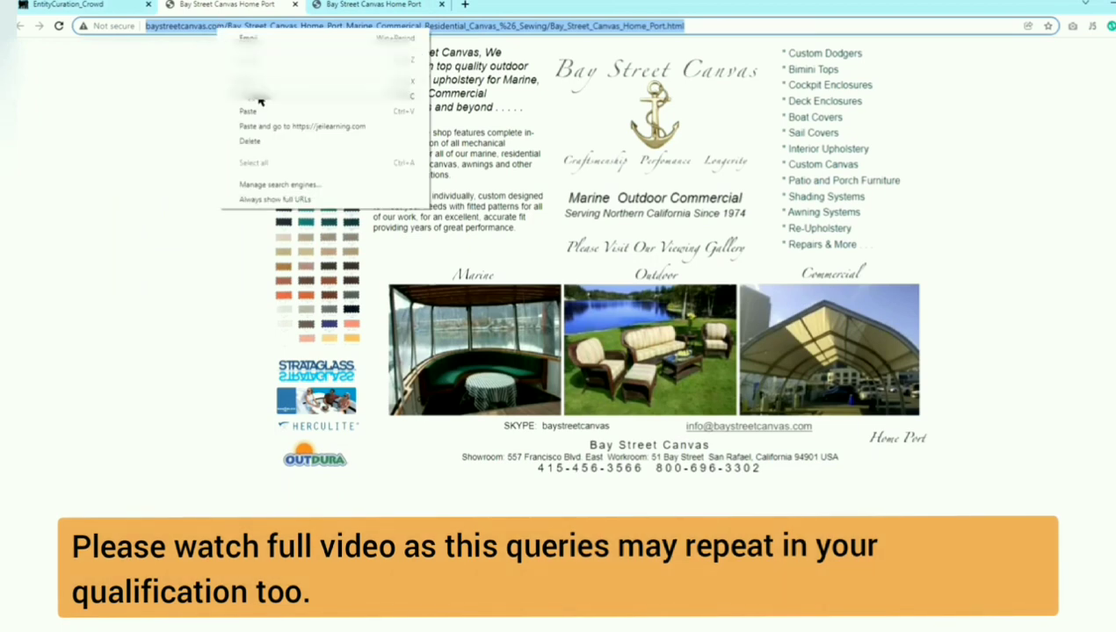
click(252, 102)
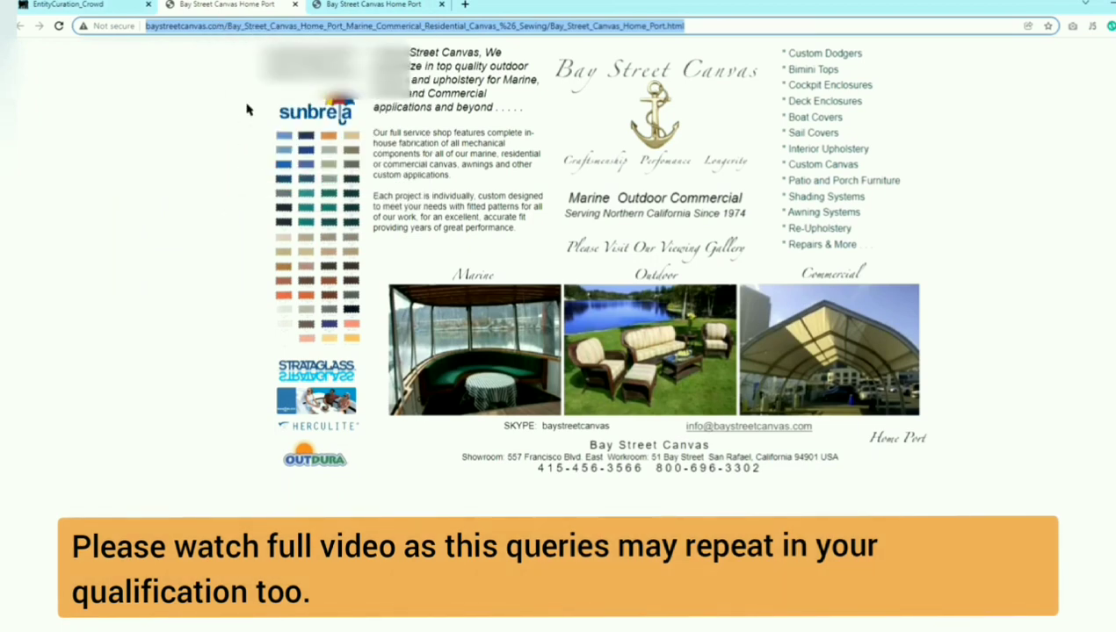
click(87, 4)
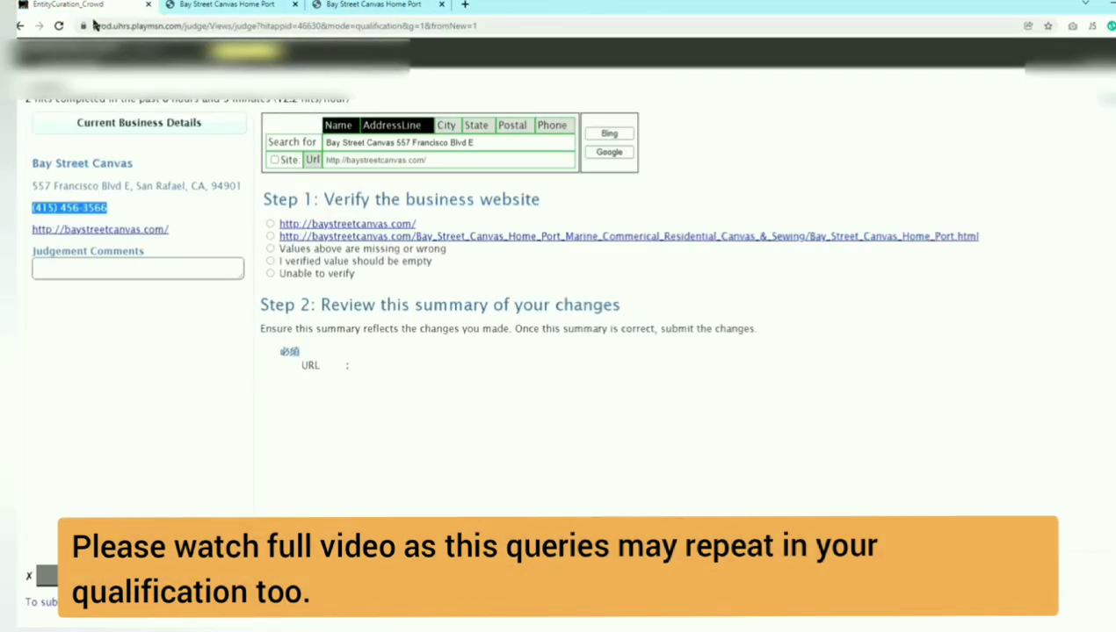
- Add City, State, Postal and Phone to the search terms, run the Bing search and open the Bay Street Canvas listing's website
click(456, 128)
click(477, 125)
click(512, 126)
click(552, 125)
click(609, 135)
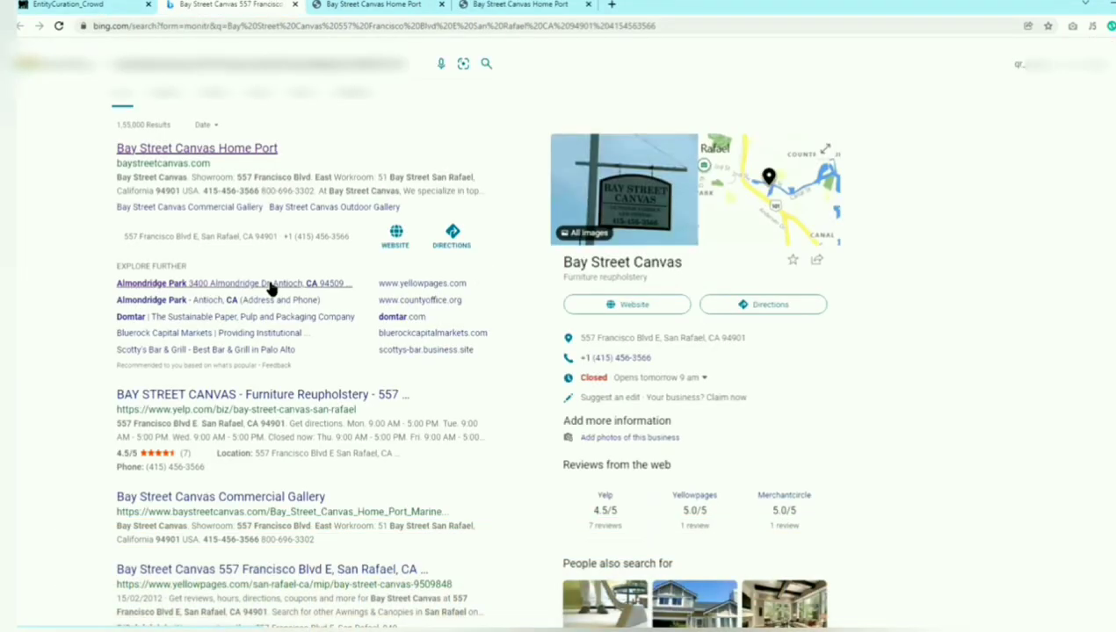
click(606, 312)
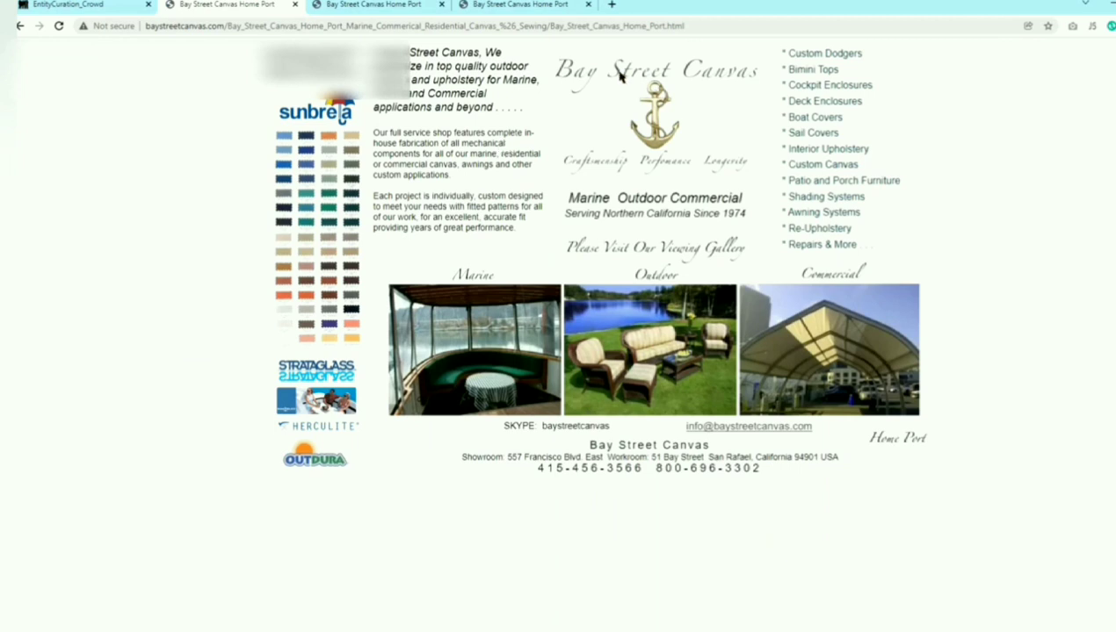
- Try to mark the suggested values as missing or wrong and enter the Bing-listed page's copied URL as the correct website
click(356, 27)
right_click(356, 27)
click(408, 93)
click(116, 7)
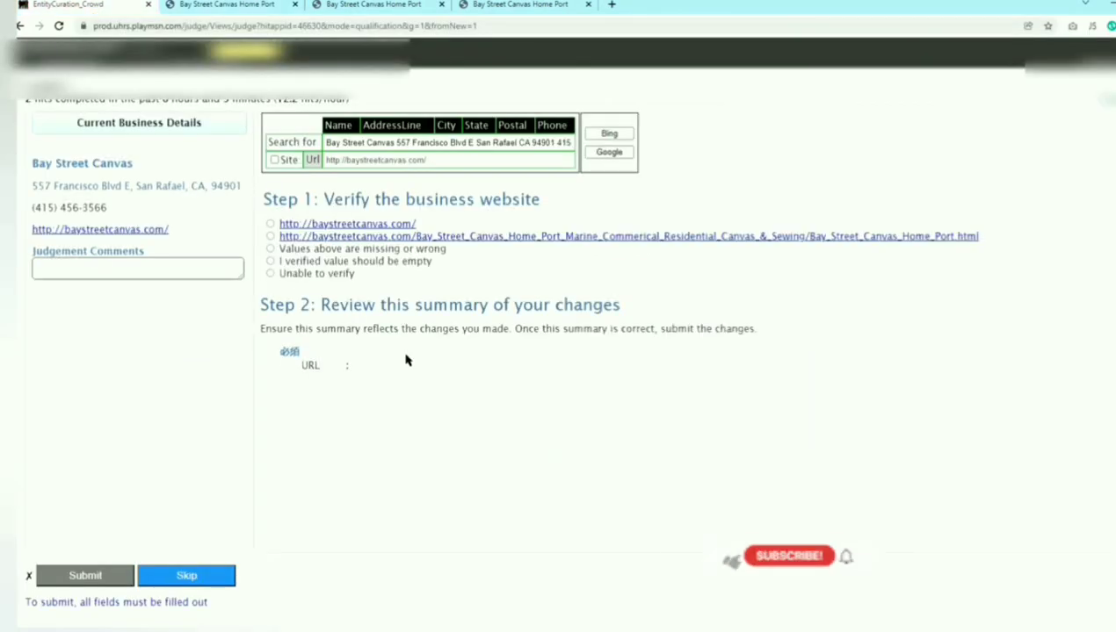
click(270, 249)
right_click(441, 291)
click(474, 392)
click(407, 304)
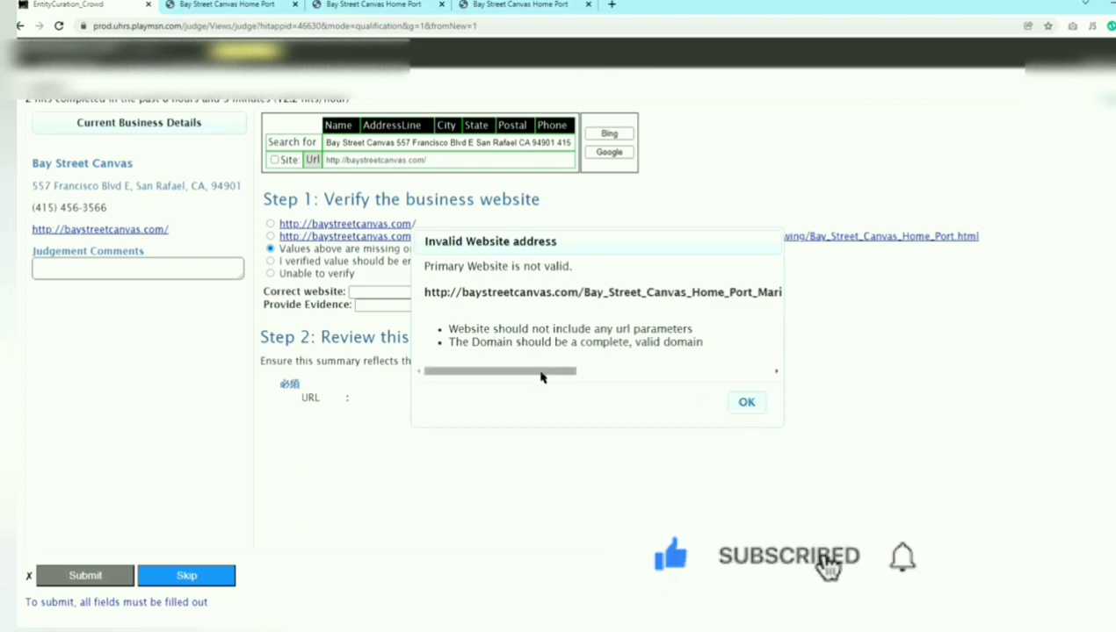
drag(541, 376, 723, 376)
click(747, 404)
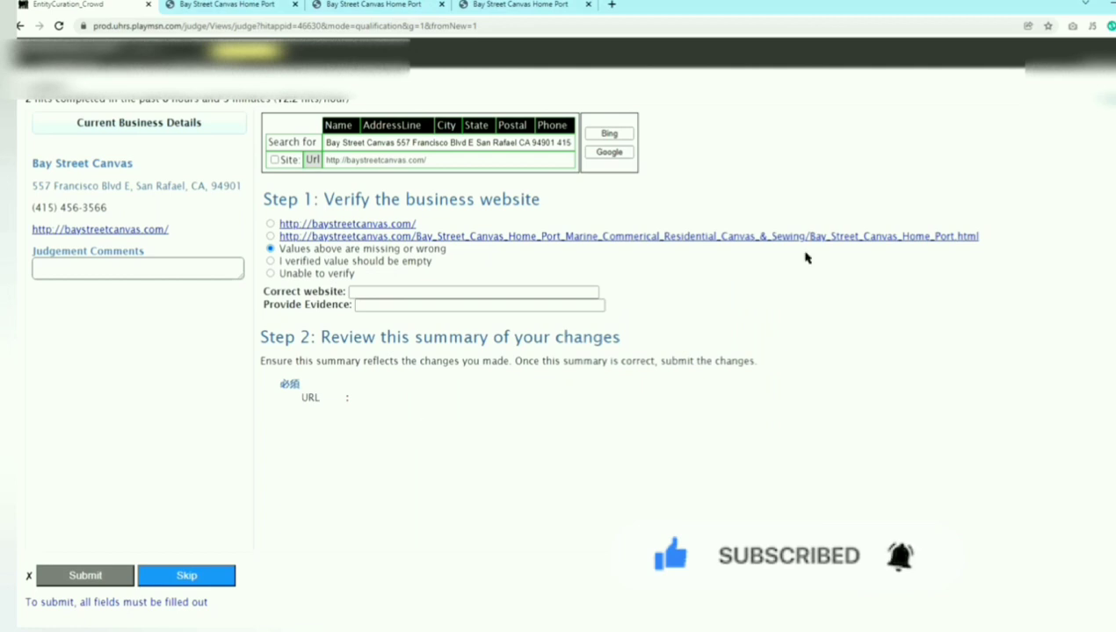
- Choose the second suggested website, ending in Home_Port.html, open it and paste its full URL as the evidence
click(270, 236)
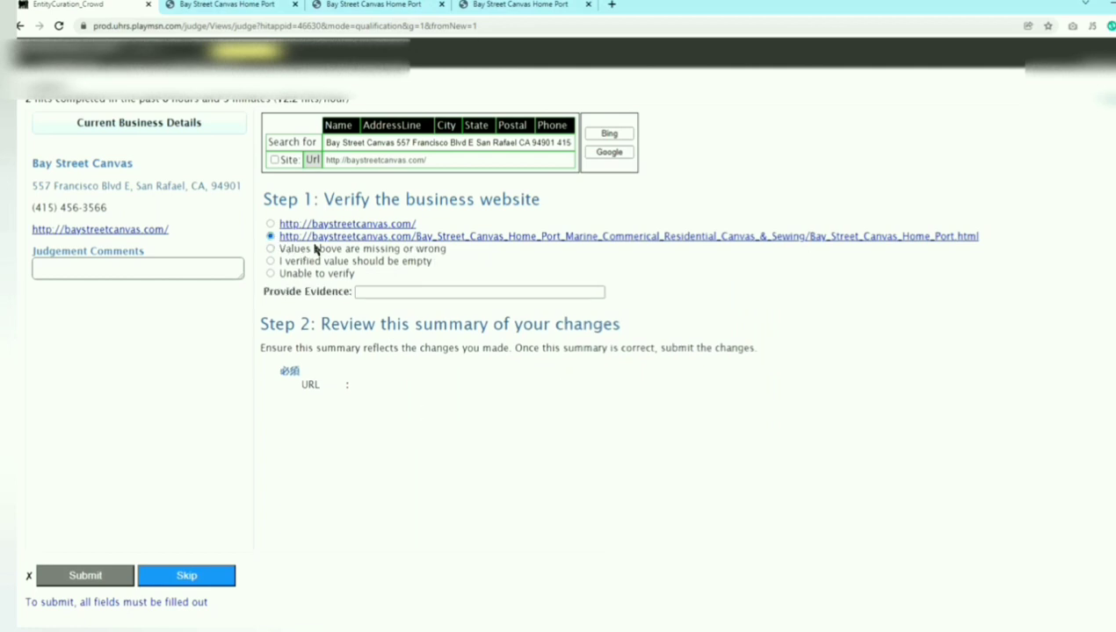
click(392, 239)
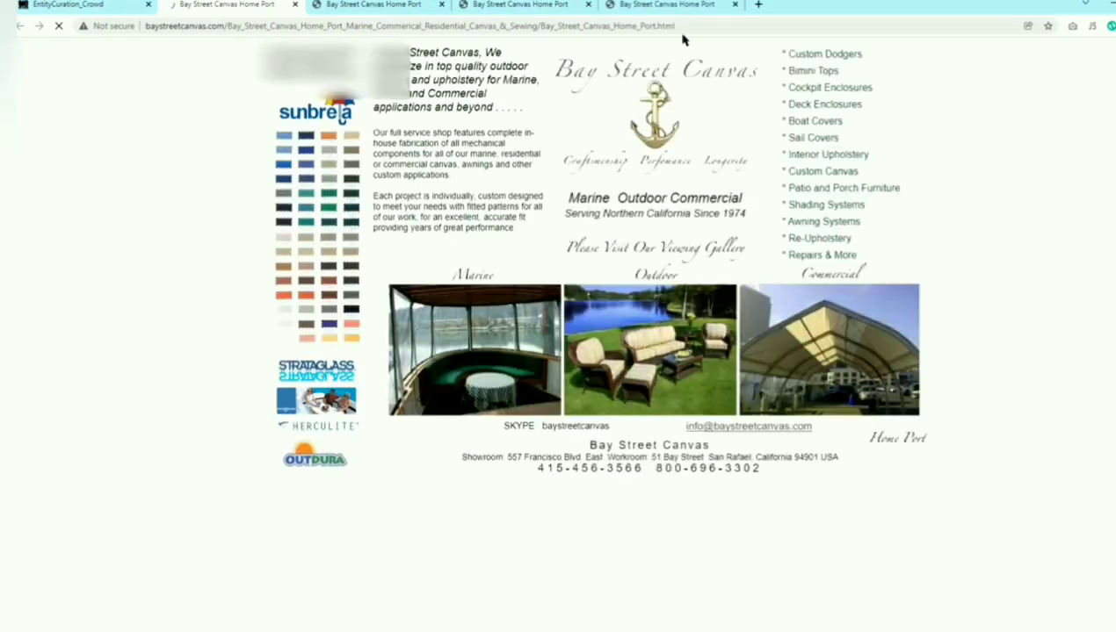
click(412, 25)
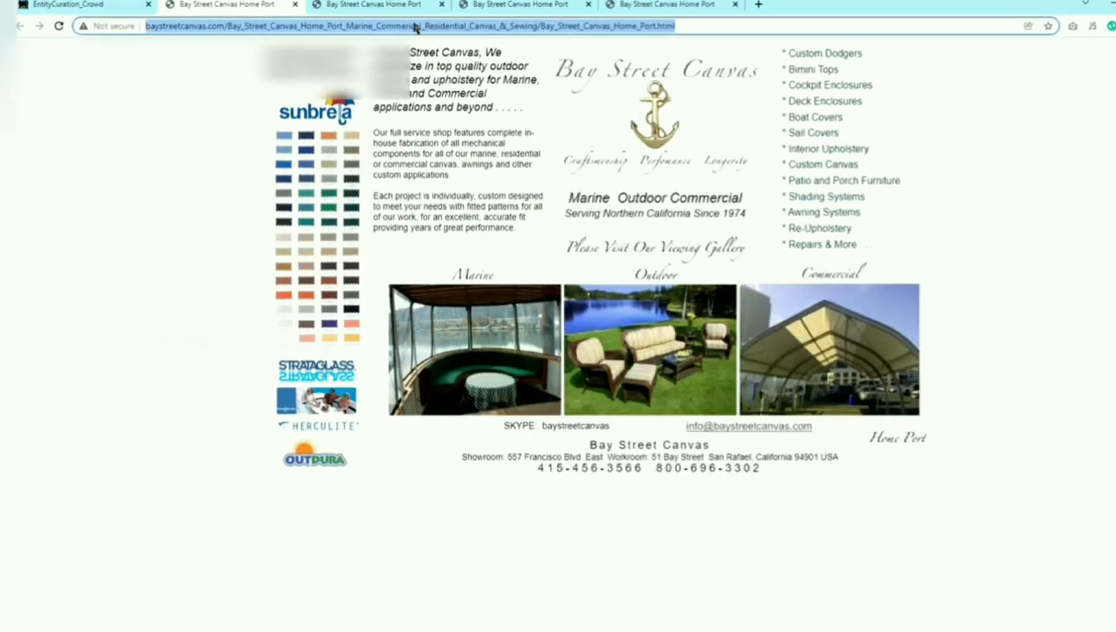
right_click(422, 26)
click(466, 93)
click(123, 5)
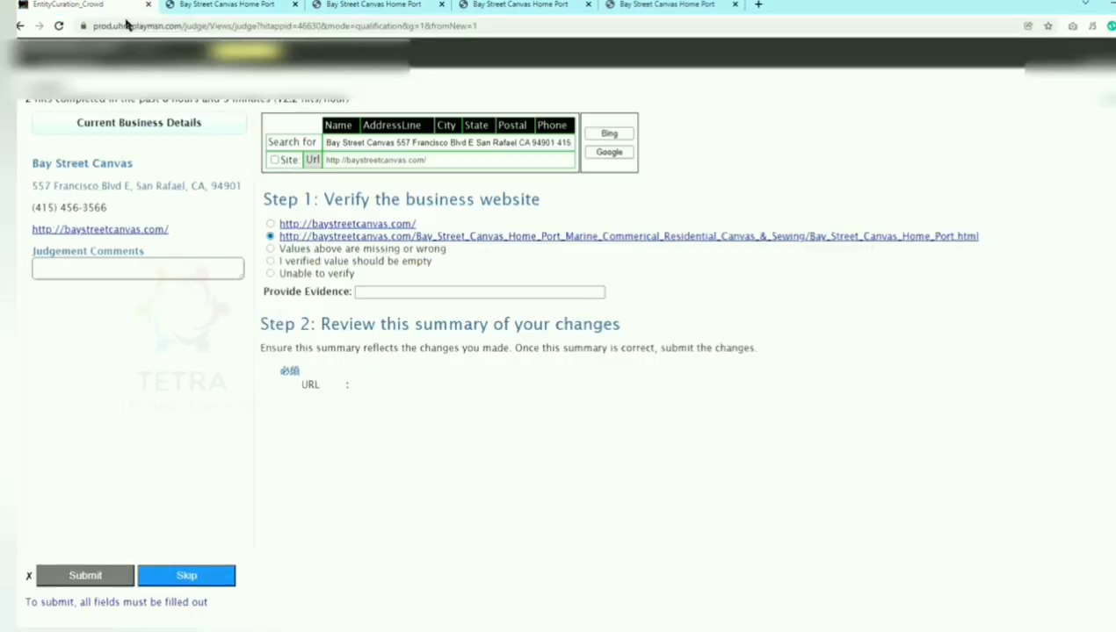
right_click(377, 292)
click(423, 405)
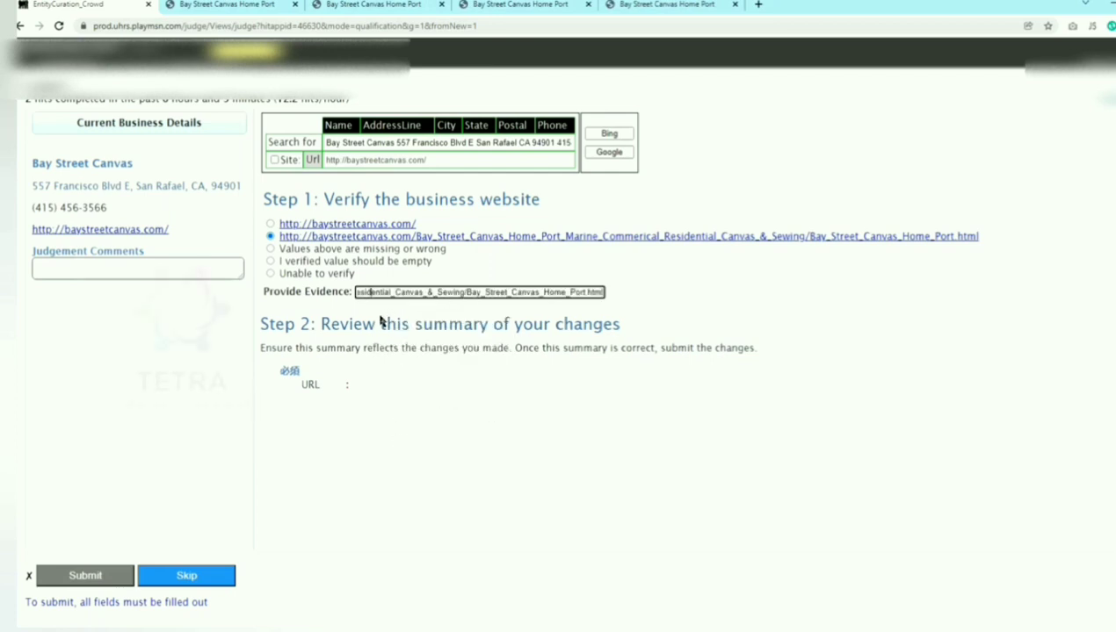
- Change the evidence URL's prefix to https and submit the Bay Street Canvas judgement, acknowledging the feedback
key(Left)
key(Left)
key(Left)
key(Left)
key(Left)
key(Left)
key(Left)
key(Left)
key(Left)
key(Left)
key(Left)
key(Left)
key(Left)
key(Left)
key(Left)
key(Left)
key(Left)
key(Left)
key(Left)
key(Left)
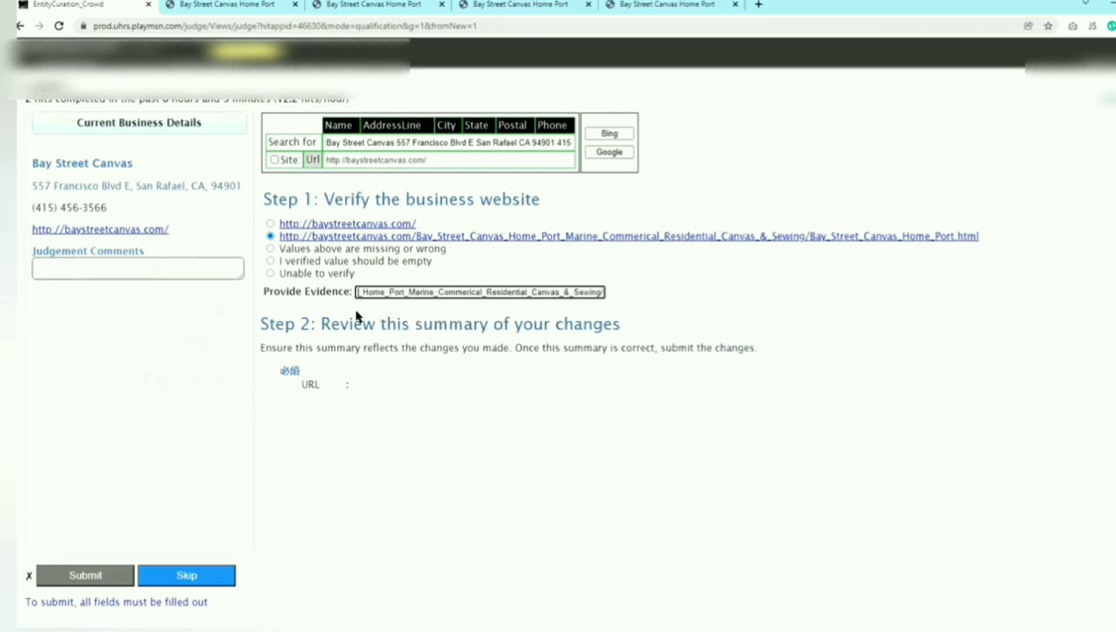
key(Left)
key(Left)
key(Left)
key(Left)
key(Left)
key(Left)
key(Left)
key(Left)
key(Left)
key(Left)
key(Left)
drag(373, 294, 370, 294)
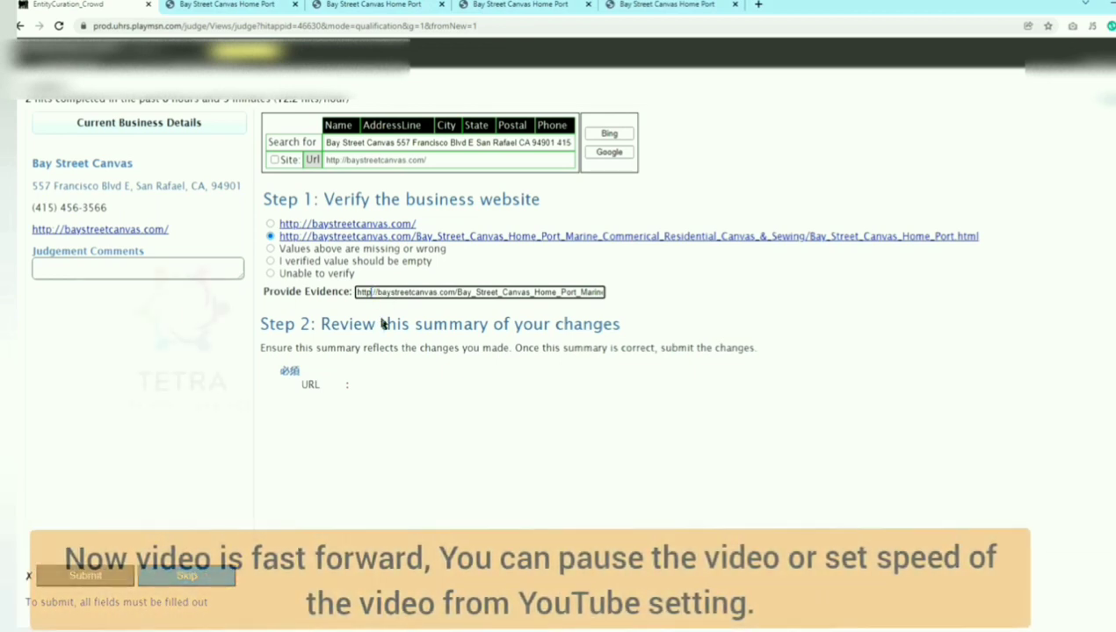
text(s:)
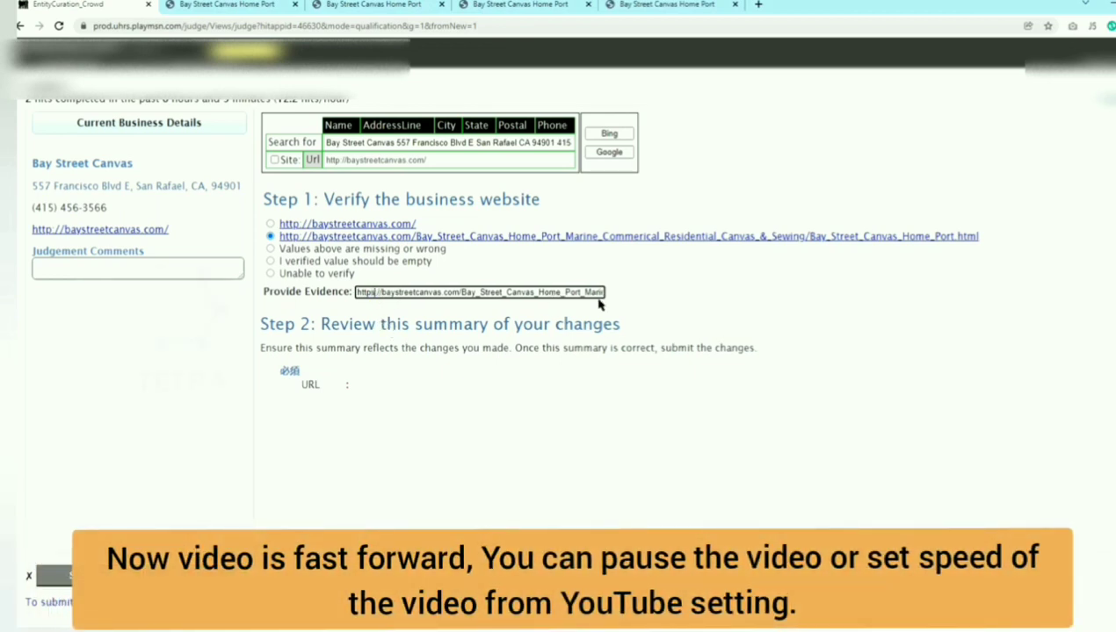
click(639, 310)
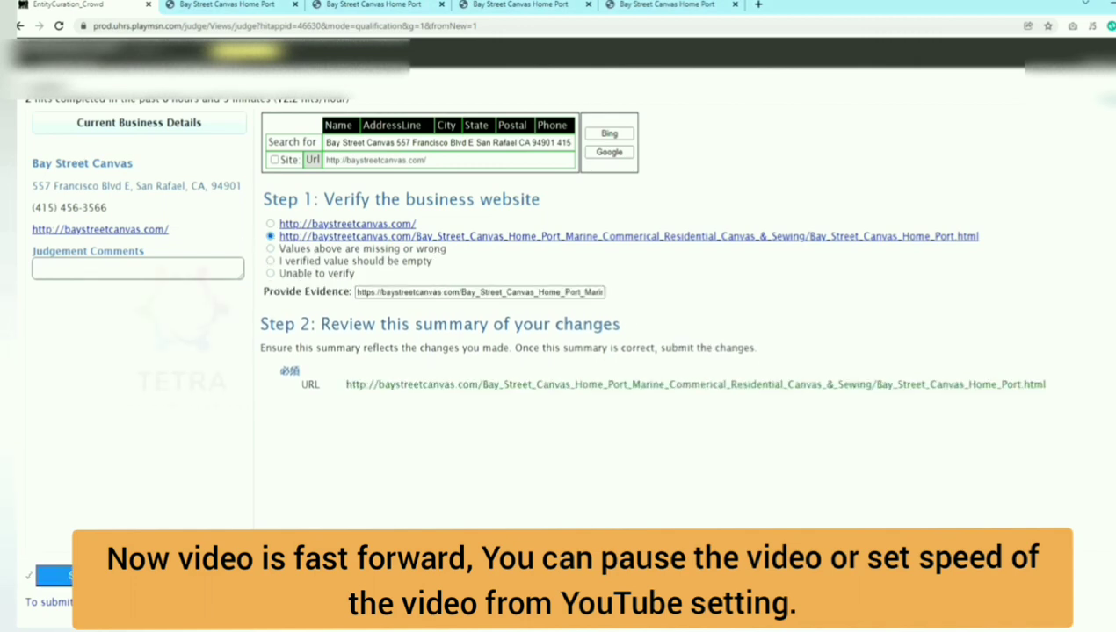
click(92, 576)
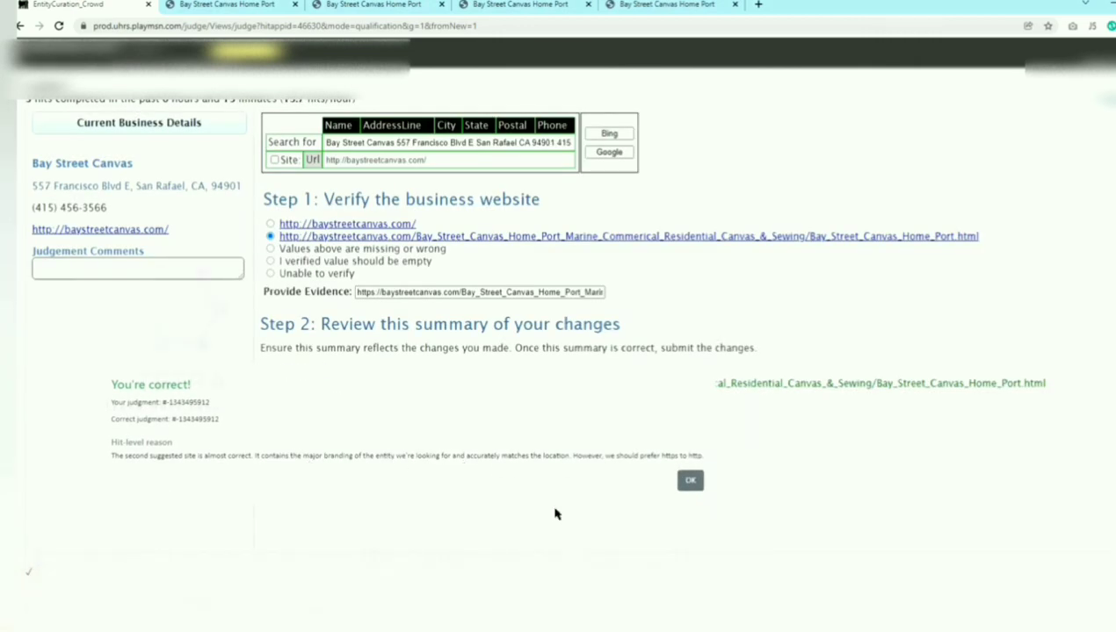
click(686, 482)
- Open the suggested website for O'Day Appraisal Service and close the leftover Bay Street Canvas pages
drag(172, 175, 32, 163)
click(159, 195)
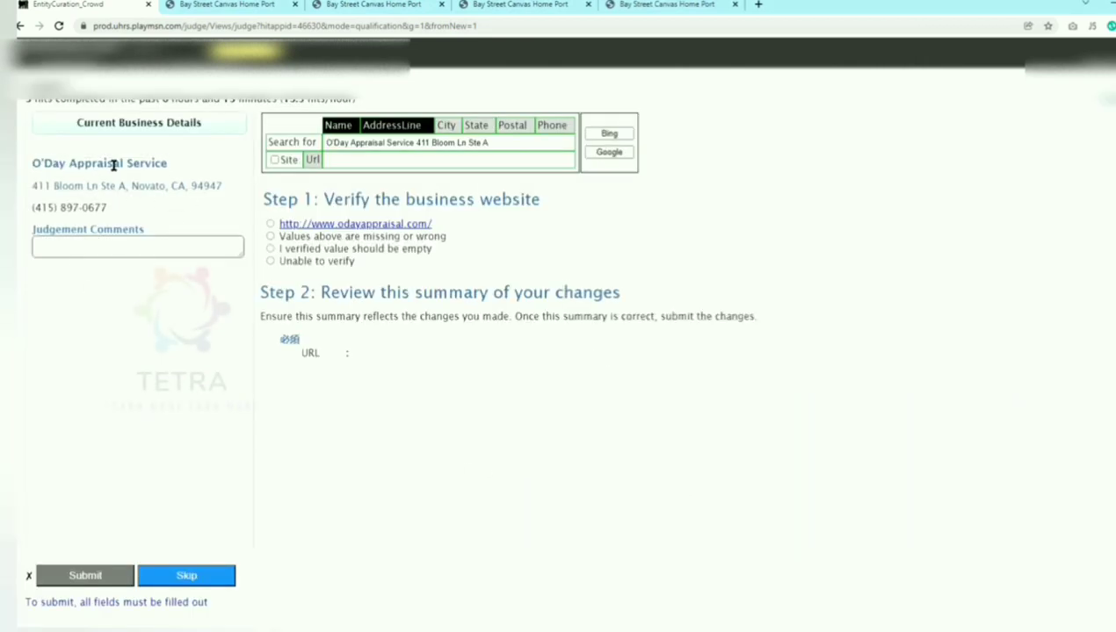
click(375, 225)
click(440, 5)
click(440, 5)
click(440, 5)
click(440, 5)
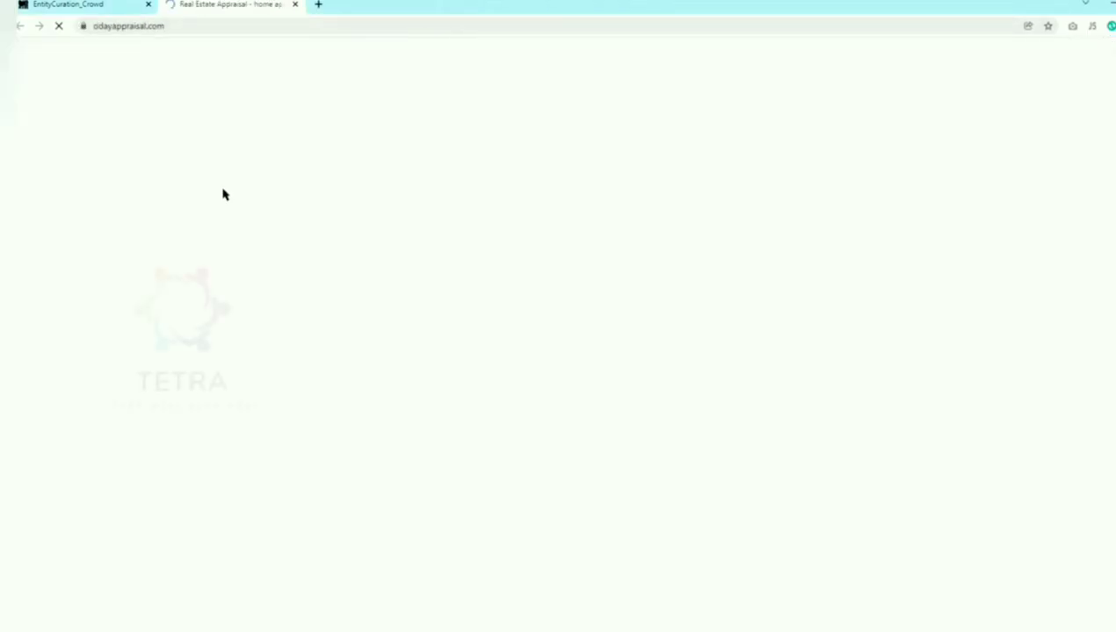
- Compare the name, address and phone number on the O'Day Appraisal Service website with the task's business details
scroll(636, 413, down, 3)
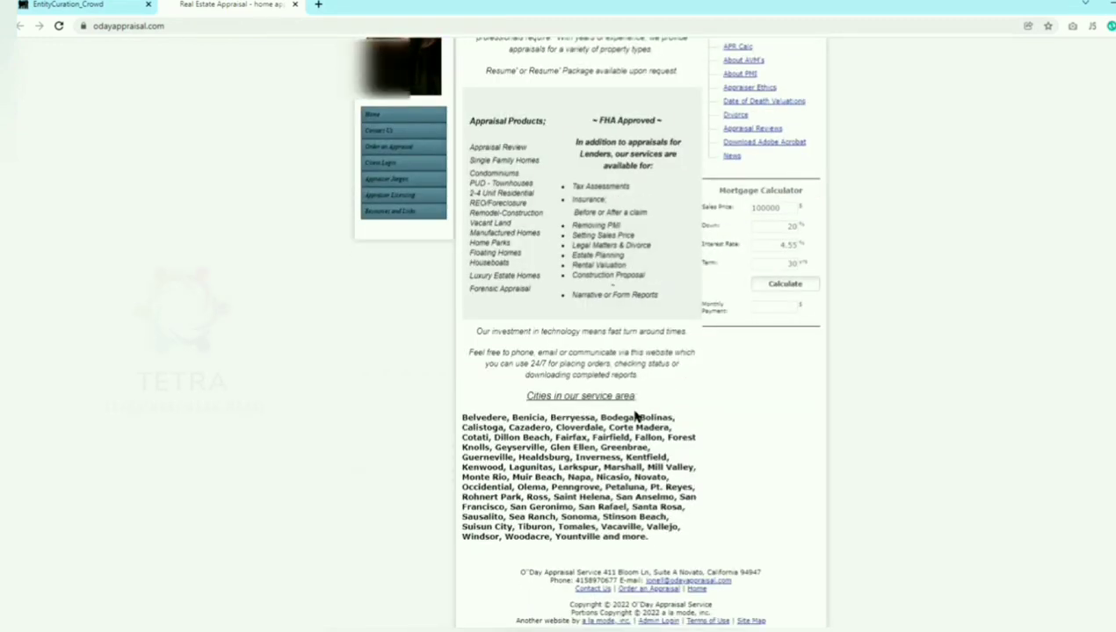
click(130, 4)
triple_click(137, 187)
drag(108, 208, 70, 208)
click(203, 6)
click(114, 6)
click(204, 6)
scroll(527, 395, up, 3)
click(128, 6)
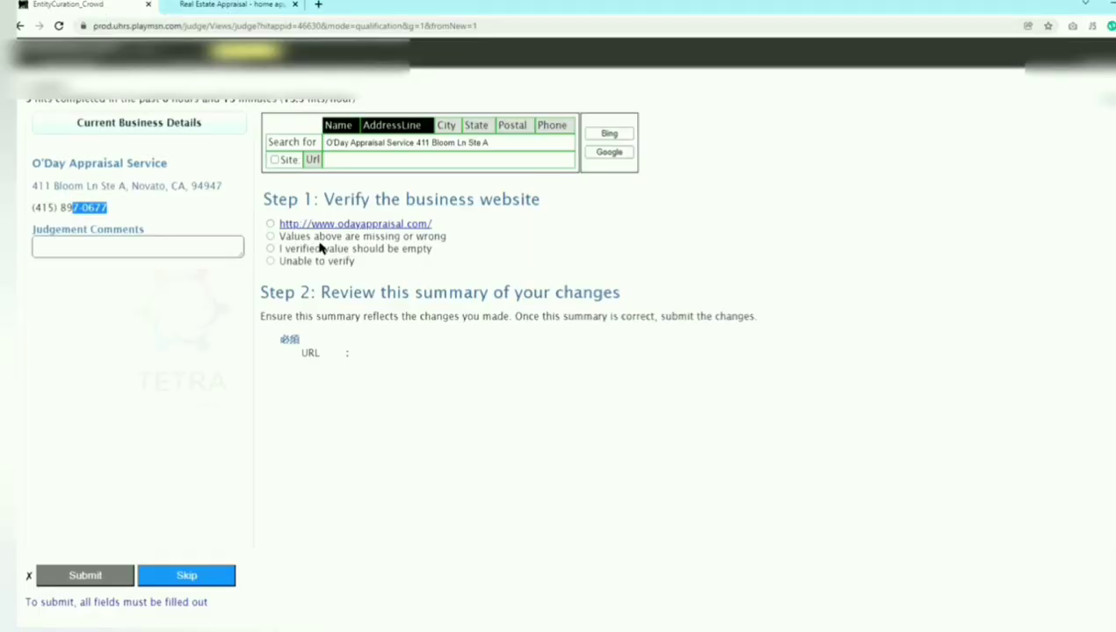
- Search Bing for O'Day Appraisal Service with City, State, Postal and Phone added, and open the listing's website
click(446, 125)
click(476, 125)
click(512, 125)
click(552, 125)
click(608, 133)
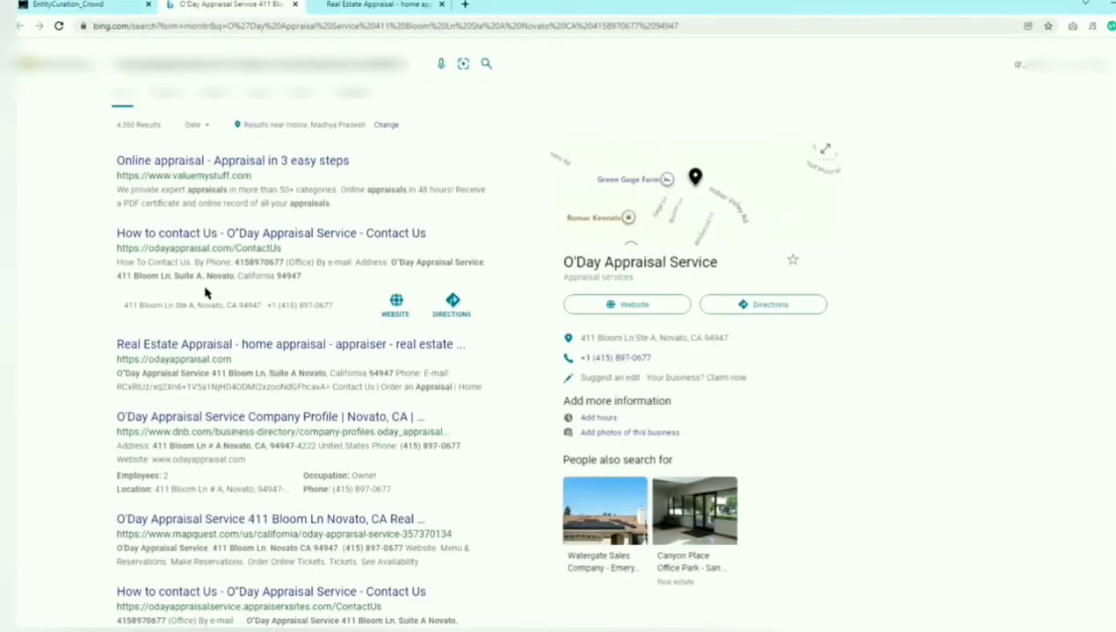
click(650, 310)
click(151, 27)
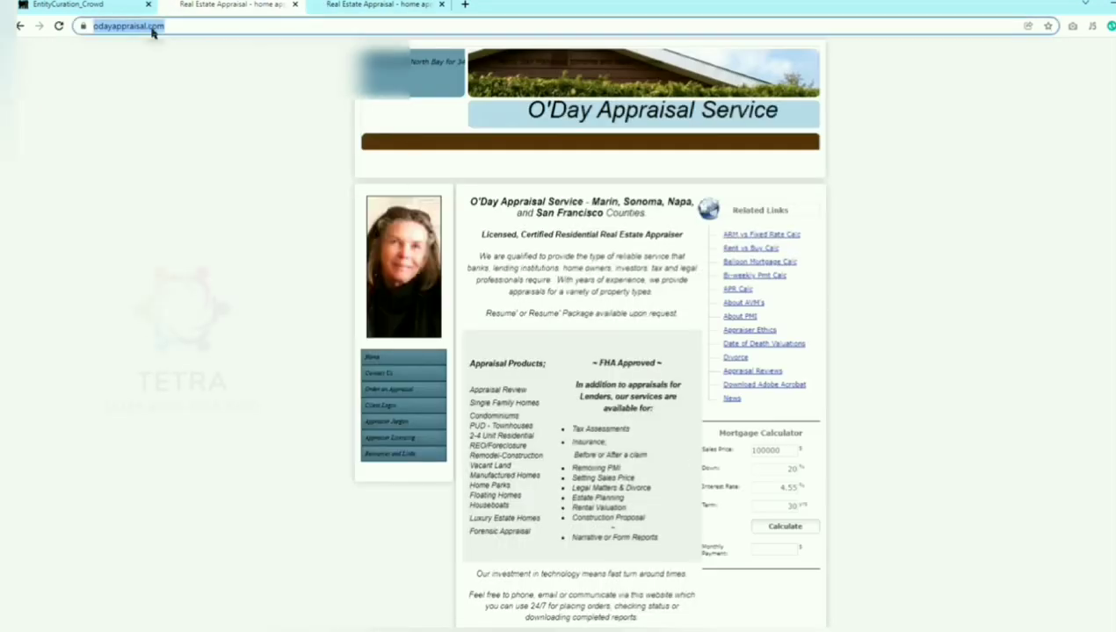
key(ctrl+c)
click(66, 4)
click(71, 244)
key(ctrl+v)
click(270, 236)
right_click(359, 279)
click(510, 381)
- Paste the same URL as evidence, submit the O'Day Appraisal Service judgement and acknowledge the feedback
click(375, 297)
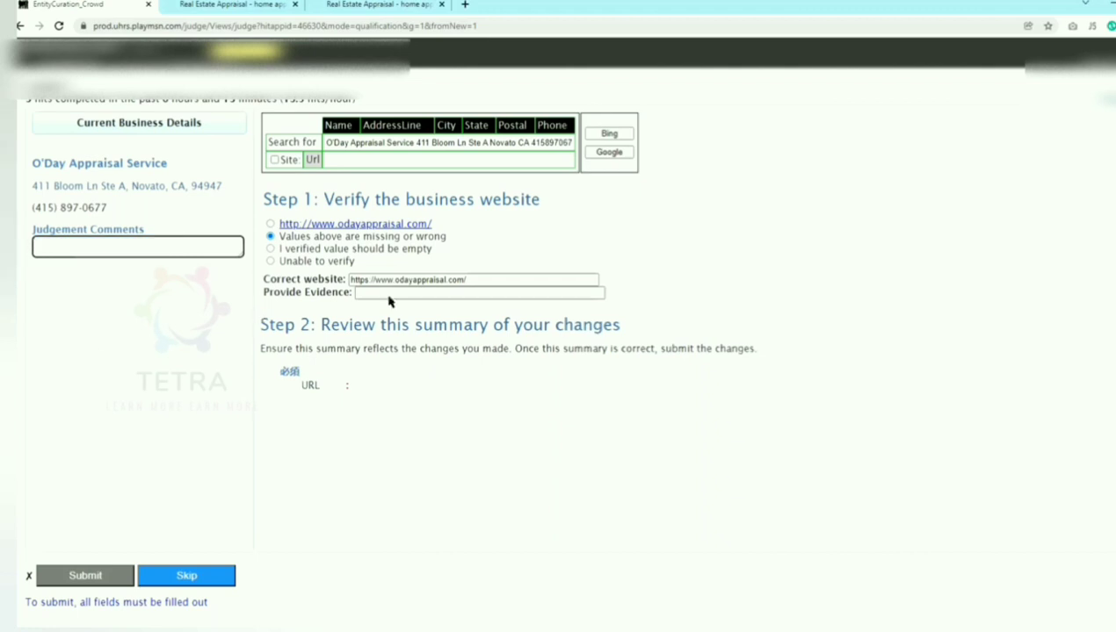
key(ctrl+v)
click(107, 576)
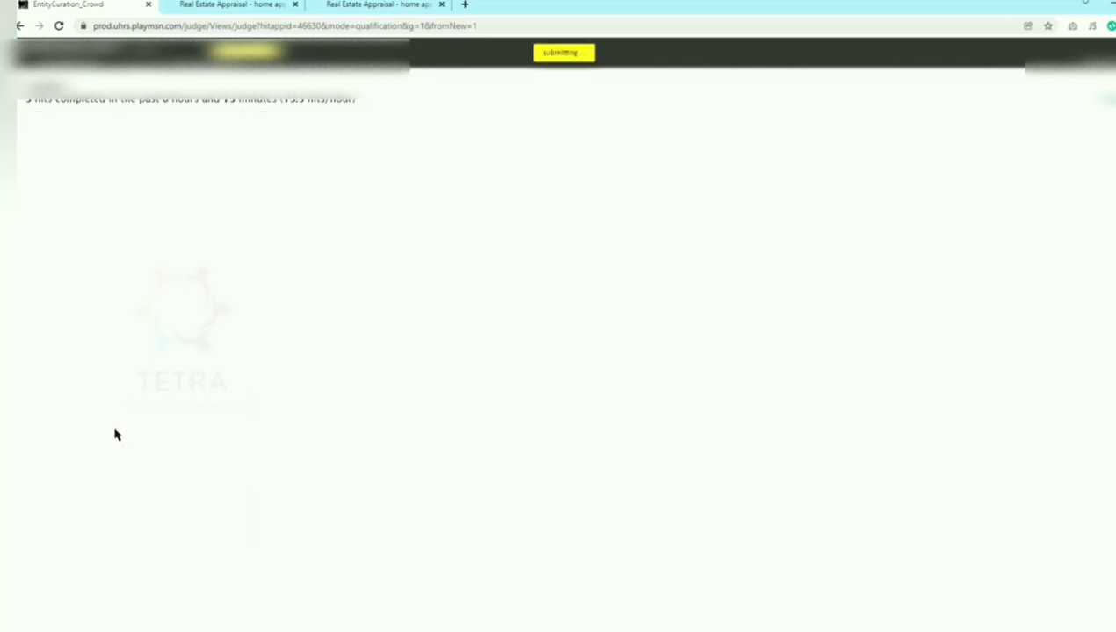
click(861, 480)
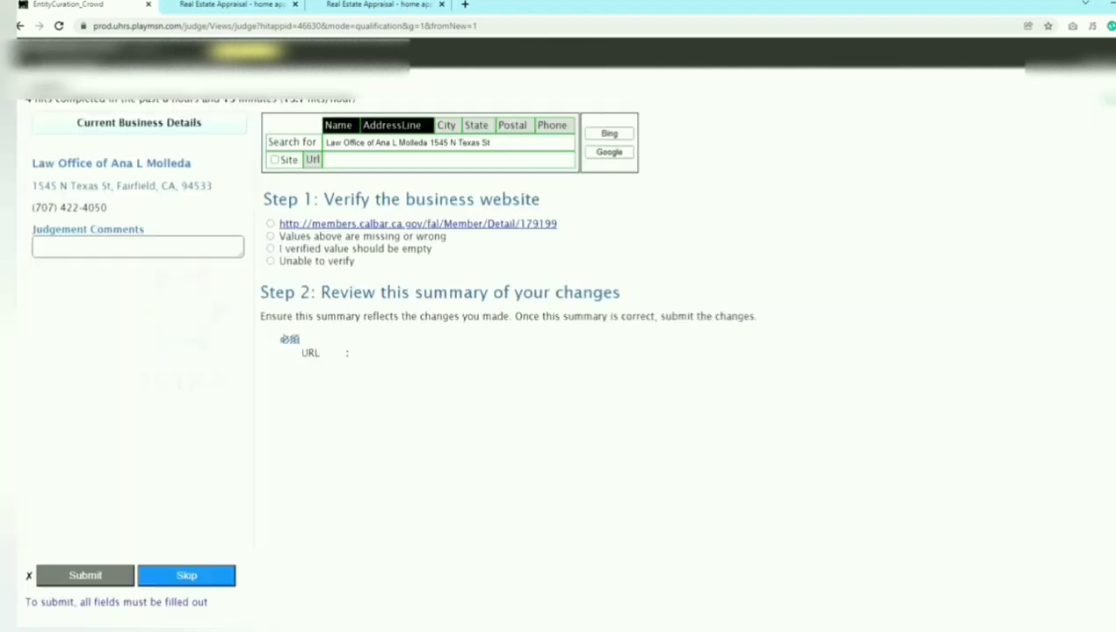
- Review the Fairfield law office's business details and open its suggested members.calbar.ca.gov website in a separate tab
click(363, 224)
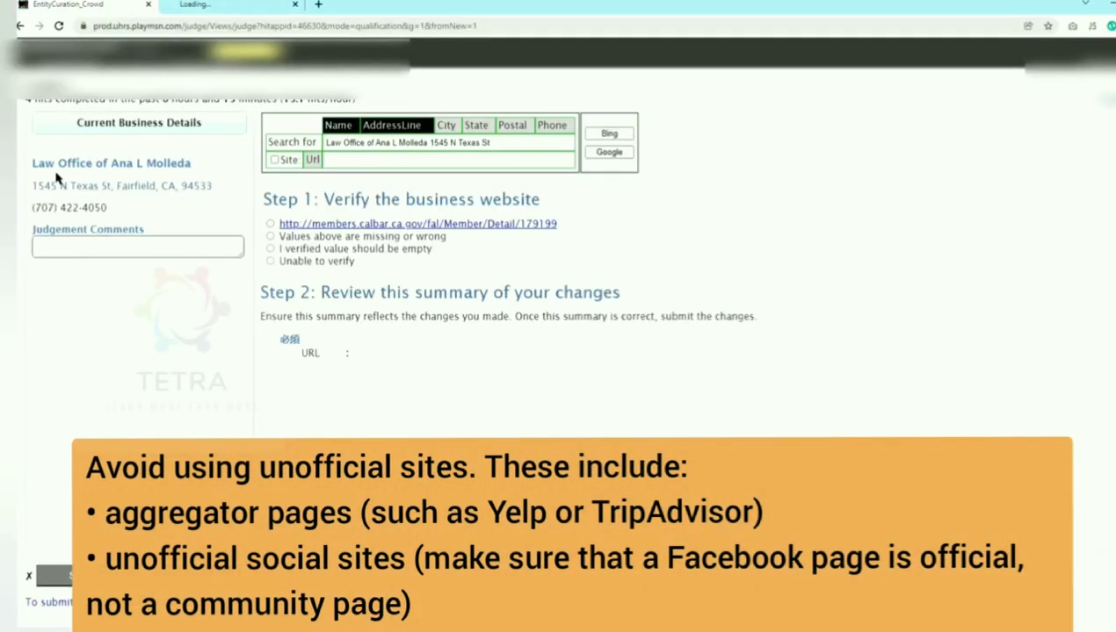
drag(32, 159, 107, 211)
click(182, 394)
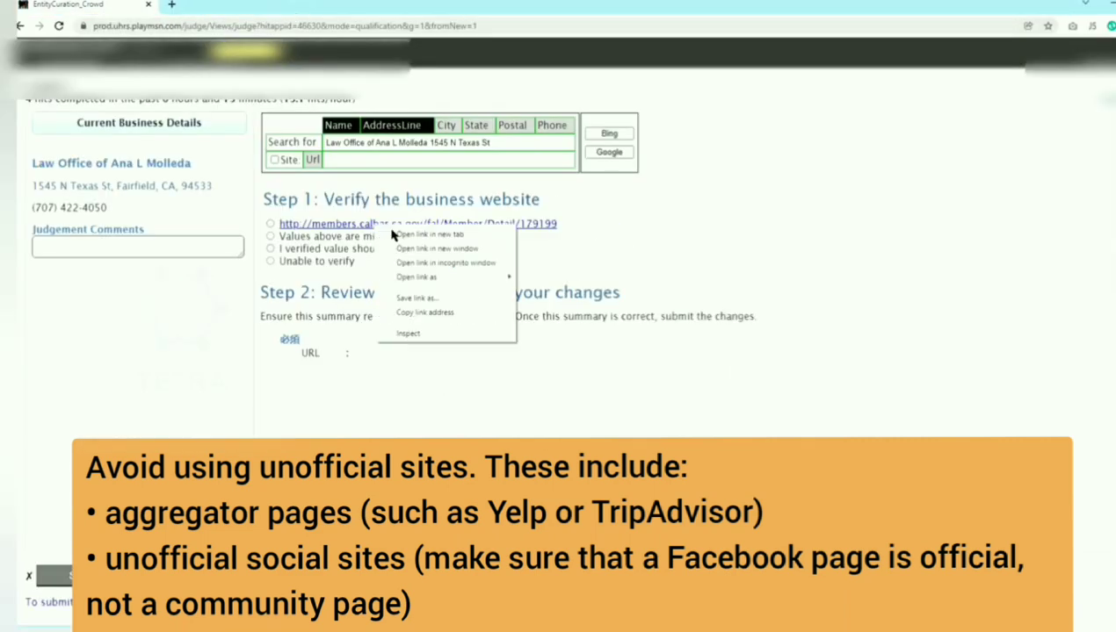
click(462, 232)
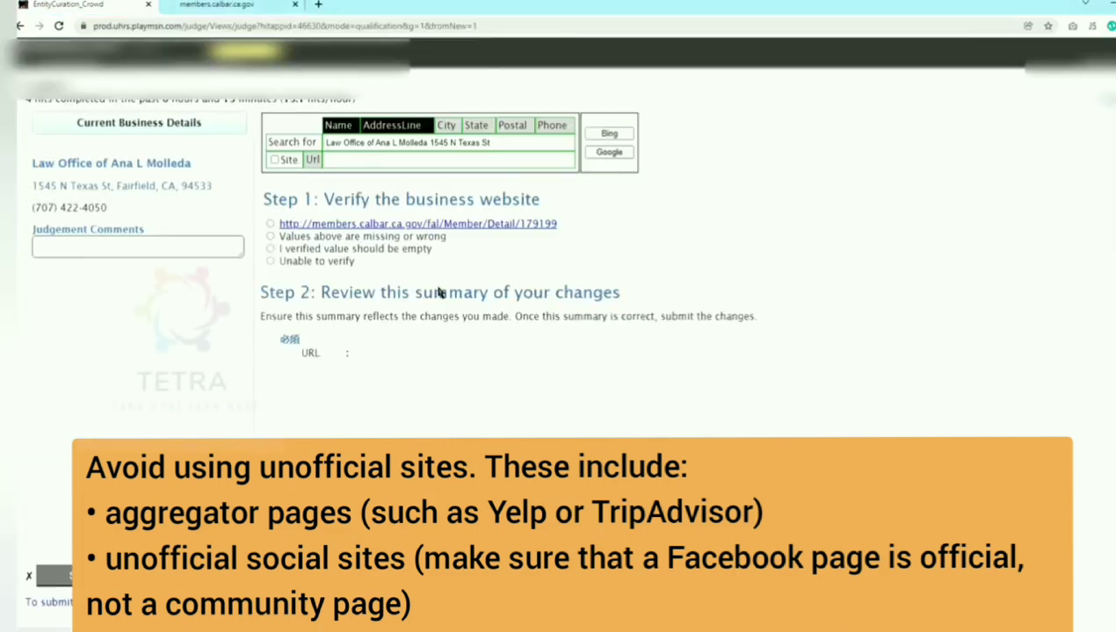
- Search Bing for the law office with City, State, Postal and Phone added, review the results and open the listing's website
click(444, 124)
click(477, 124)
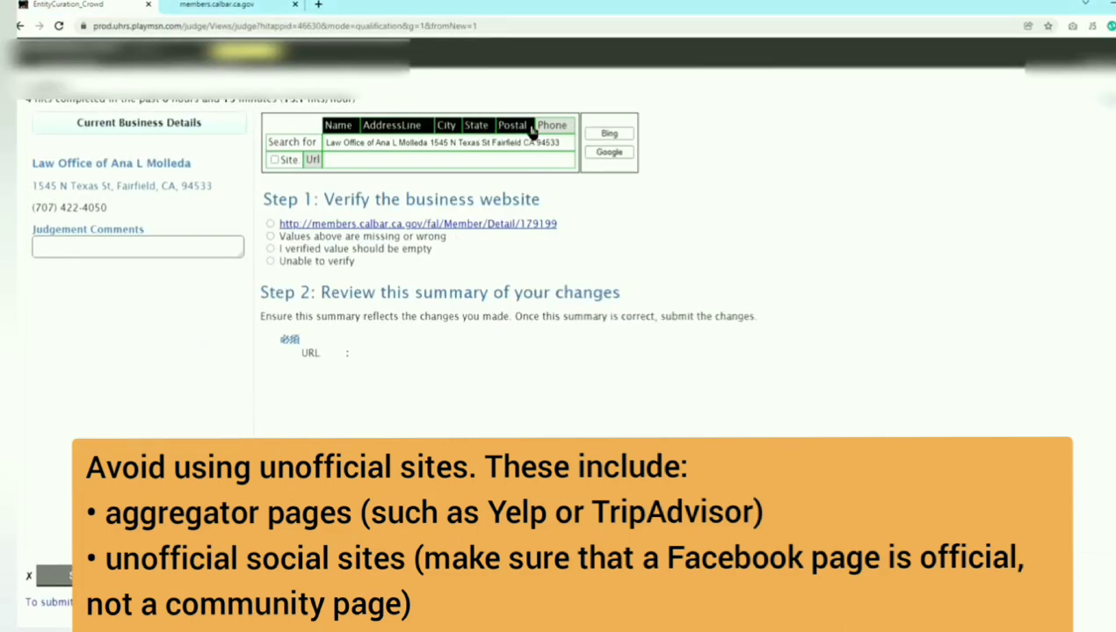
click(513, 124)
click(551, 124)
click(607, 131)
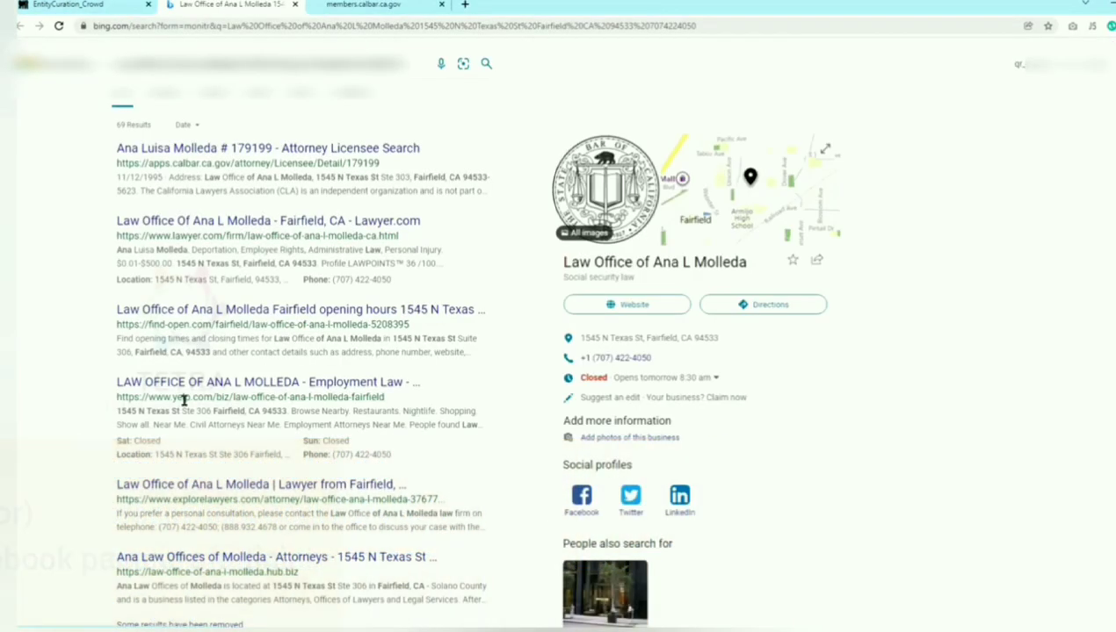
scroll(200, 542, down, 1)
scroll(238, 386, down, 1)
scroll(255, 376, up, 2)
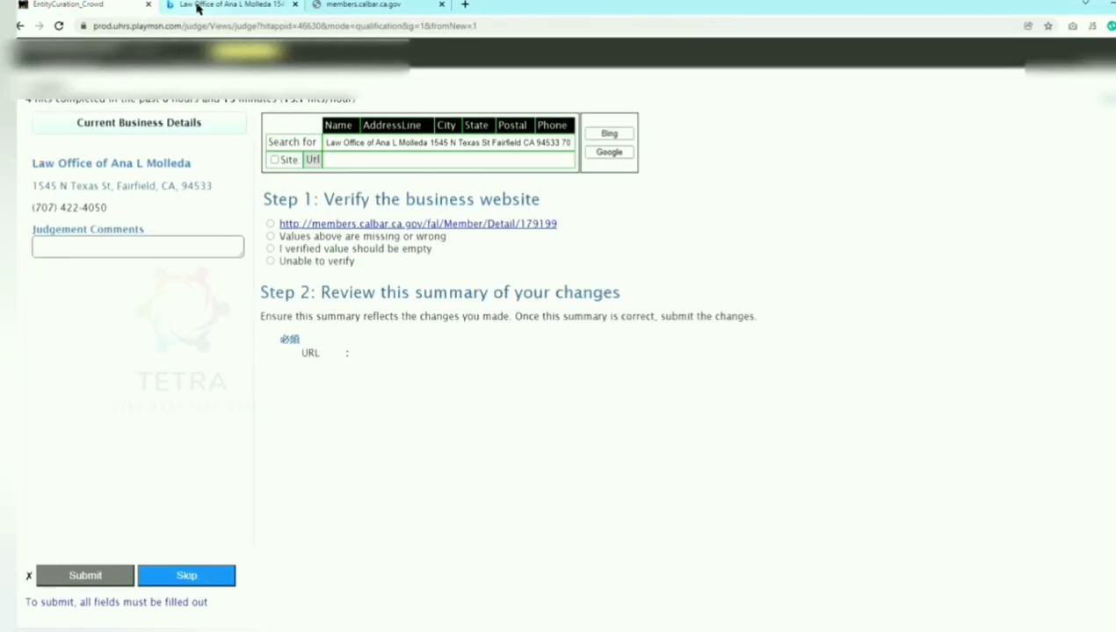
click(198, 6)
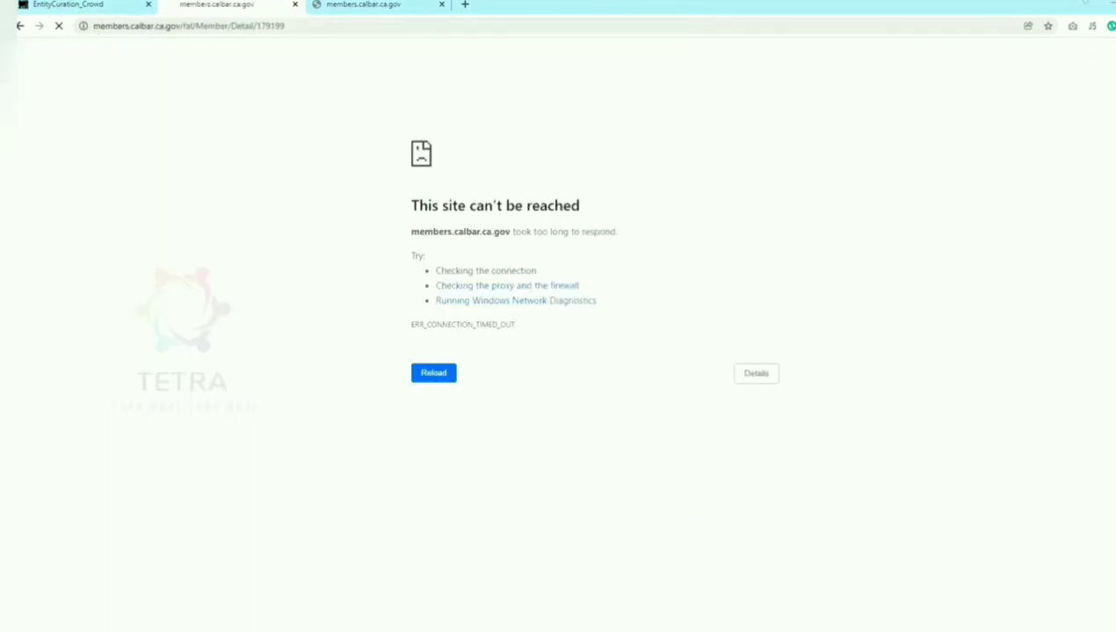
- Compare the pages opened from the suggestion and the Bing listing, and choose "I verified value should be empty" for the website
click(381, 9)
click(219, 7)
click(360, 7)
click(207, 7)
click(351, 7)
click(84, 6)
click(271, 249)
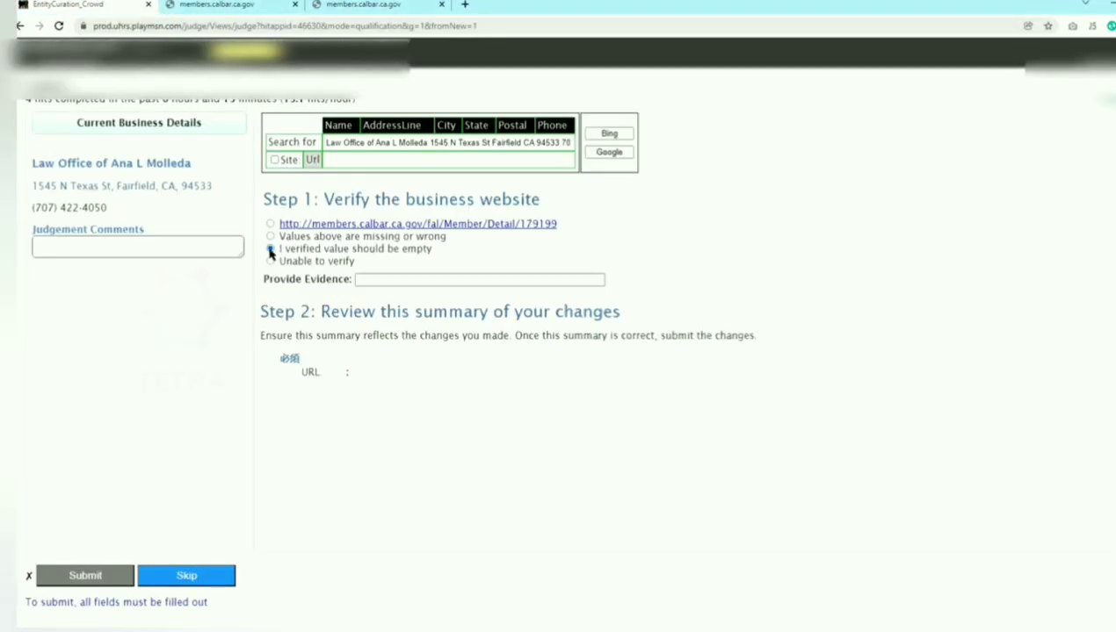
- Recheck both members.calbar.ca.gov pages, run the Google search for the law office and examine the results for an official website
click(229, 4)
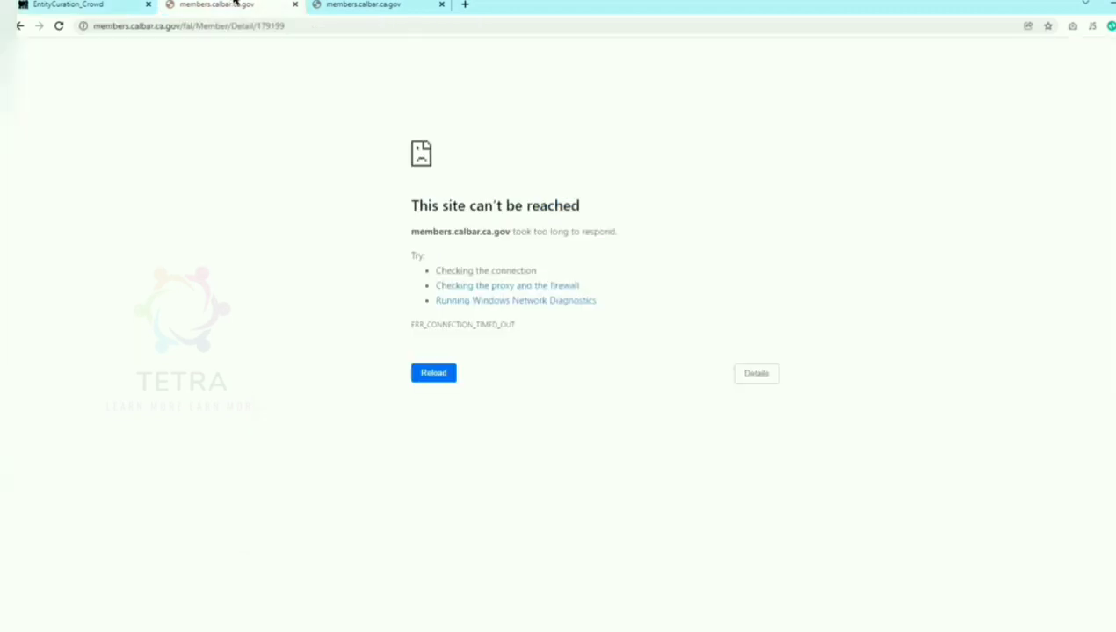
click(370, 3)
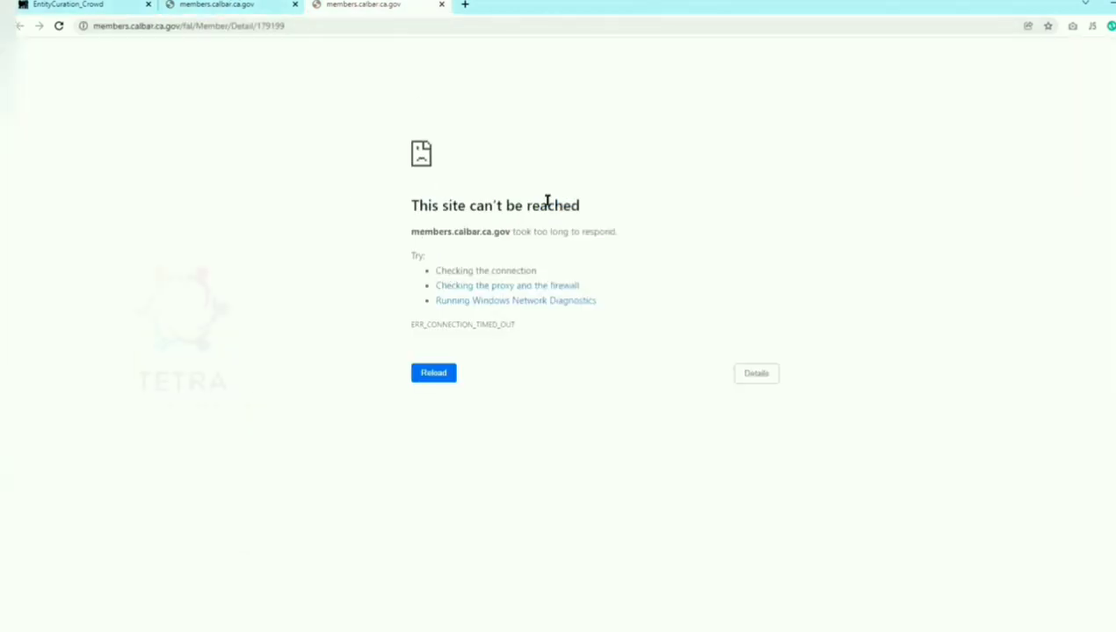
click(129, 3)
click(608, 151)
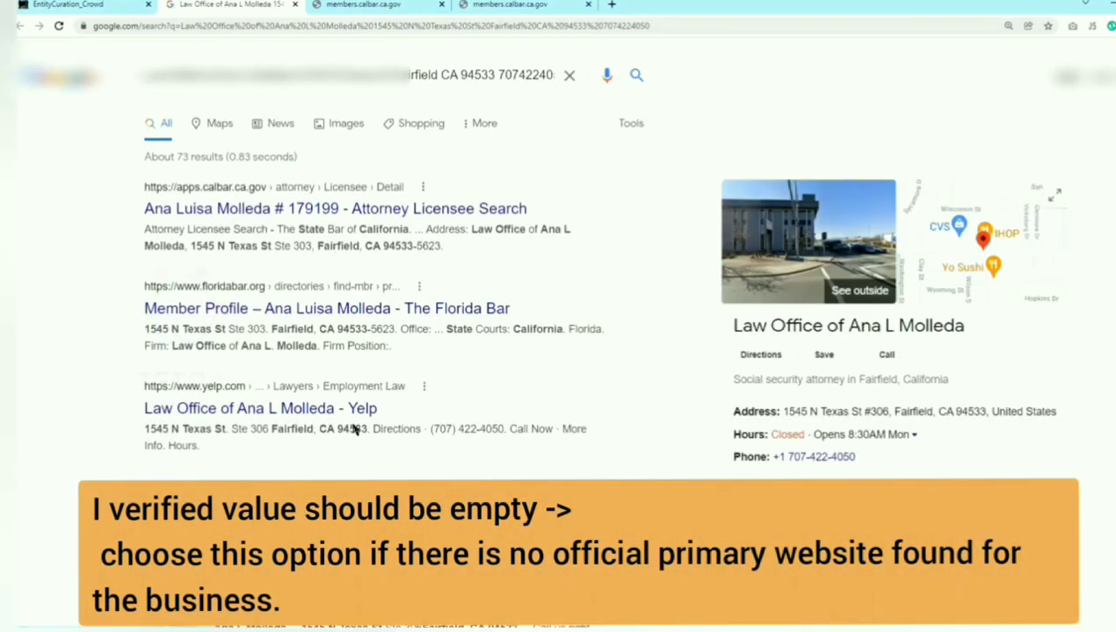
scroll(226, 448, down, 2)
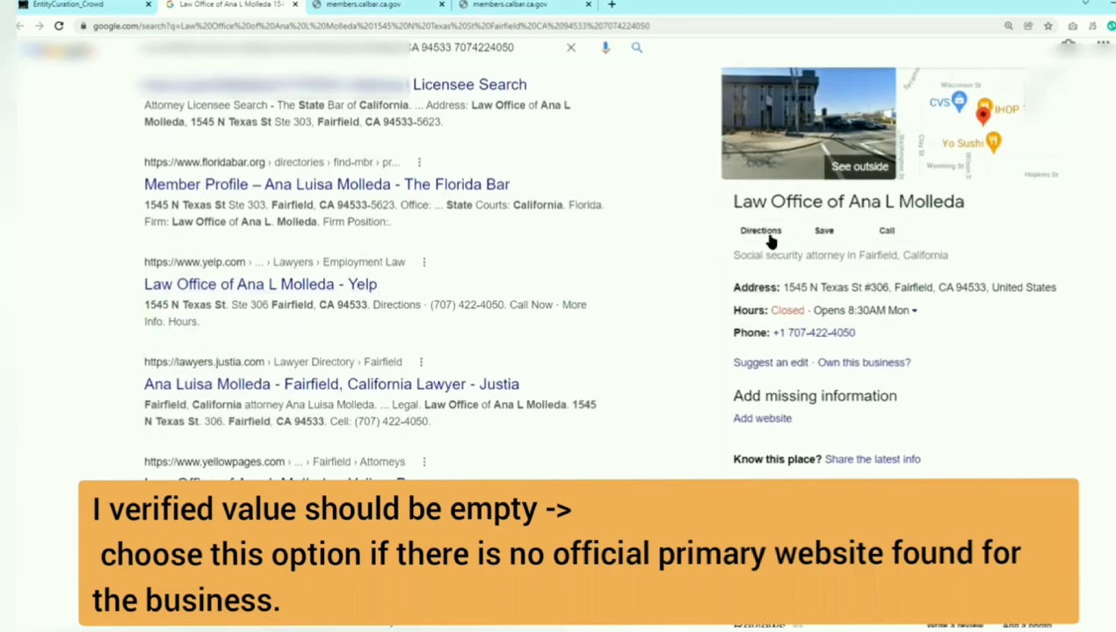
scroll(286, 393, down, 1)
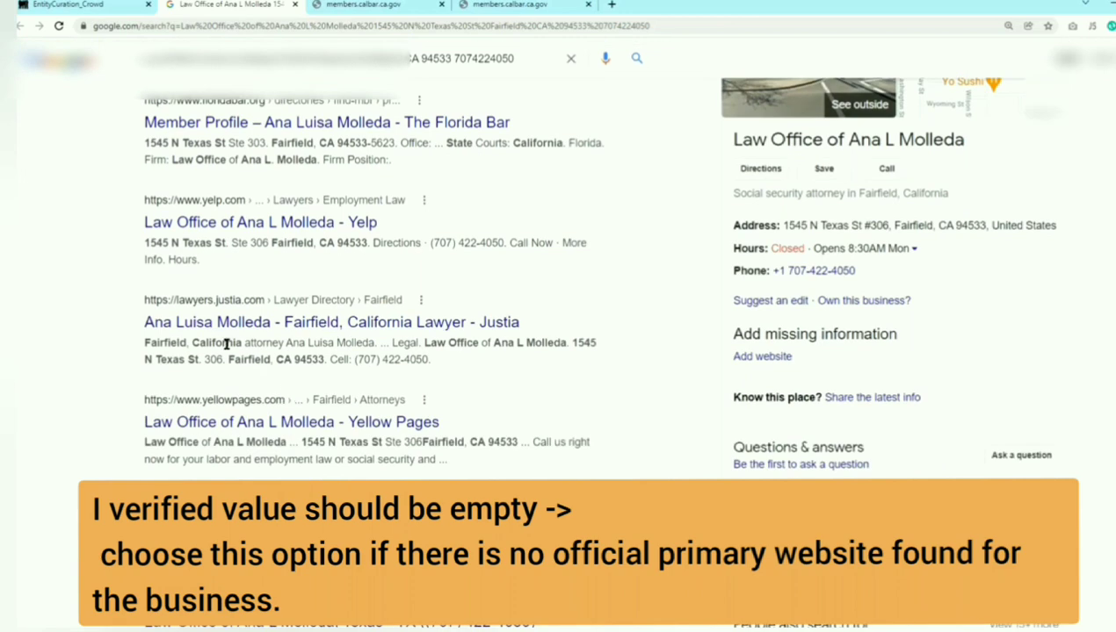
- Enter the law office's Google search URL as evidence for the empty website value, submit the judgment and close the feedback
scroll(226, 358, up, 2)
click(124, 5)
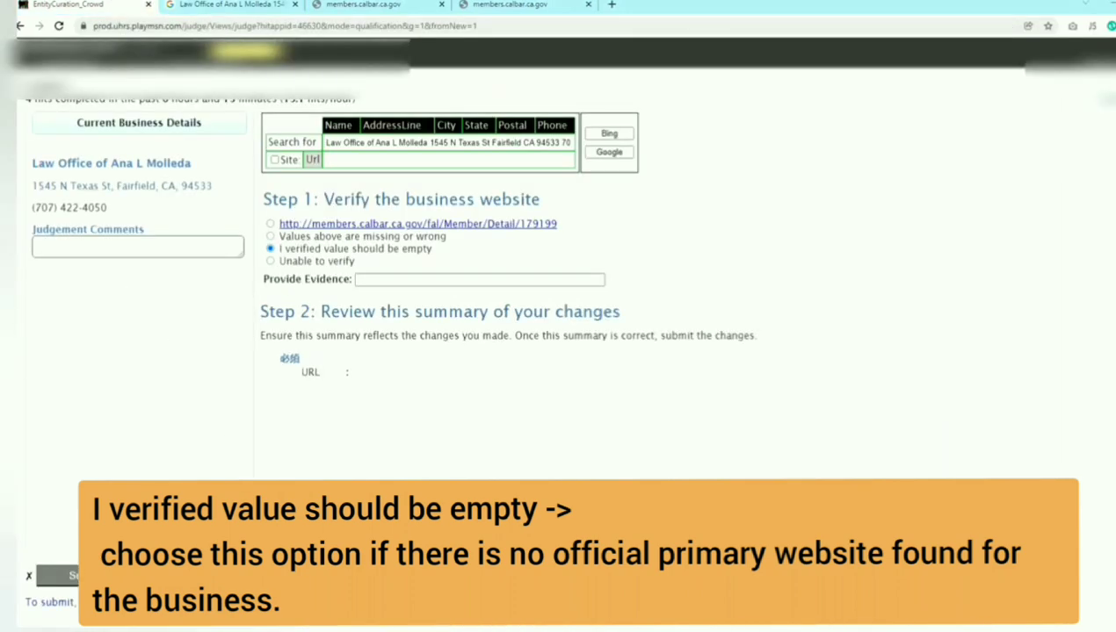
click(235, 4)
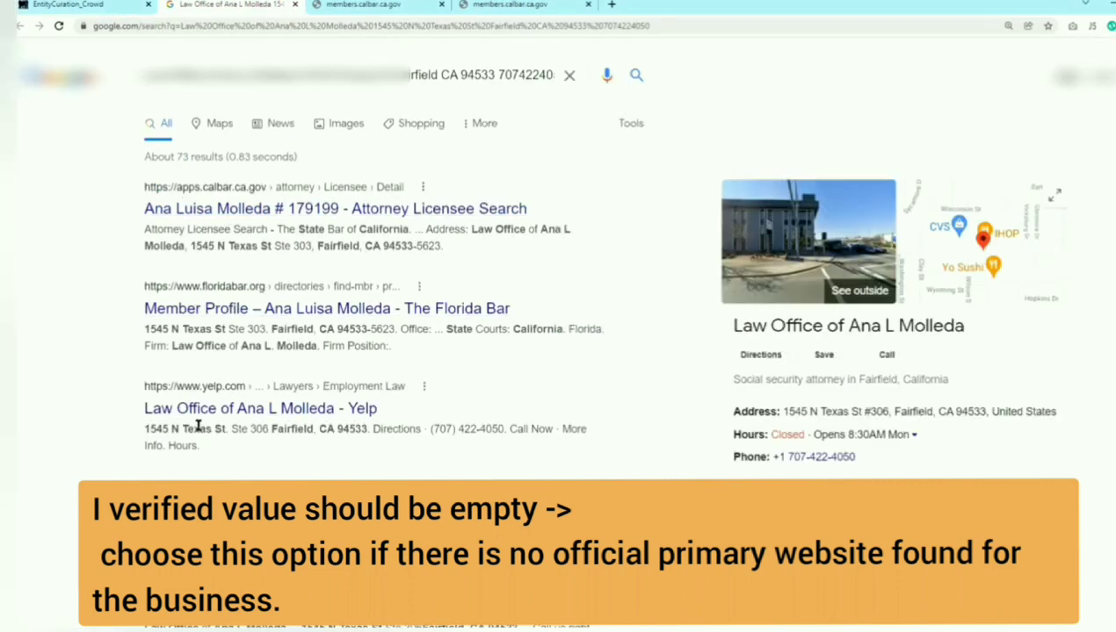
right_click(149, 27)
click(212, 99)
click(119, 6)
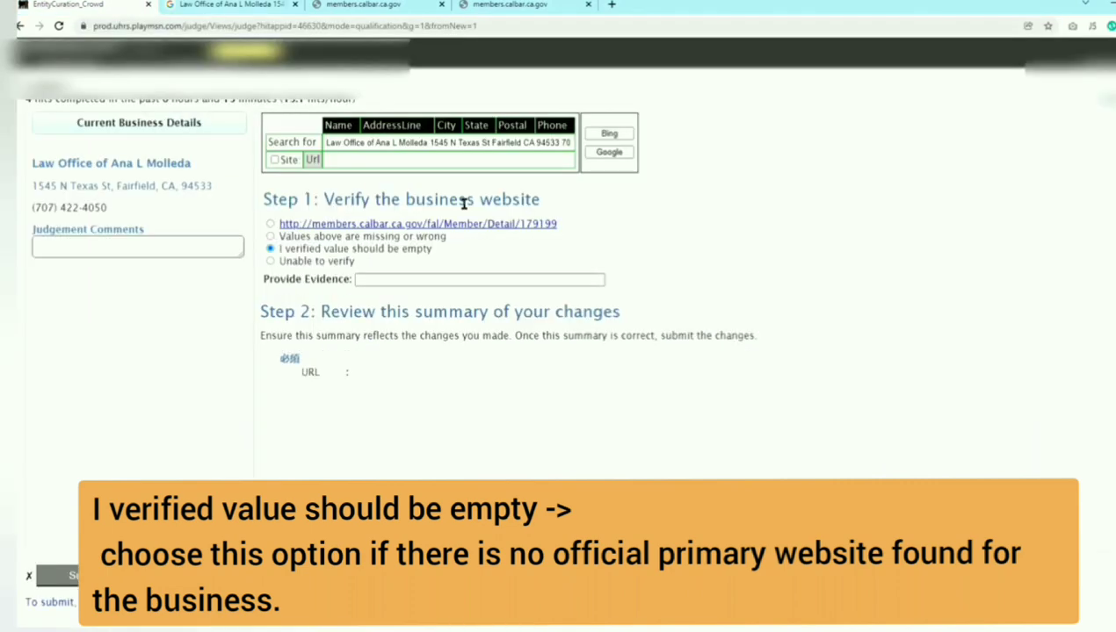
click(385, 279)
right_click(385, 279)
click(423, 382)
click(306, 450)
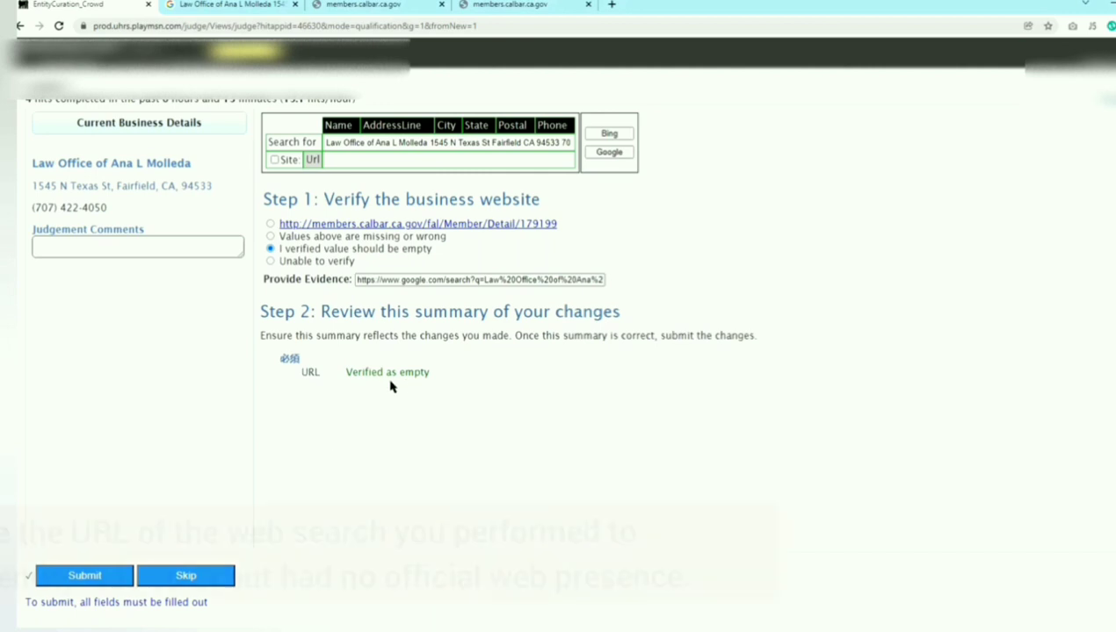
click(84, 575)
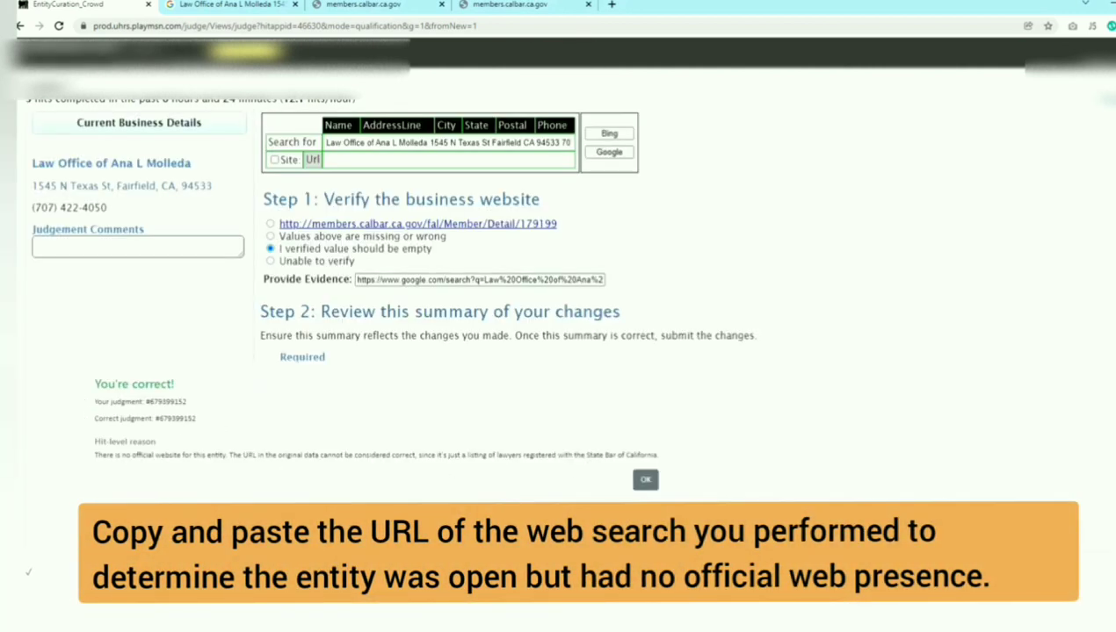
click(645, 479)
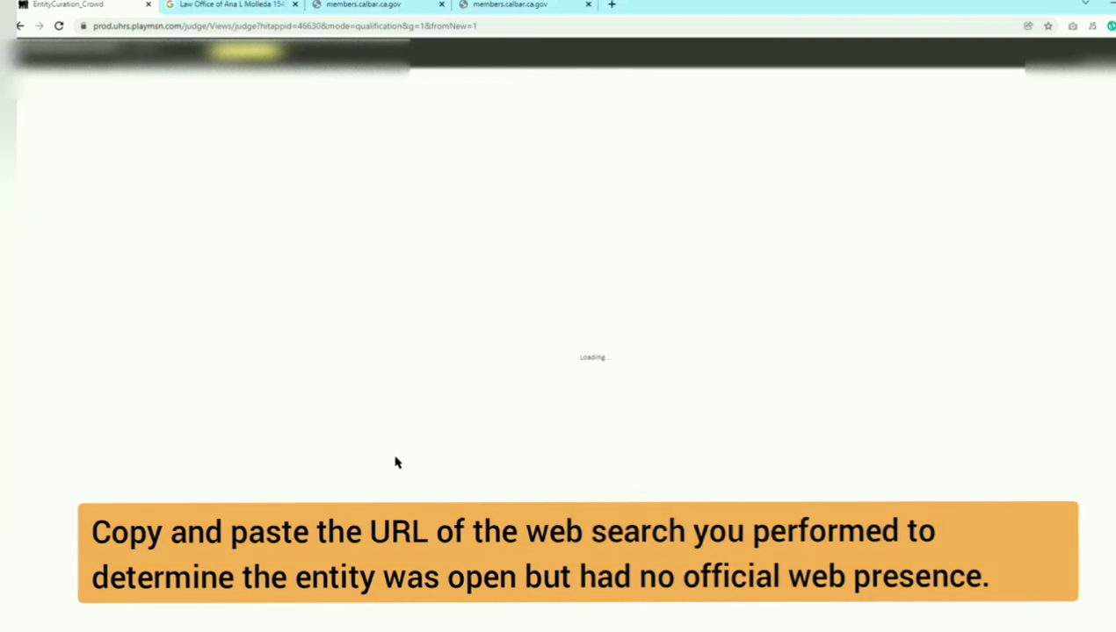
- Review Tidalink Technologies' business details and open the contact page of its suggested tidalink.com website
drag(32, 160, 137, 212)
click(336, 224)
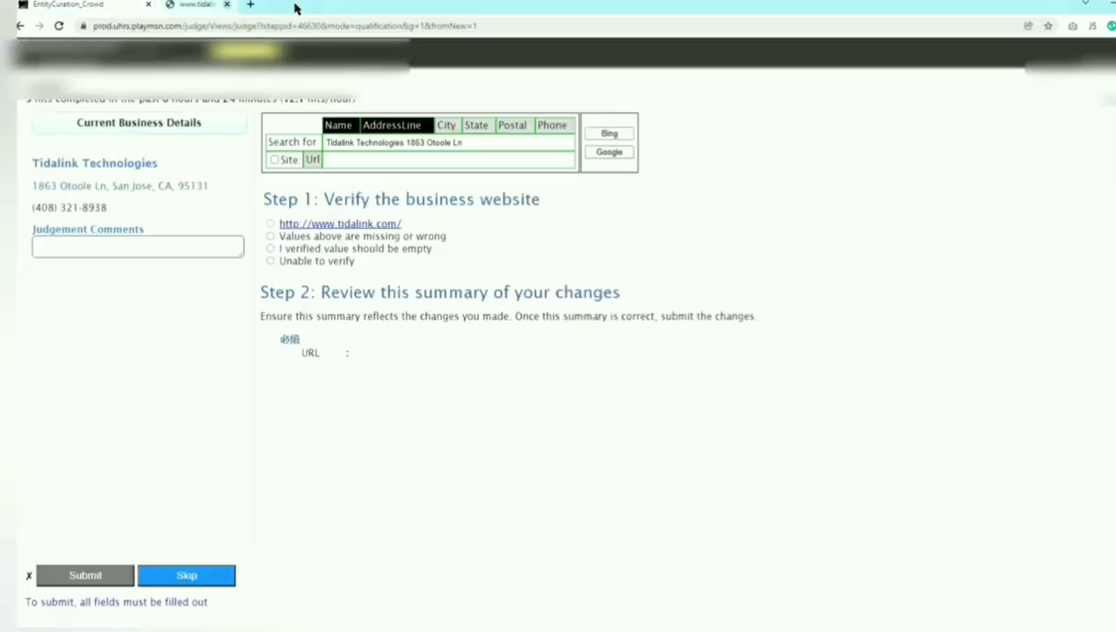
click(197, 4)
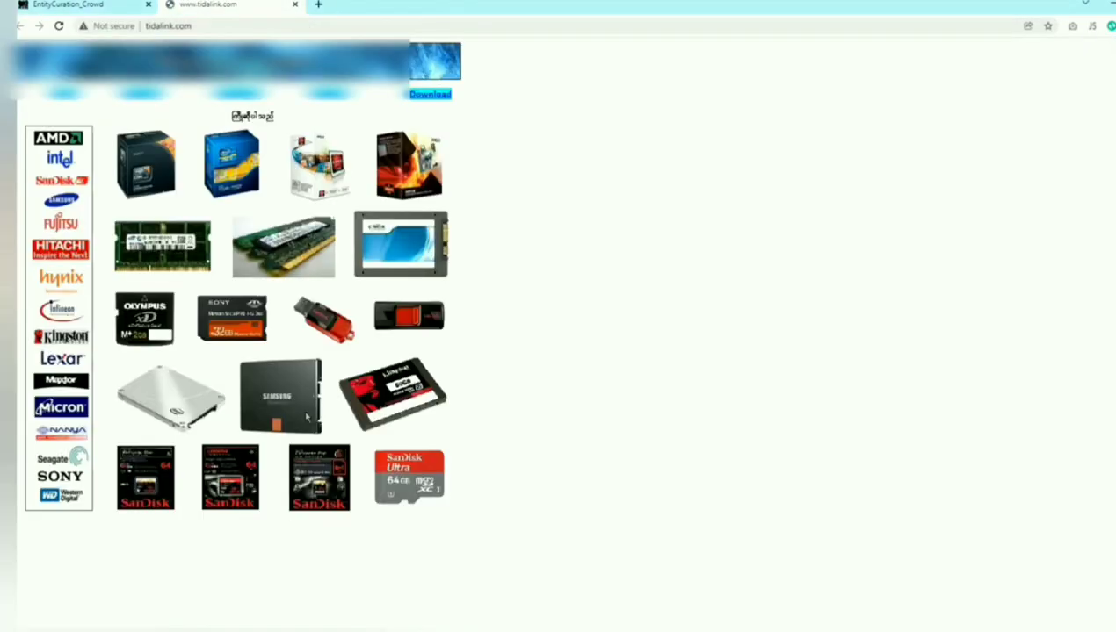
click(245, 95)
- Compare the name, address and phone on Tidalink's contact page with the current business details
click(60, 7)
drag(107, 207, 57, 207)
click(205, 4)
drag(260, 251, 172, 251)
click(74, 5)
click(224, 5)
drag(300, 235, 199, 235)
click(266, 322)
click(79, 6)
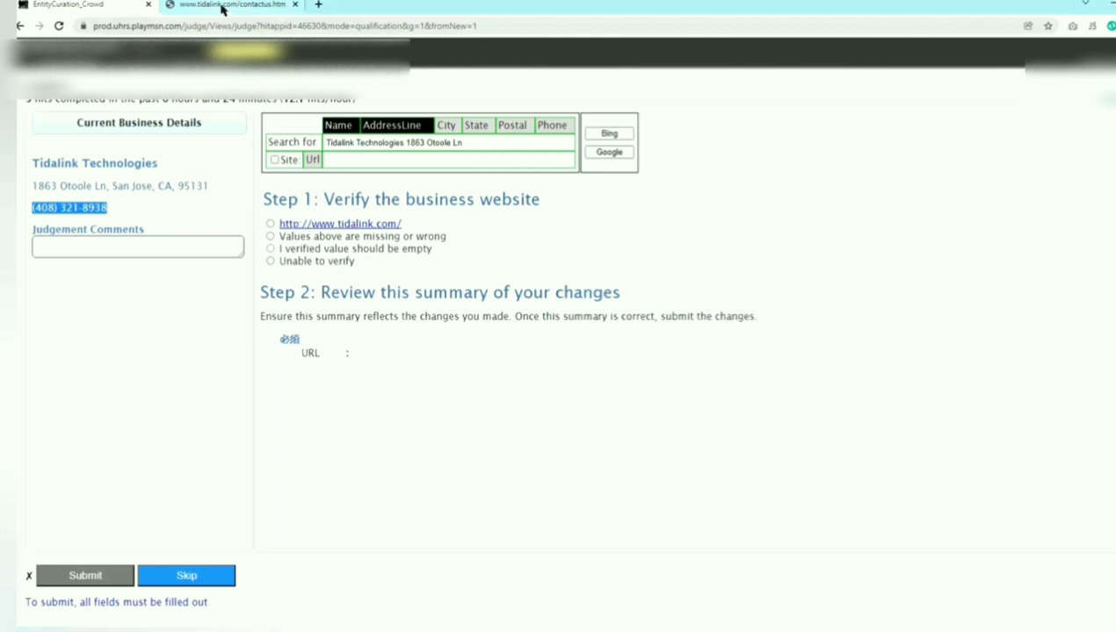
- Search Bing for Tidalink Technologies with City, State, Postal and Phone added, and open the listing's website
drag(447, 125, 514, 128)
click(552, 125)
click(609, 133)
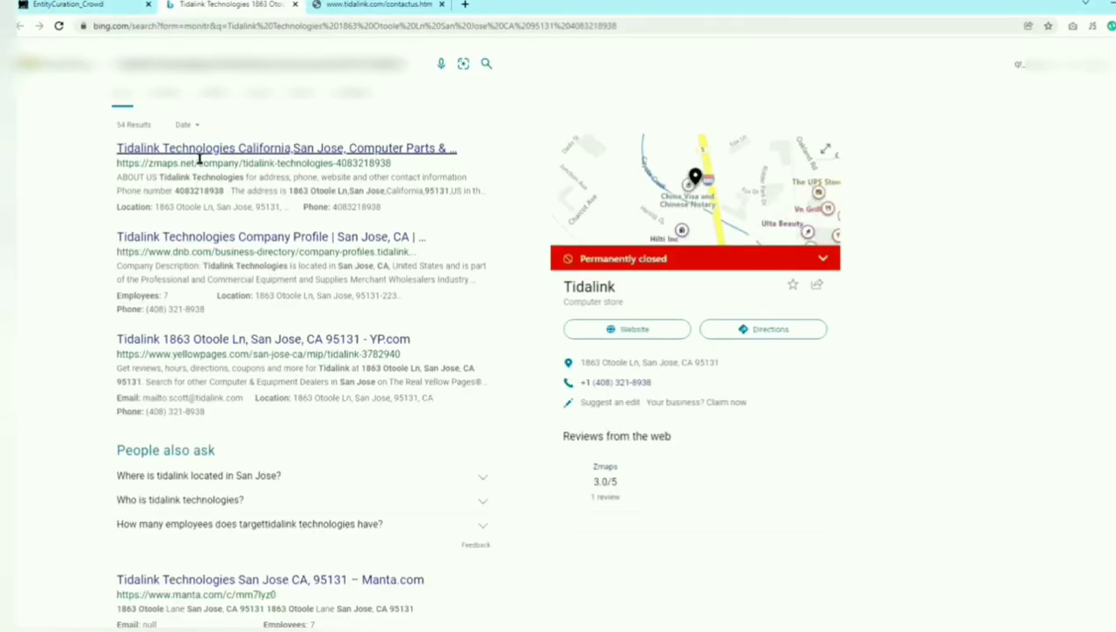
click(635, 331)
- Copy the URL of the Bing listing's website and paste it into Judgement Comments to compare it with the suggested URL
click(176, 25)
right_click(194, 28)
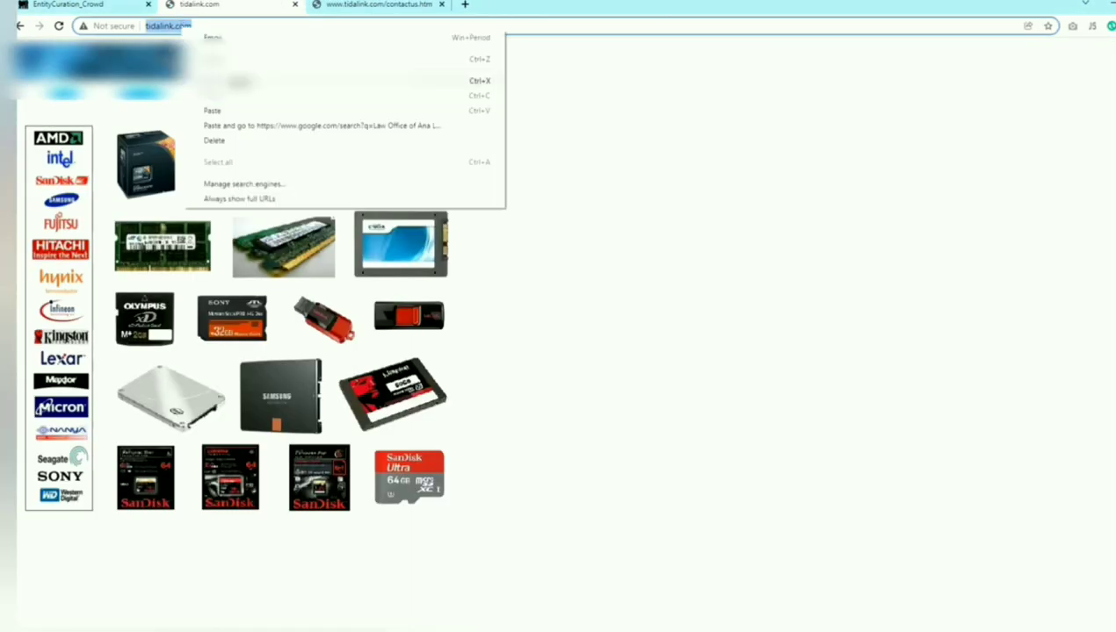
click(212, 77)
click(74, 5)
right_click(179, 249)
click(224, 349)
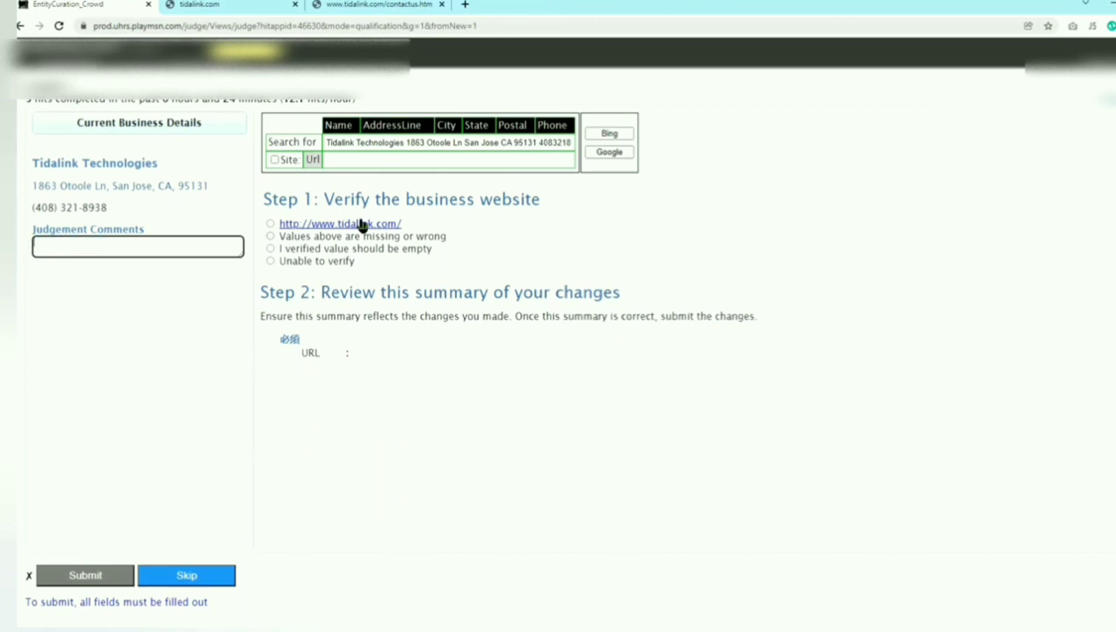
click(270, 224)
click(224, 5)
click(74, 5)
right_click(412, 280)
click(429, 387)
click(92, 575)
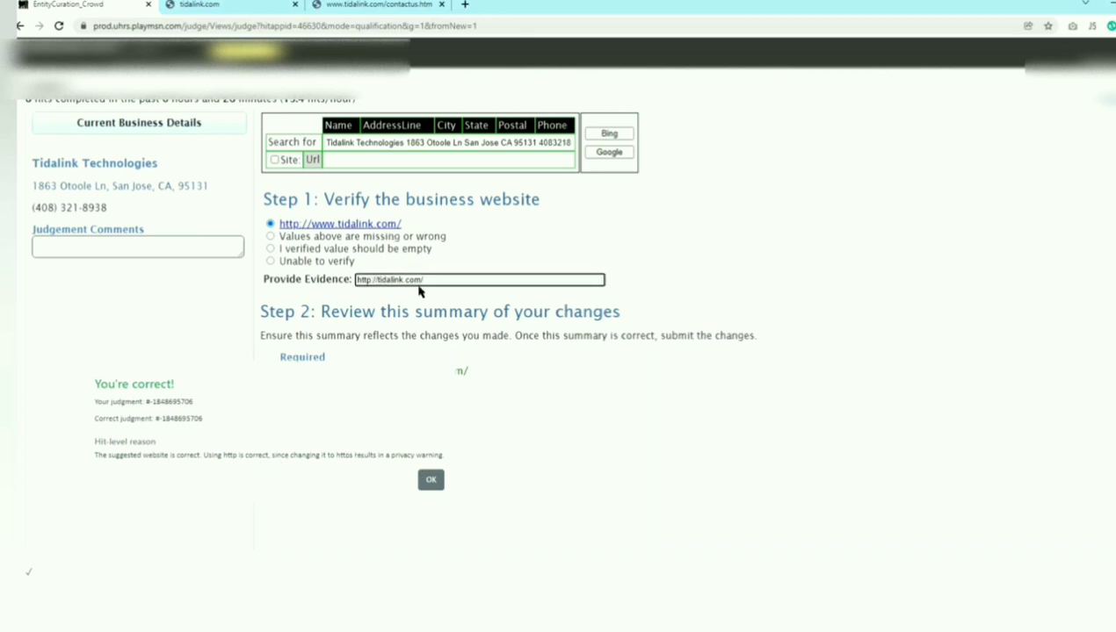
text(s)
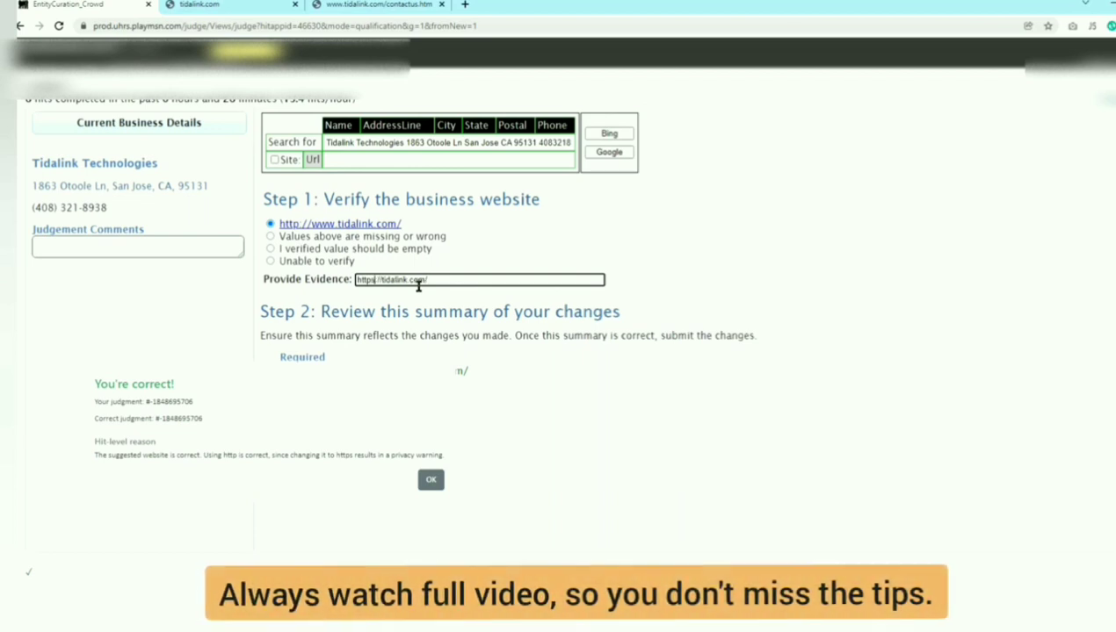
right_click(425, 281)
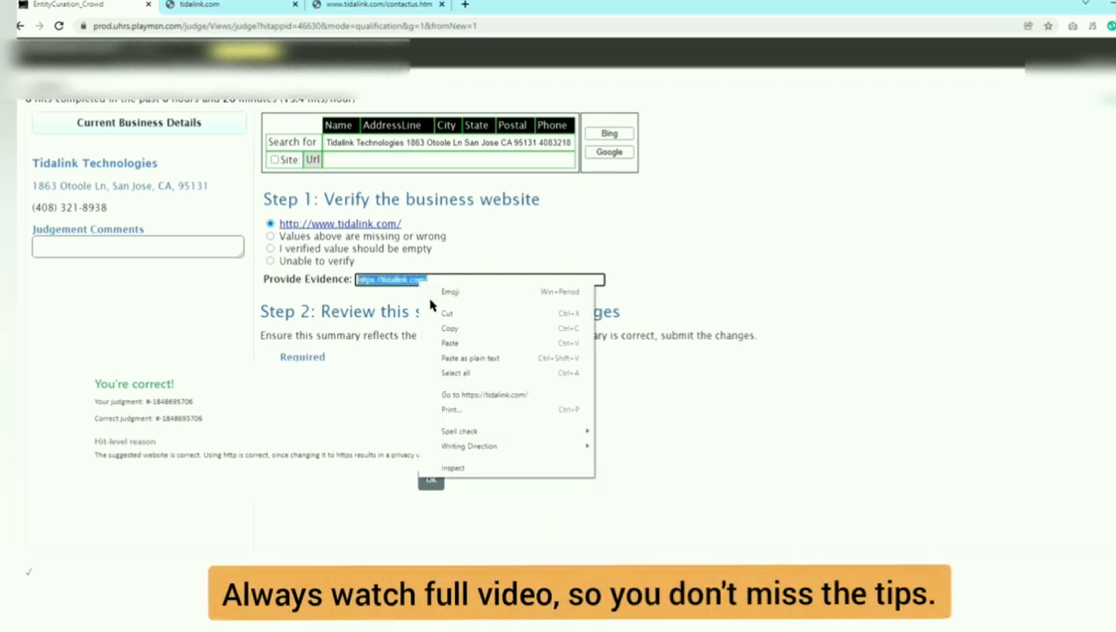
click(474, 395)
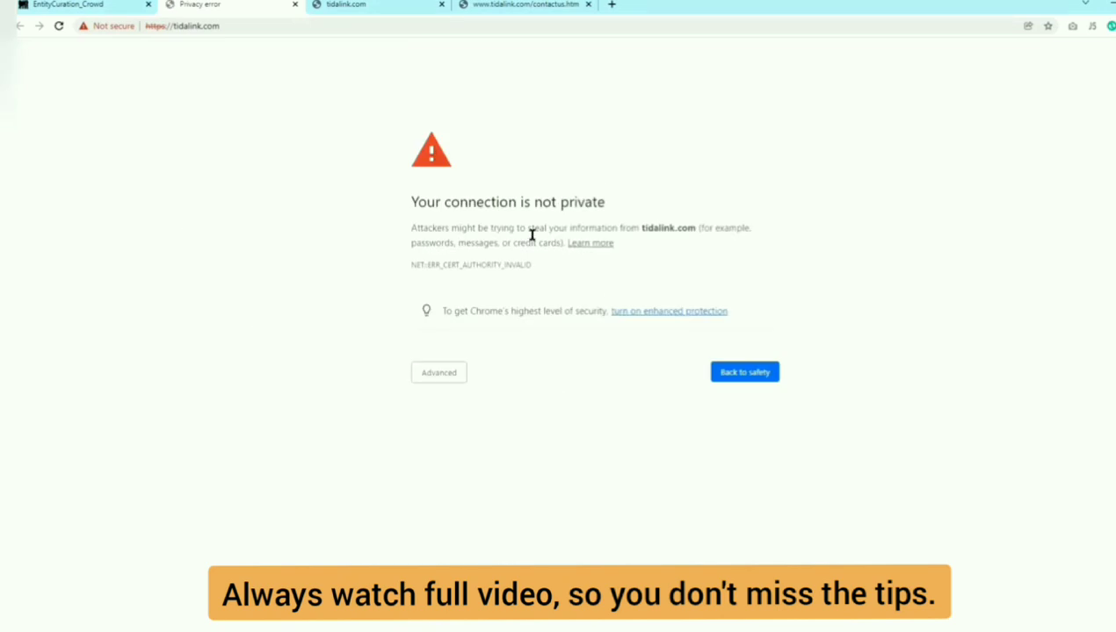
click(295, 6)
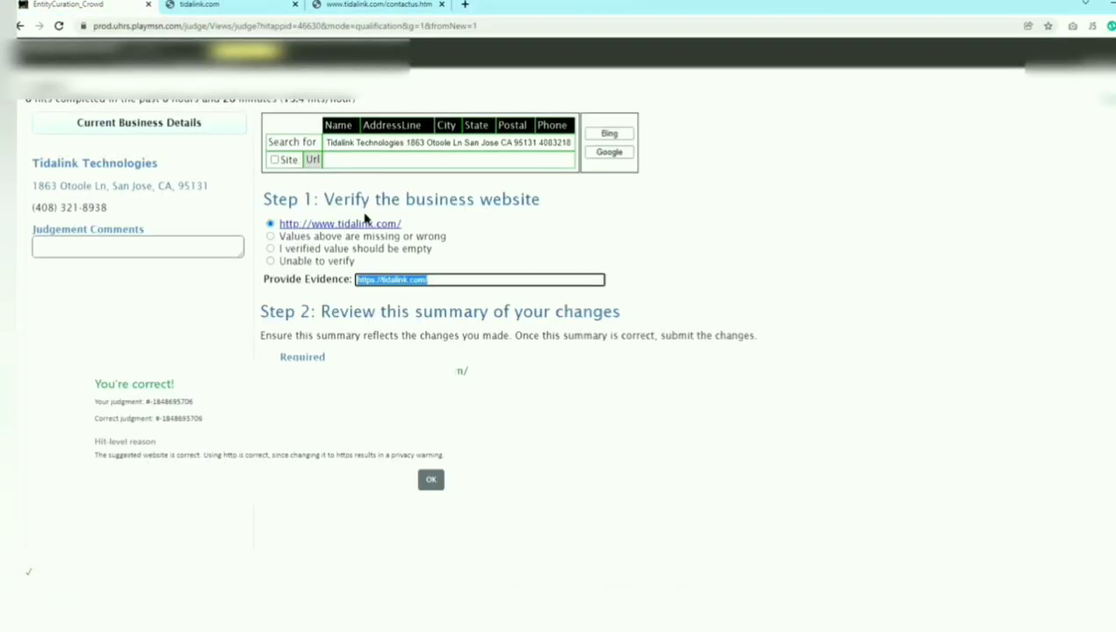
- Close the feedback, check The Aesthetic Center through Bing and its listing's website, and choose "I verified value should be empty"
click(431, 480)
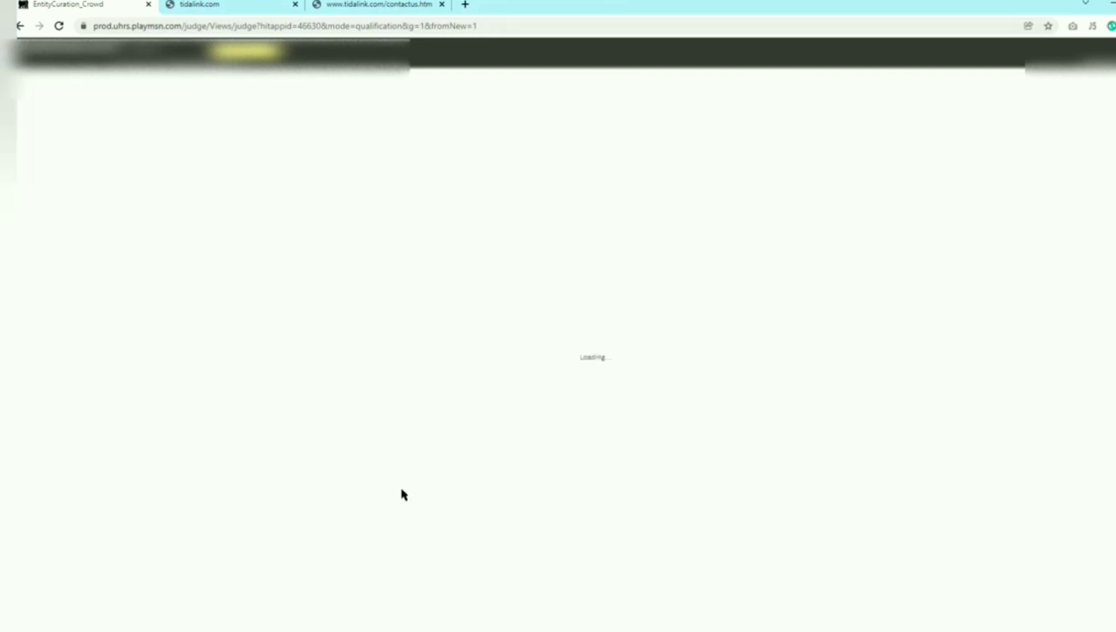
click(441, 4)
click(79, 4)
click(609, 132)
scroll(166, 277, down, 5)
scroll(346, 534, up, 5)
click(627, 329)
click(20, 27)
click(79, 4)
click(423, 247)
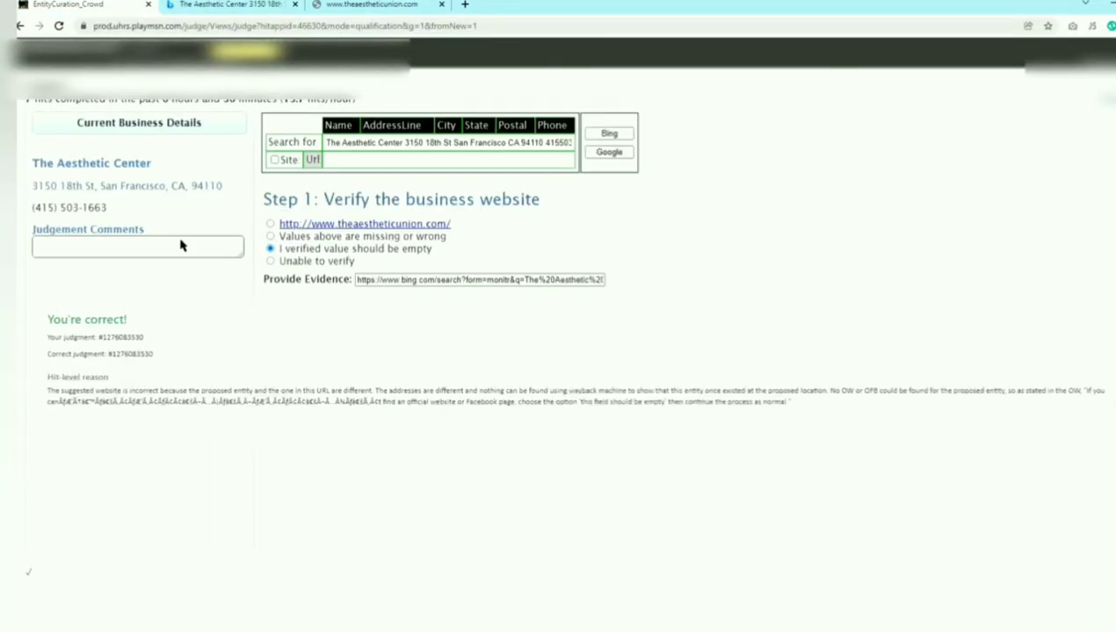
- Review Mariposa County Land Fill's name, open its suggested mariposacounty.org website and close the previous business's tabs
triple_click(115, 164)
click(358, 224)
click(317, 5)
click(296, 4)
click(79, 5)
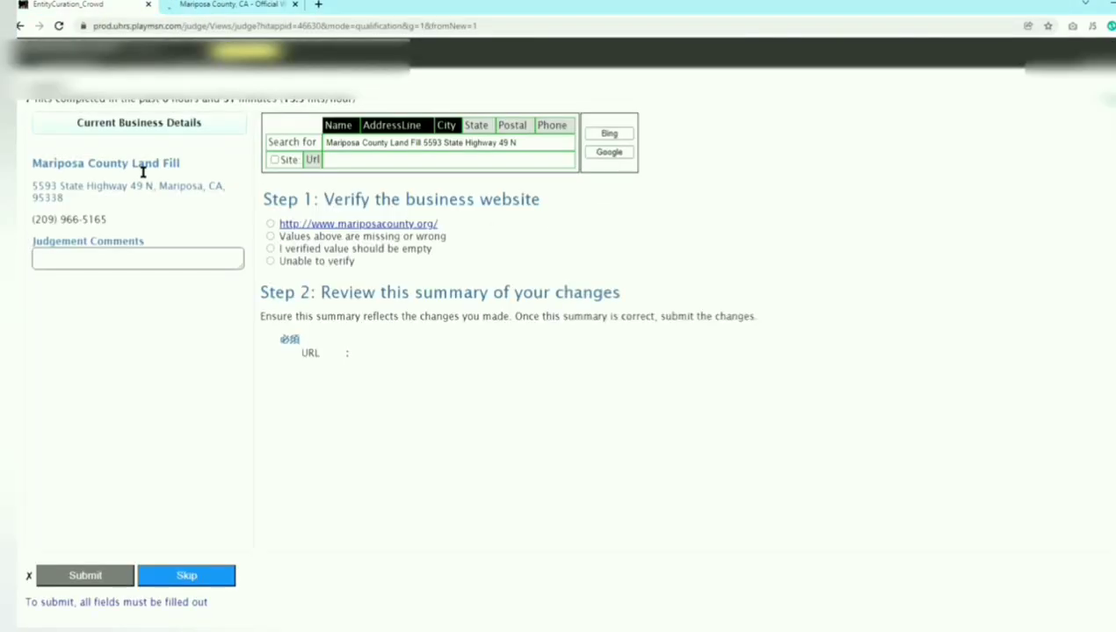
- Examine Mariposa County's Staff Directory for the landfill's address and phone, comparing it with the business details
click(228, 5)
scroll(804, 229, down, 10)
click(436, 381)
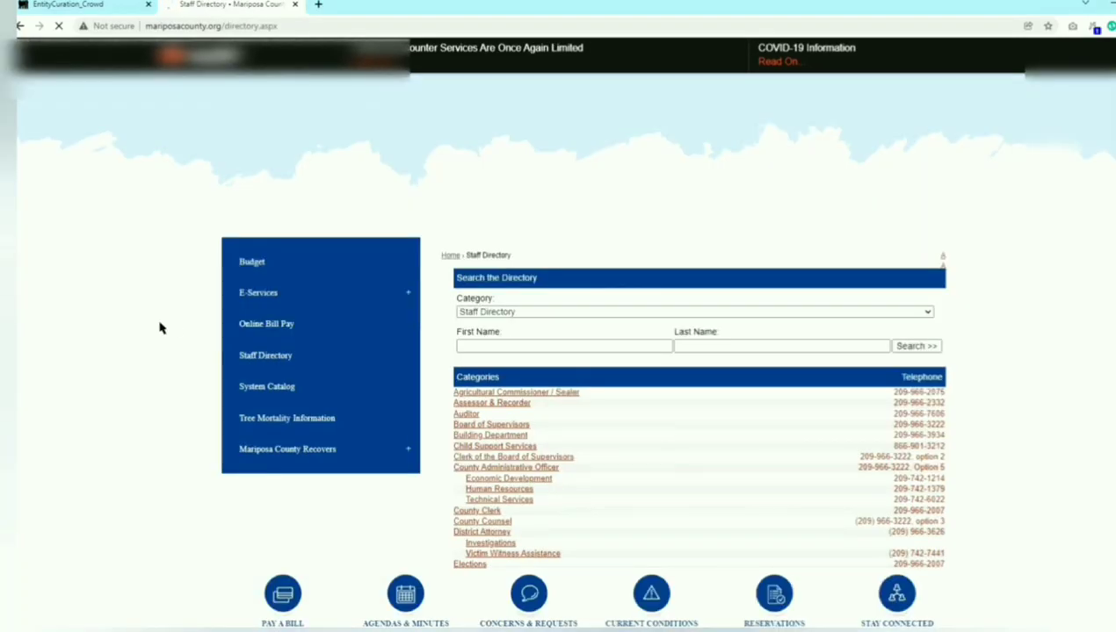
scroll(159, 328, down, 10)
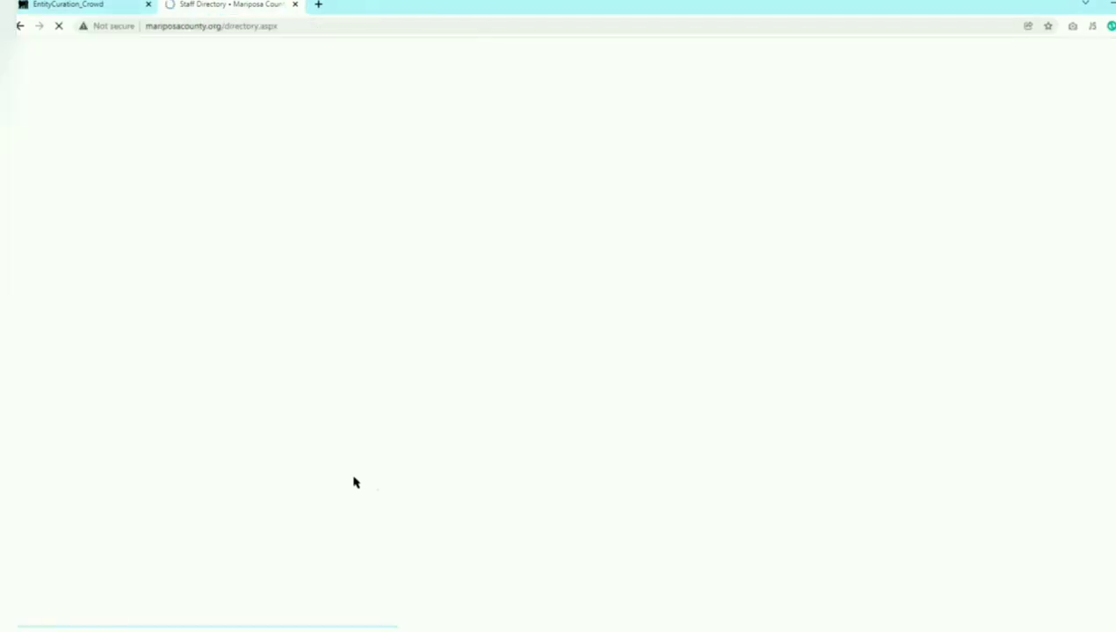
drag(407, 343, 494, 369)
click(492, 372)
click(83, 6)
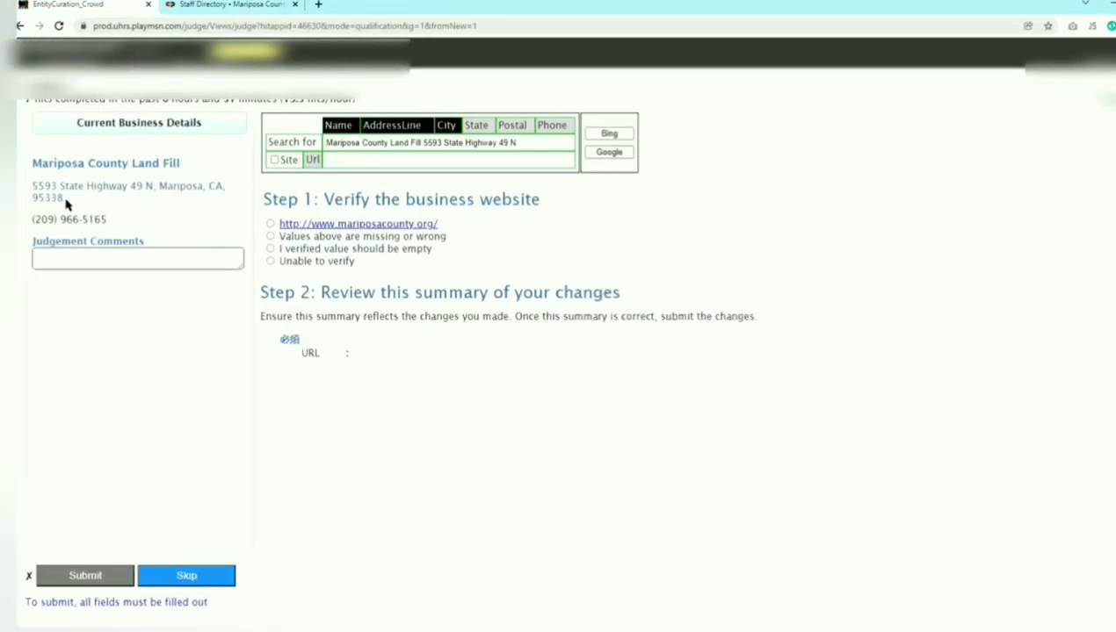
click(201, 4)
scroll(527, 395, up, 15)
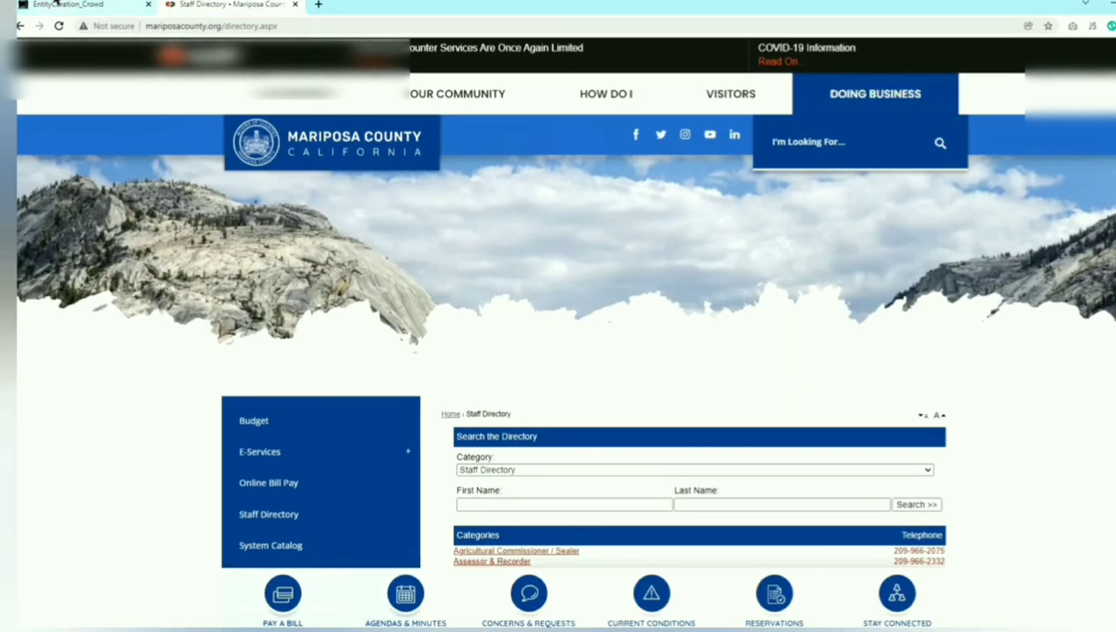
click(58, 5)
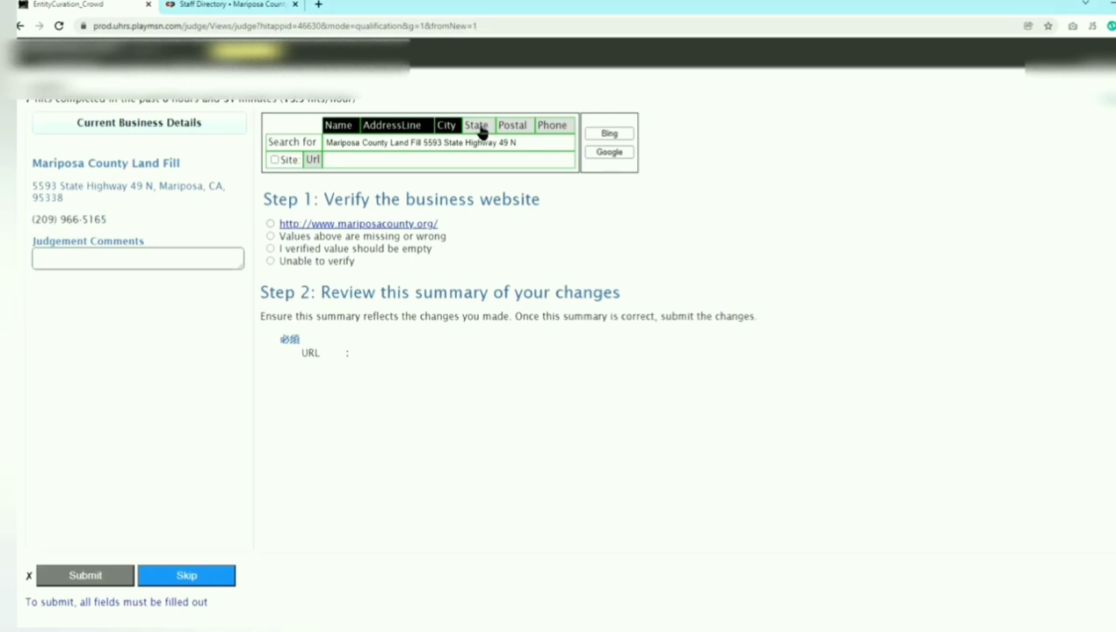
- Search Bing for the landfill with State, Postal and Phone added, open the county's Solid Waste & Recycling page and examine its contact details
click(482, 125)
click(510, 126)
click(550, 125)
click(608, 134)
click(71, 4)
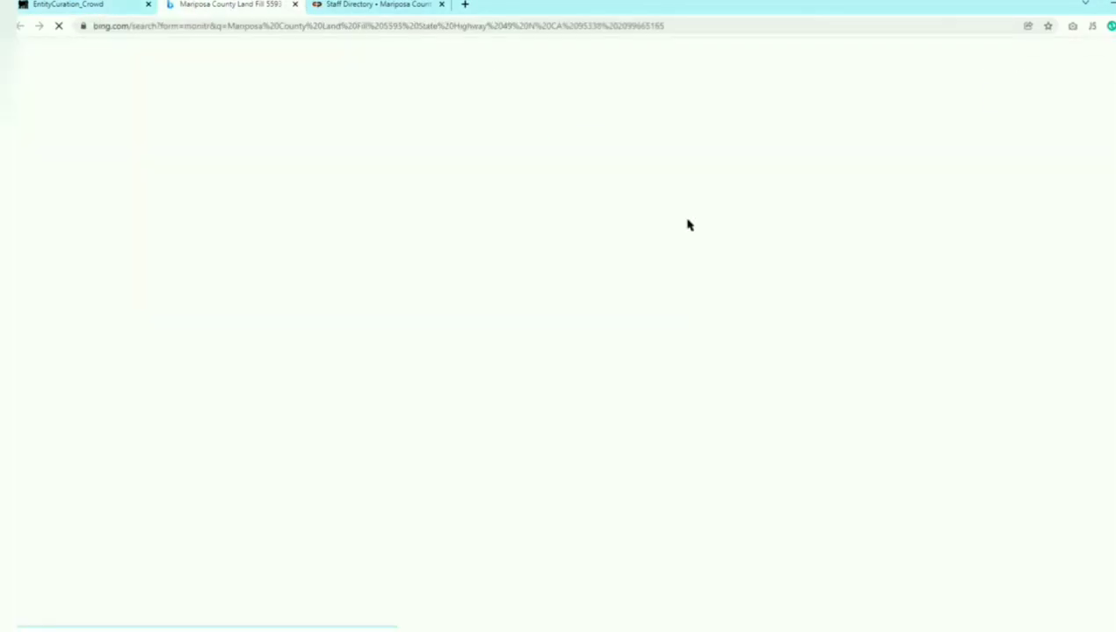
click(587, 296)
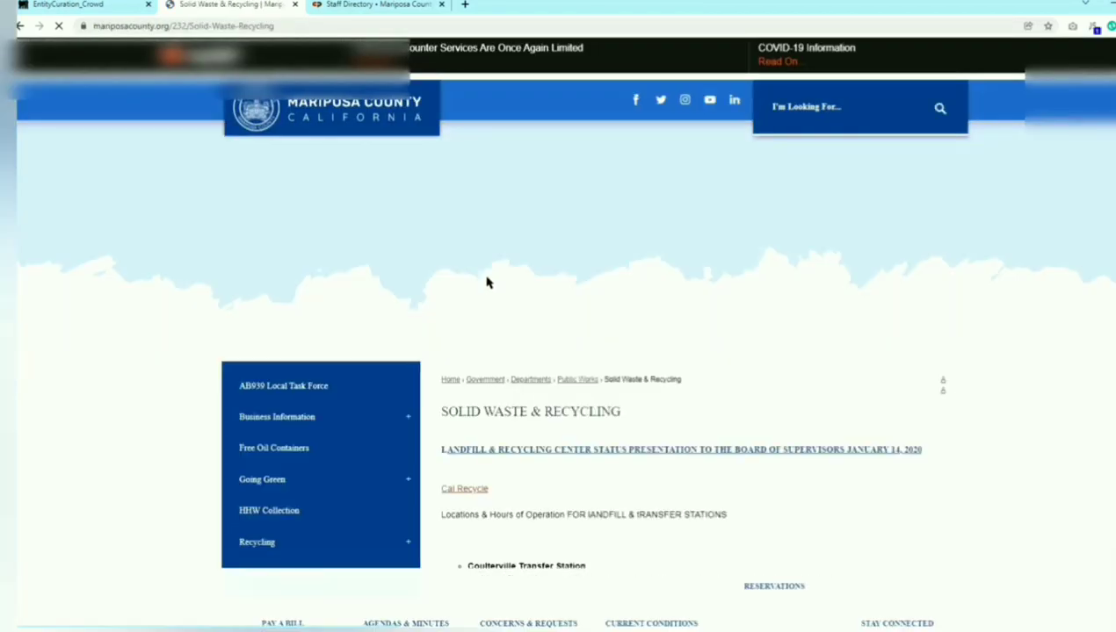
scroll(642, 381, down, 4)
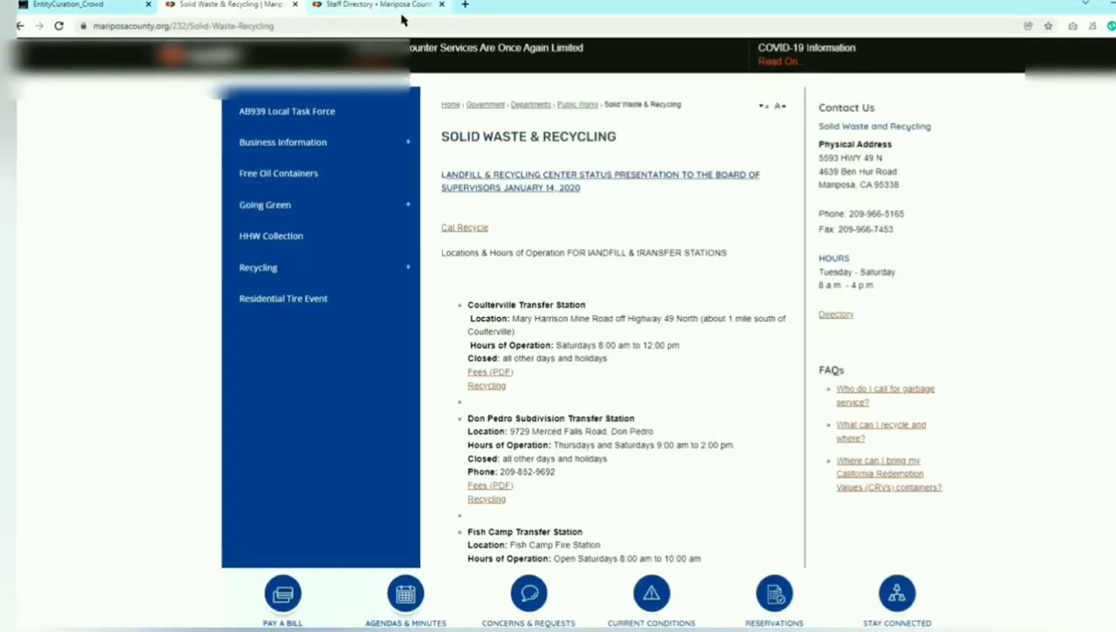
click(171, 26)
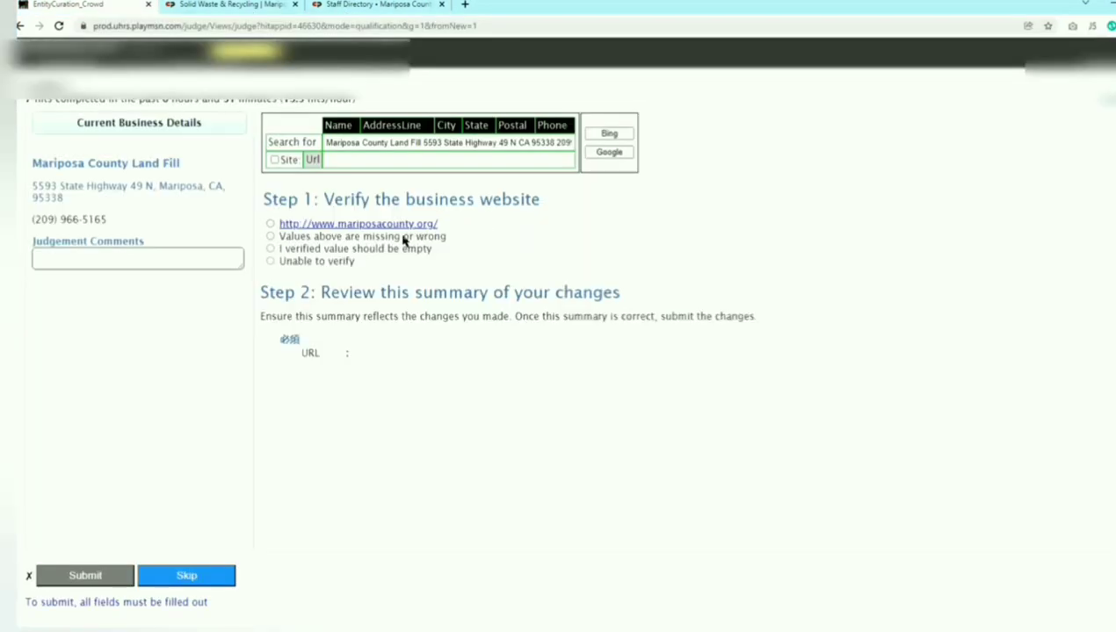
click(270, 238)
key(ctrl+v)
right_click(366, 293)
click(431, 391)
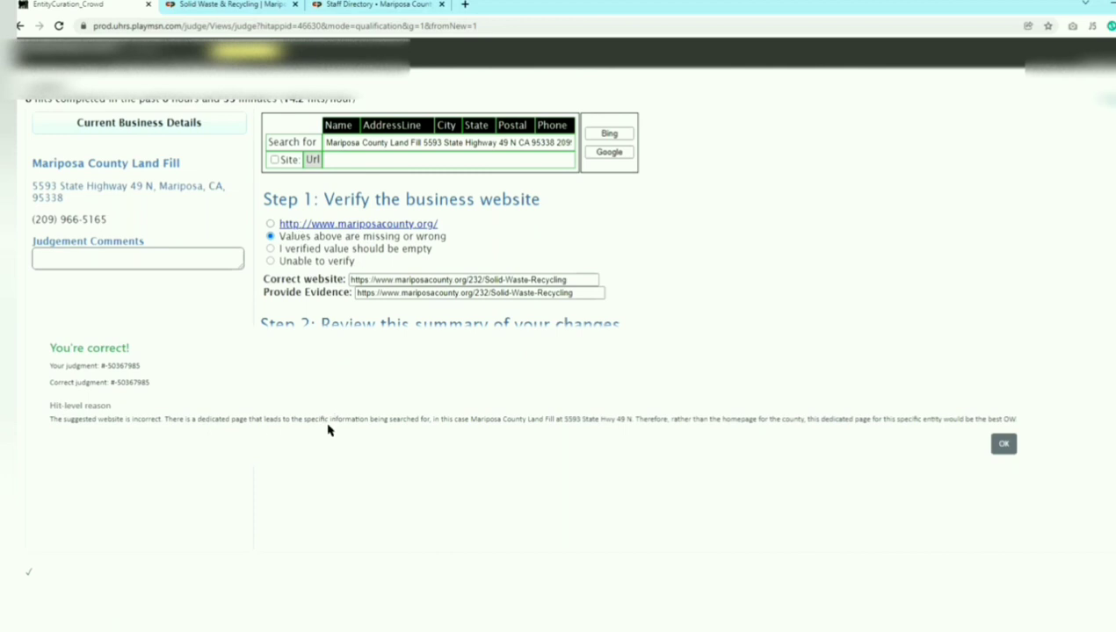
click(1003, 444)
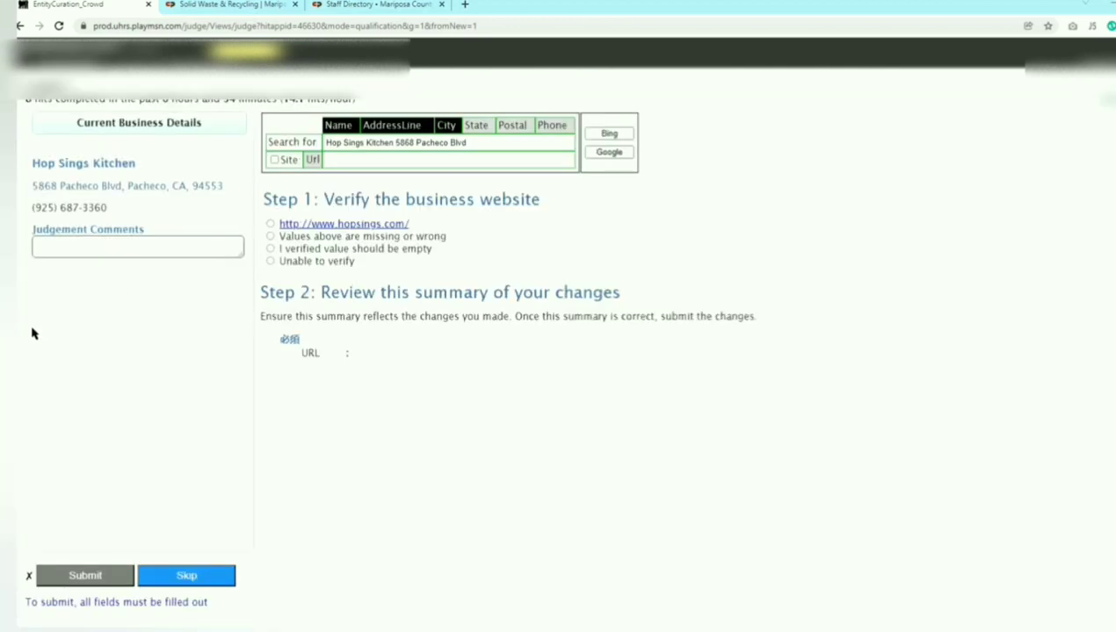
- Open Hop Sings Kitchen's suggested hopsings.com website and close the Mariposa County tabs
click(367, 225)
click(442, 4)
click(442, 5)
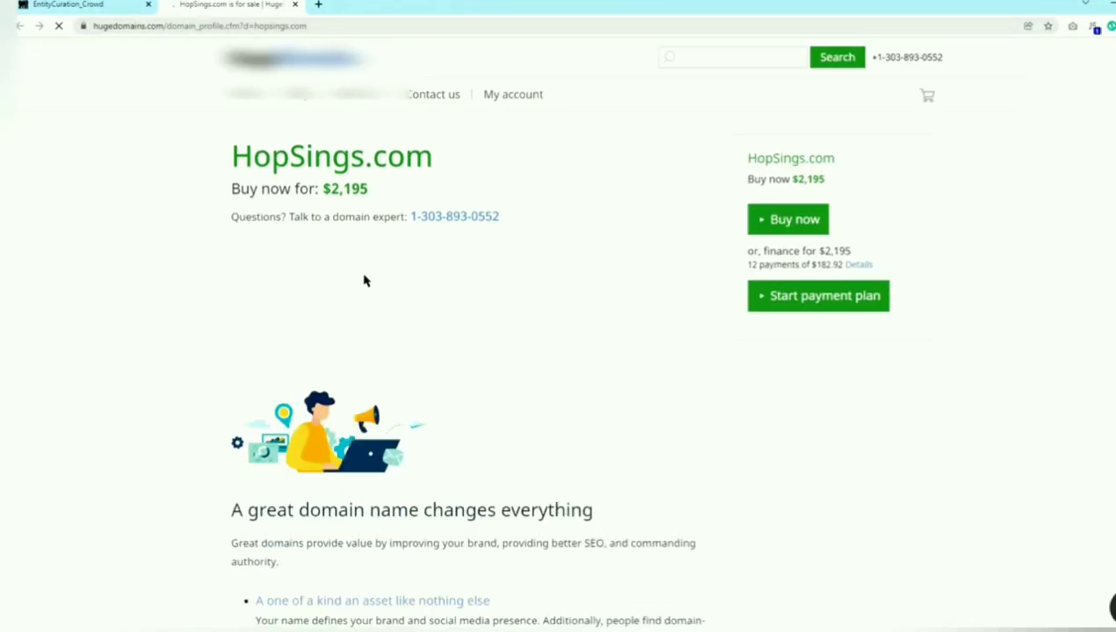
- Search Bing for Hop Sings Kitchen with State, Postal and Phone added, and examine the results for an official website
click(75, 4)
click(475, 125)
click(512, 124)
click(551, 124)
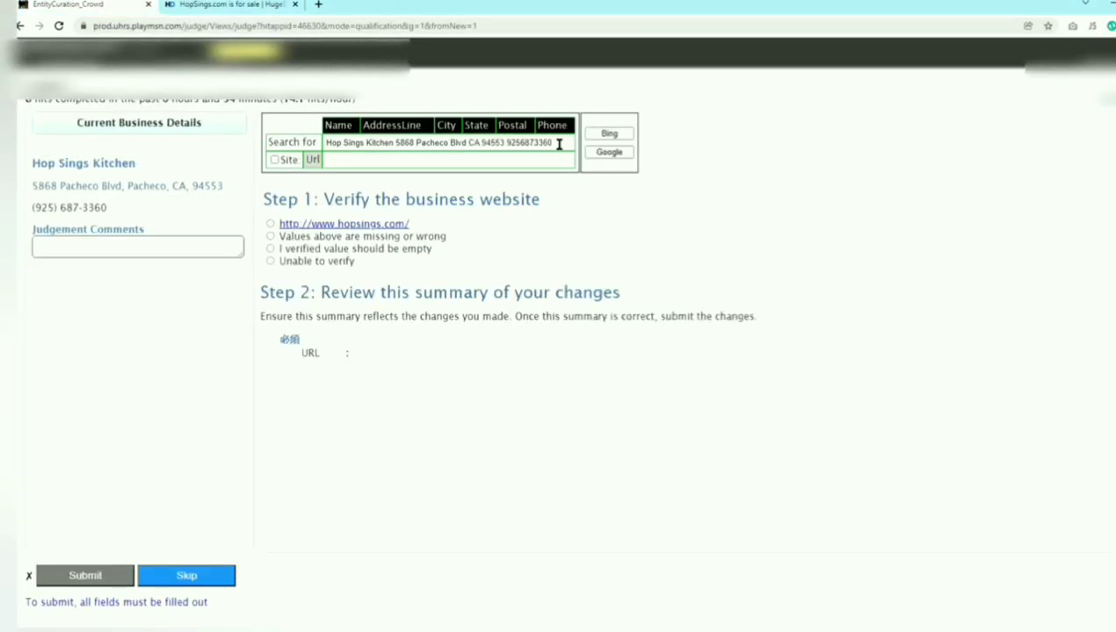
click(610, 133)
scroll(216, 520, down, 3)
scroll(215, 523, up, 3)
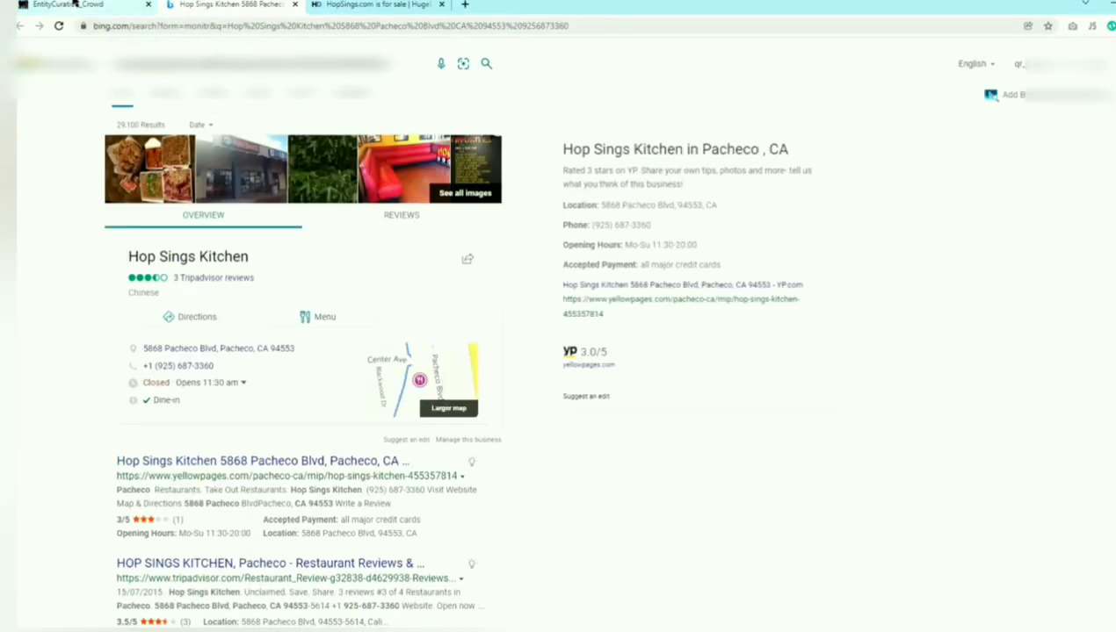
- Choose "I verified value should be empty" for Hop Sings Kitchen, provide the Bing search URL as evidence and submit the judgment
click(75, 4)
click(396, 250)
click(230, 4)
right_click(211, 27)
click(265, 90)
click(87, 5)
click(417, 278)
key(ctrl+v)
click(85, 575)
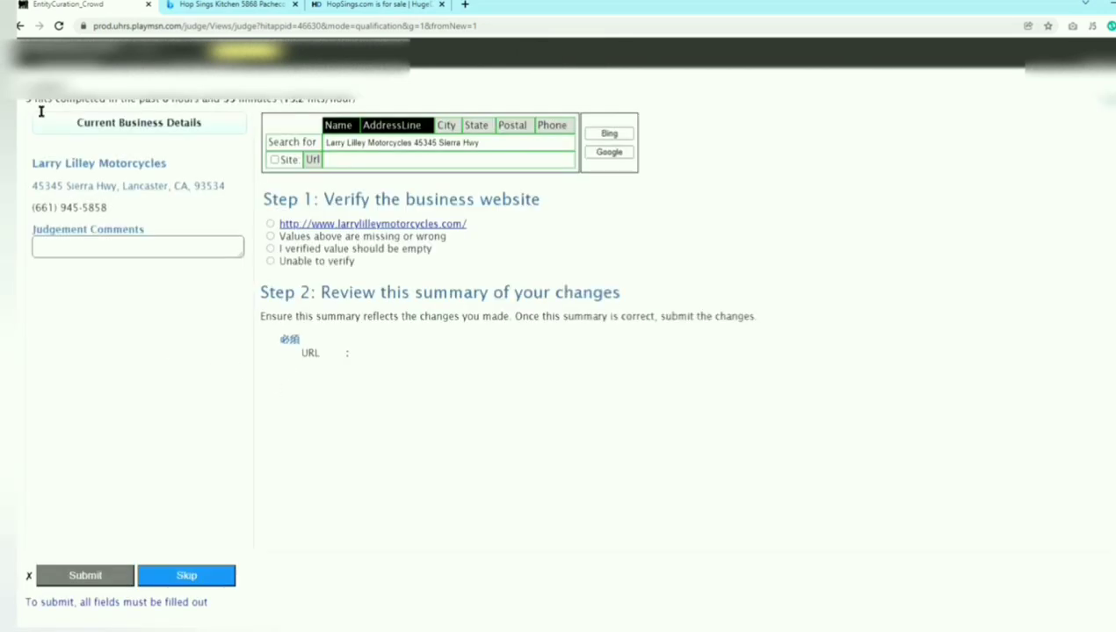
- Open the suggested website for Larry Lilley Motorcycles and close the Hop Sings Kitchen tabs
right_click(381, 225)
click(296, 5)
click(296, 5)
right_click(387, 225)
click(421, 234)
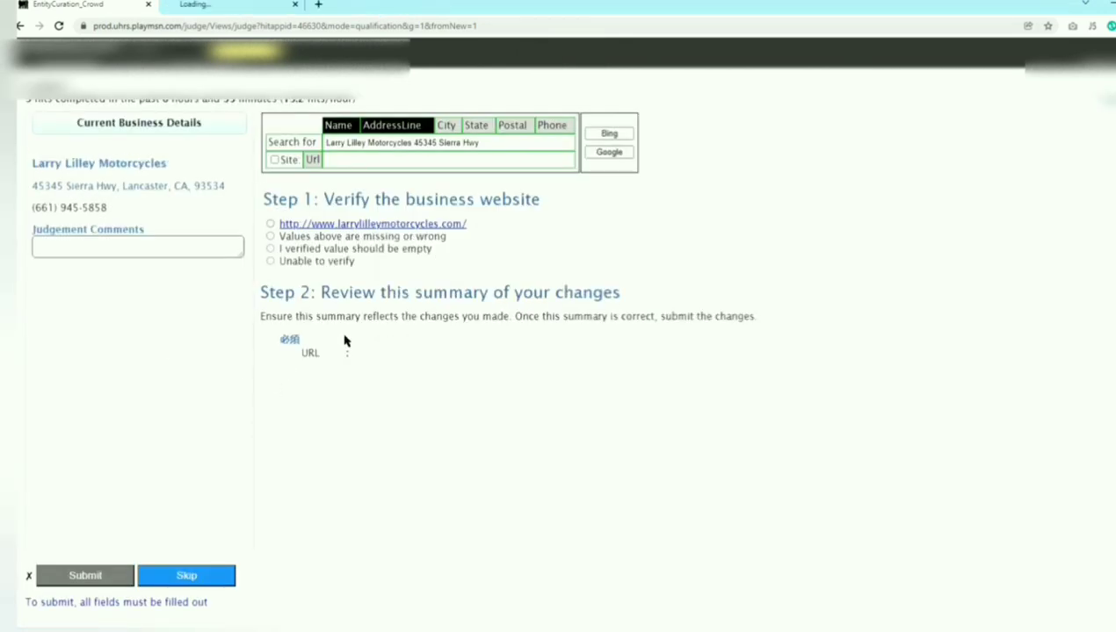
click(230, 5)
click(86, 5)
- Search Bing for Larry Lilley Motorcycles with City, State, Postal and Phone added, and check the listing's website link
click(446, 126)
click(476, 126)
click(512, 126)
click(552, 125)
click(609, 134)
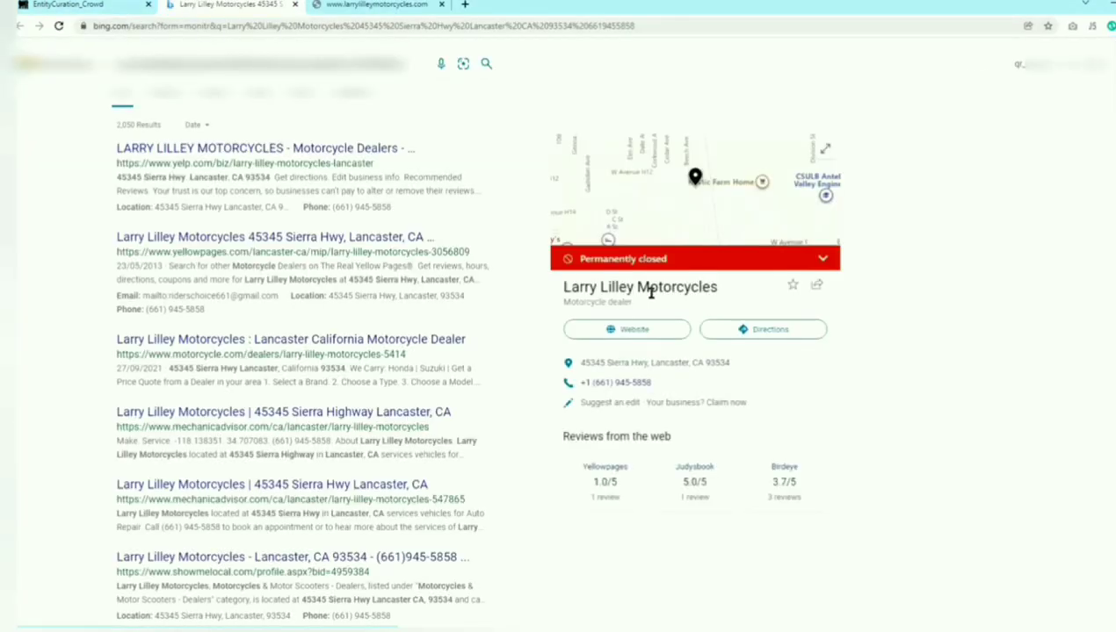
click(634, 331)
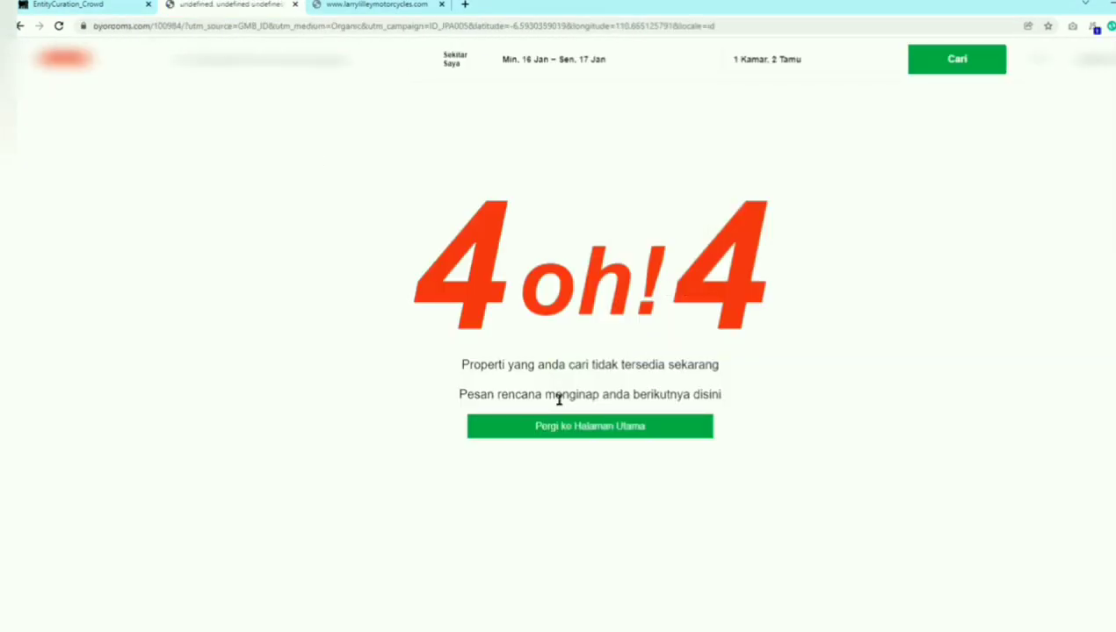
key(alt+Left)
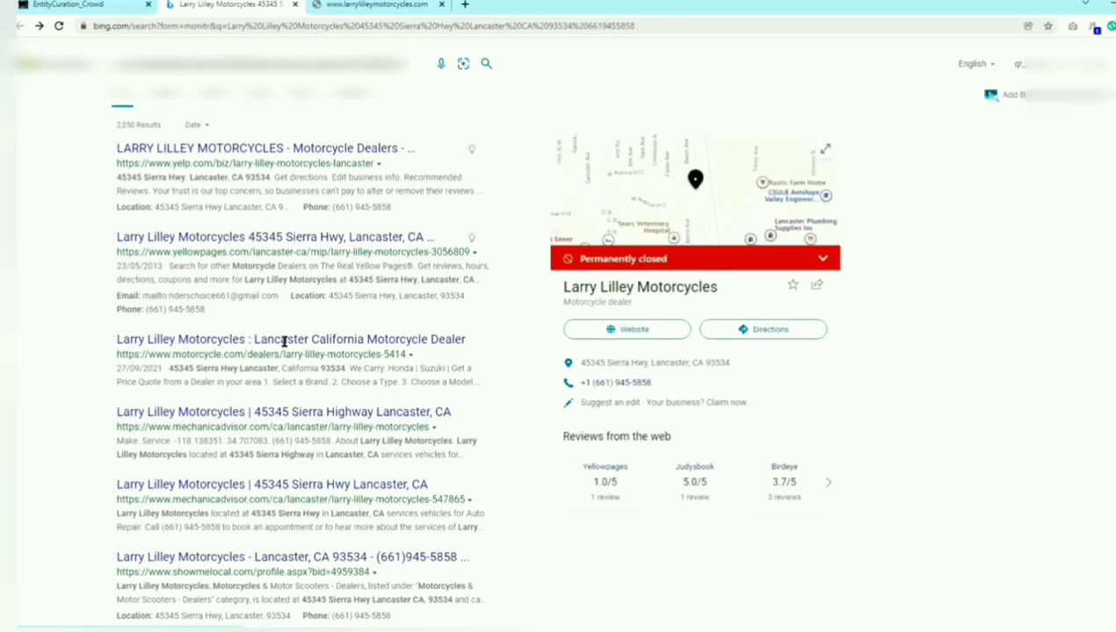
- Open the motorcycle.com dealer result for Larry Lilley Motorcycles and examine the page for evidence
click(286, 345)
scroll(536, 398, down, 3)
click(81, 5)
click(230, 5)
scroll(537, 416, down, 3)
scroll(527, 407, up, 3)
scroll(417, 372, up, 1)
click(110, 2)
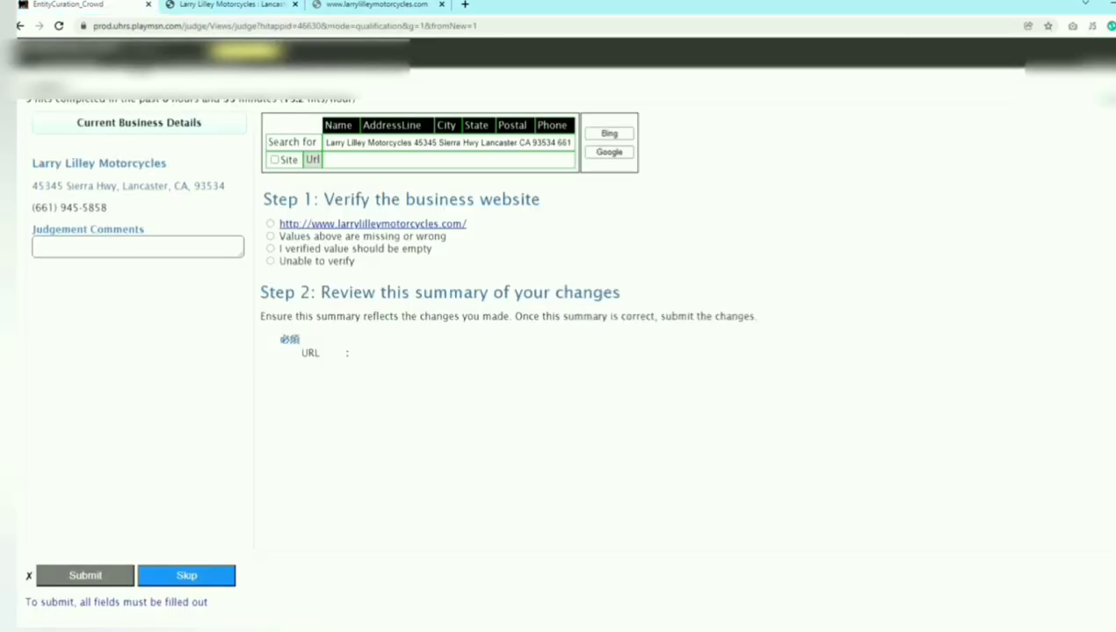
click(273, 5)
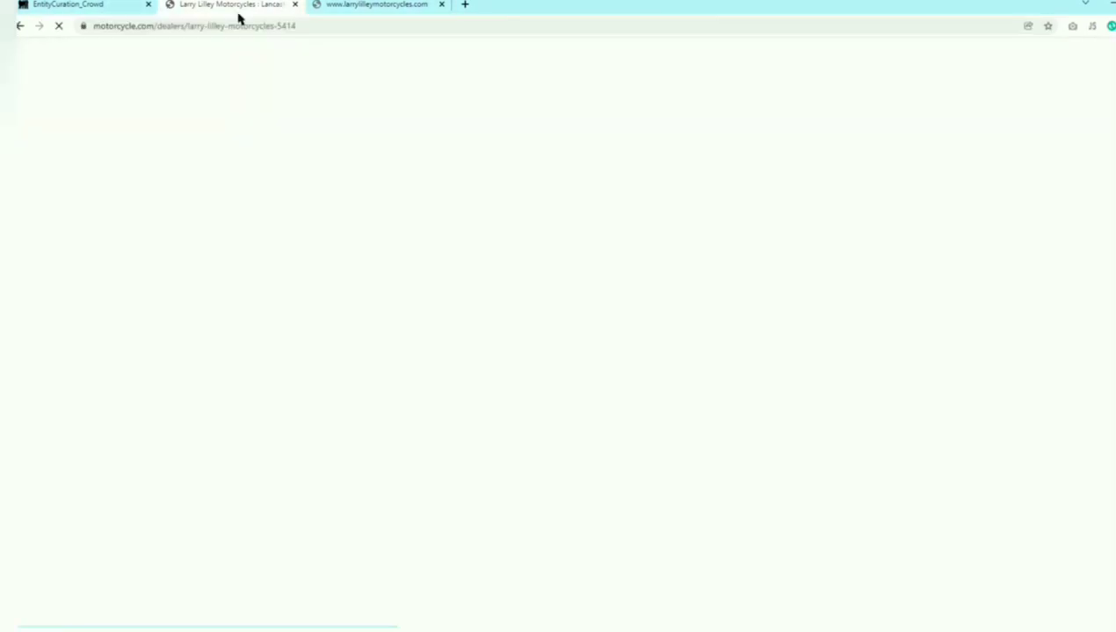
click(159, 27)
key(ctrl+c)
click(101, 5)
right_click(375, 279)
click(421, 374)
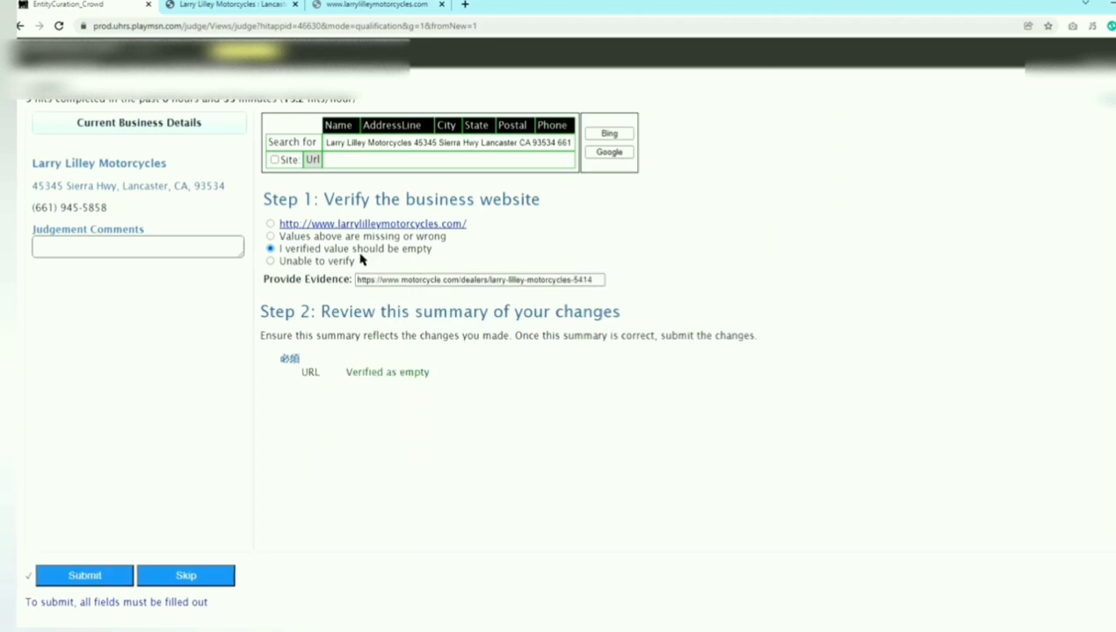
click(85, 574)
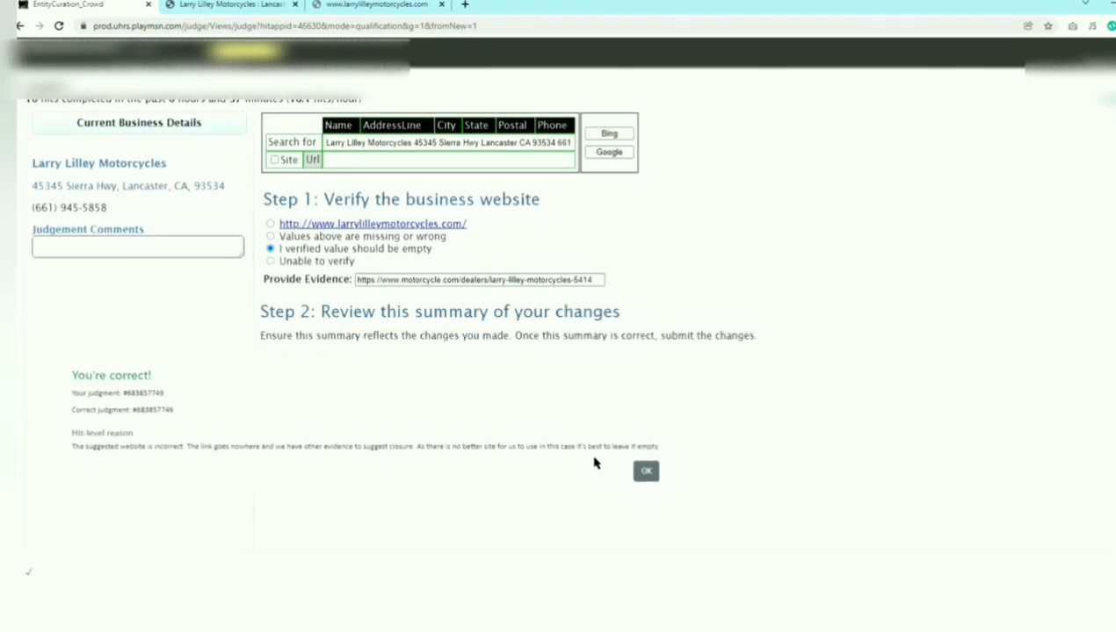
- Close the judgment feedback and the leftover Larry Lilley Motorcycles tabs
click(609, 136)
key(ctrl+1)
click(645, 472)
click(588, 5)
click(441, 4)
click(295, 5)
- Open the suggested website for Sagedynamics LLC and examine whether its content matches the business
drag(138, 164, 35, 164)
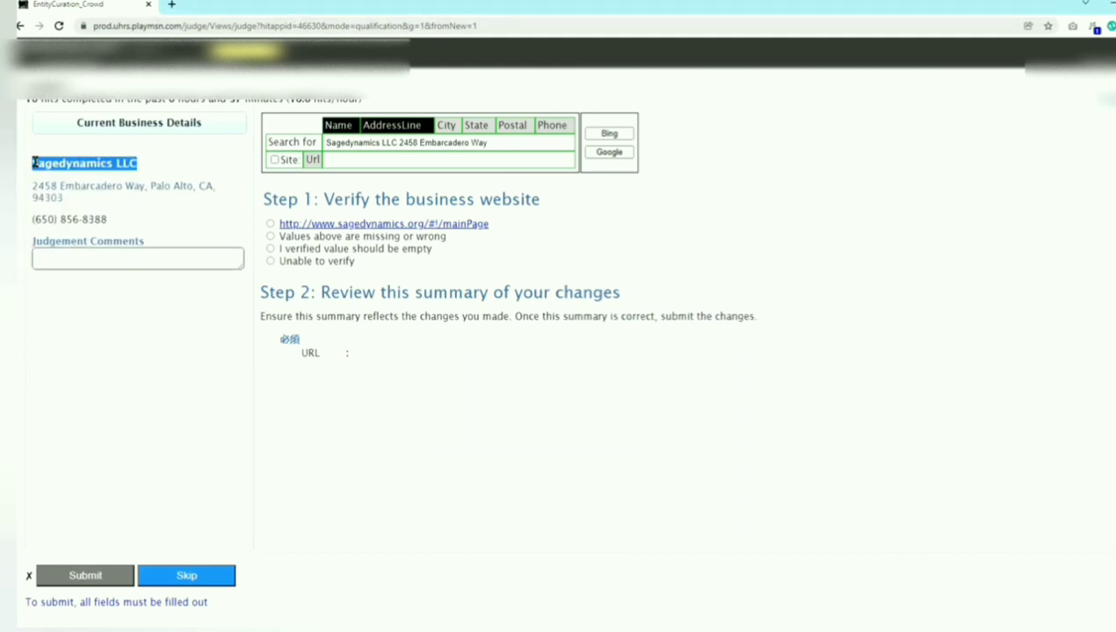
right_click(378, 226)
click(413, 234)
key(ctrl+2)
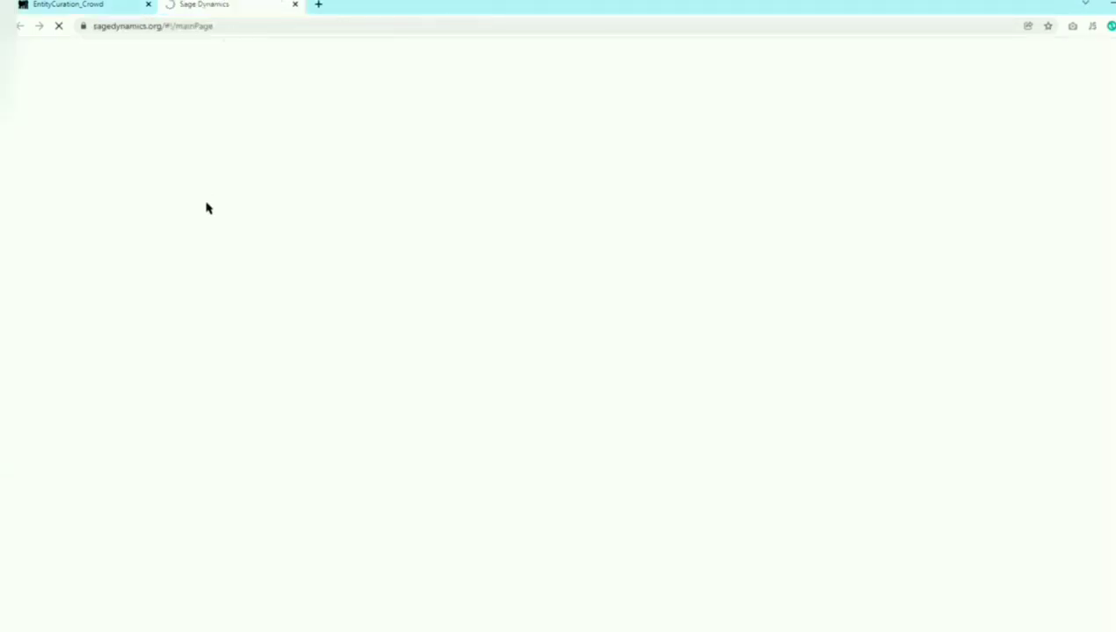
scroll(578, 450, down, 6)
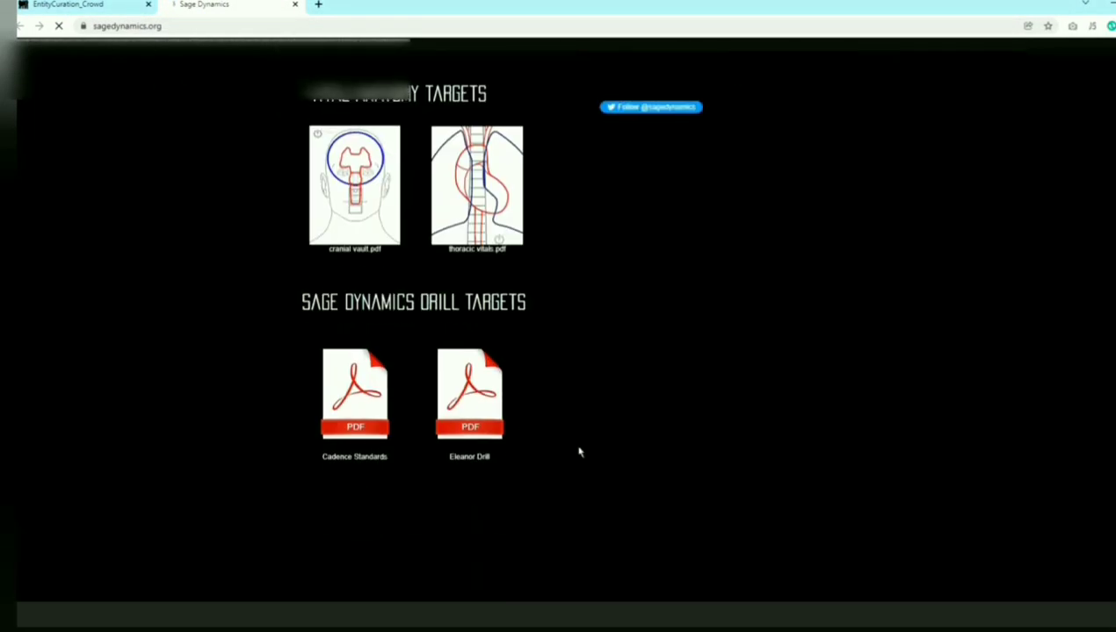
scroll(578, 451, up, 4)
scroll(653, 426, down, 1)
scroll(652, 426, up, 3)
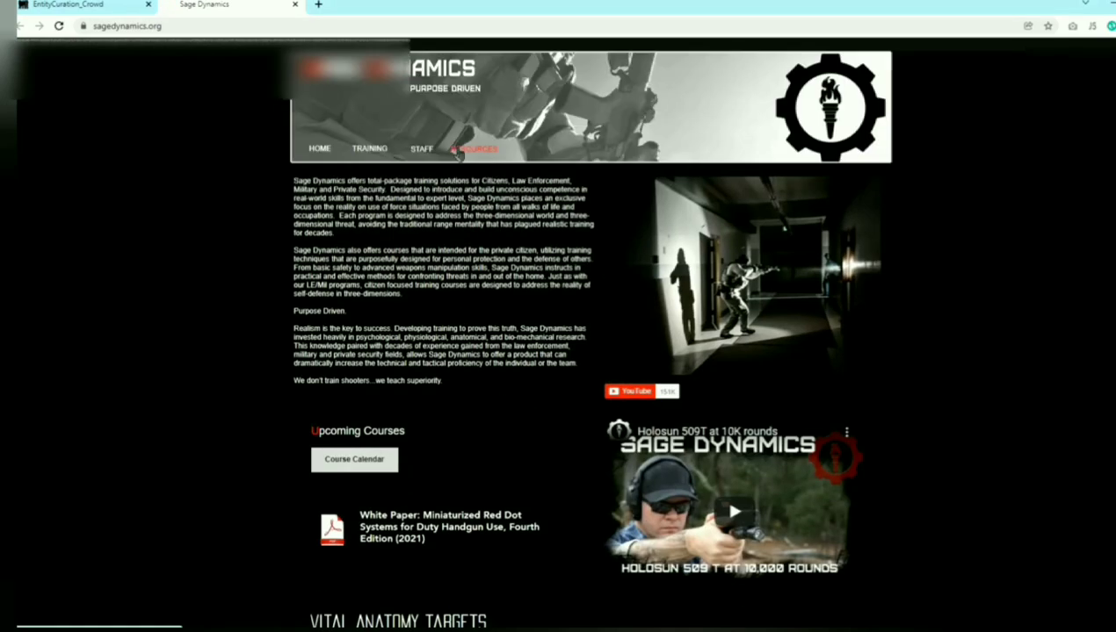
scroll(471, 446, down, 6)
- Search Bing for Sagedynamics LLC with City, State, Postal and Phone added to the query
key(ctrl+1)
click(448, 127)
click(477, 127)
click(512, 126)
click(552, 126)
click(609, 134)
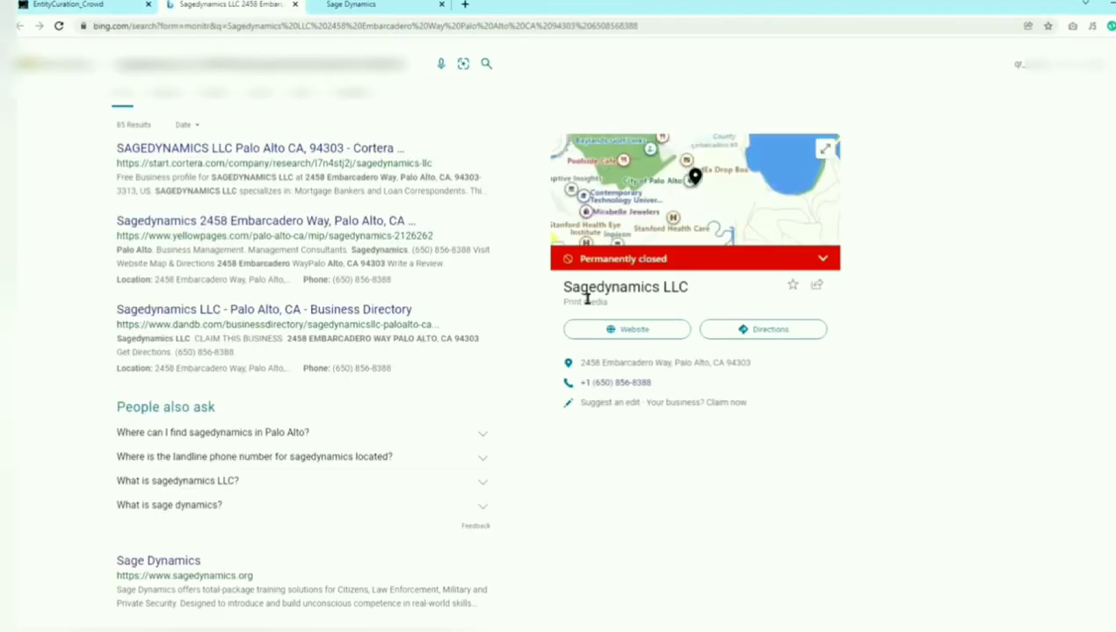
- Open the Sage Dynamics website from the Bing results and copy its address for the judgment
click(79, 5)
click(230, 5)
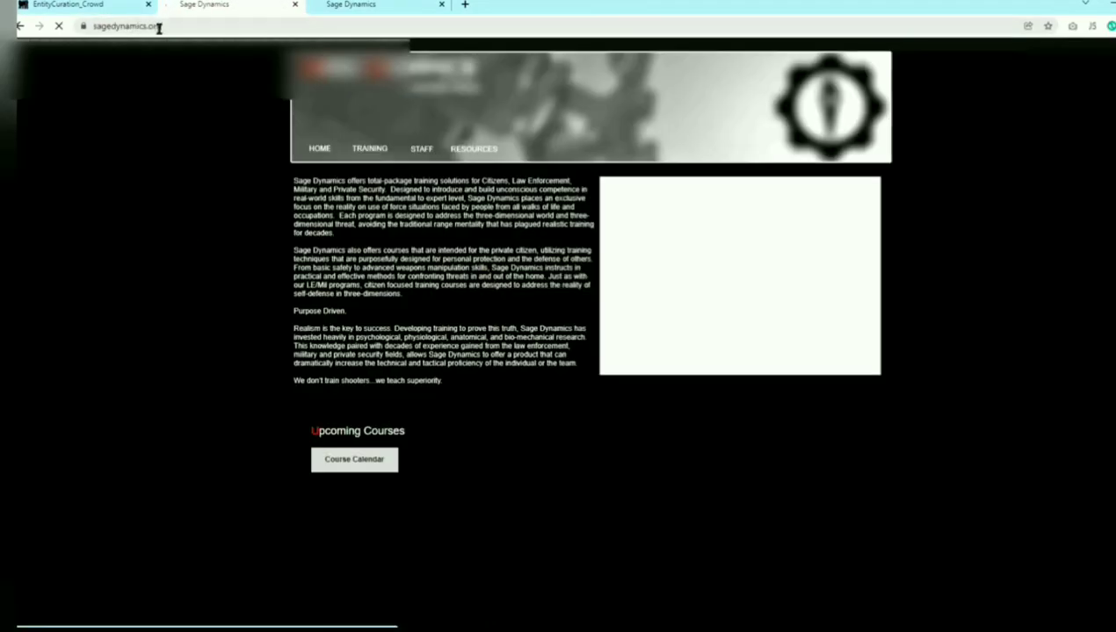
click(159, 27)
right_click(159, 27)
key(ctrl+c)
click(191, 99)
click(79, 5)
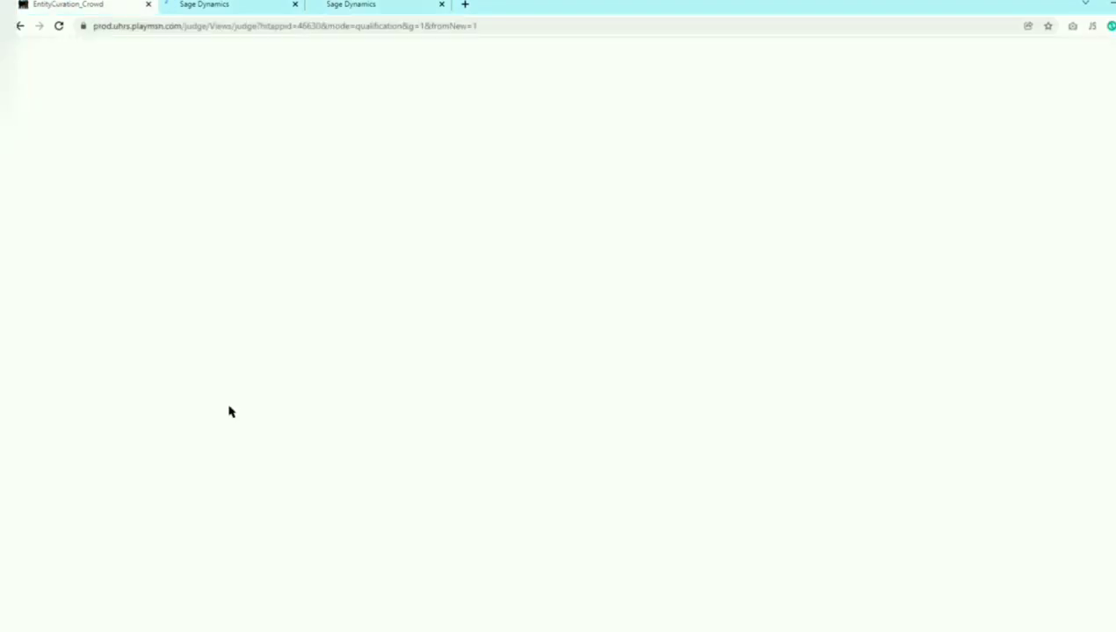
click(270, 225)
right_click(369, 280)
click(416, 379)
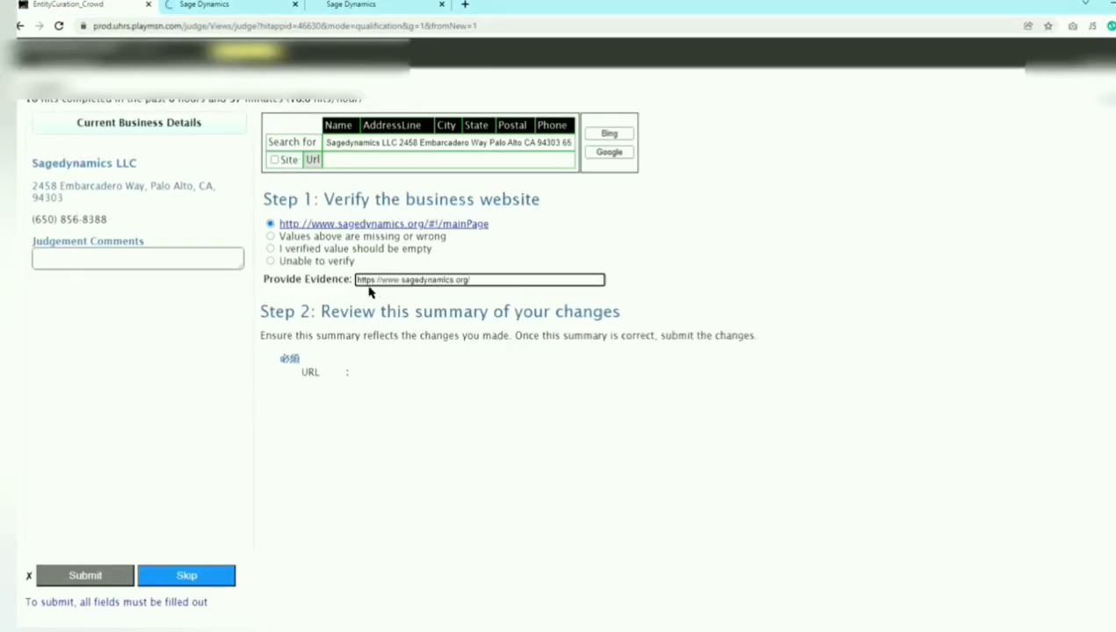
right_click(396, 280)
click(439, 397)
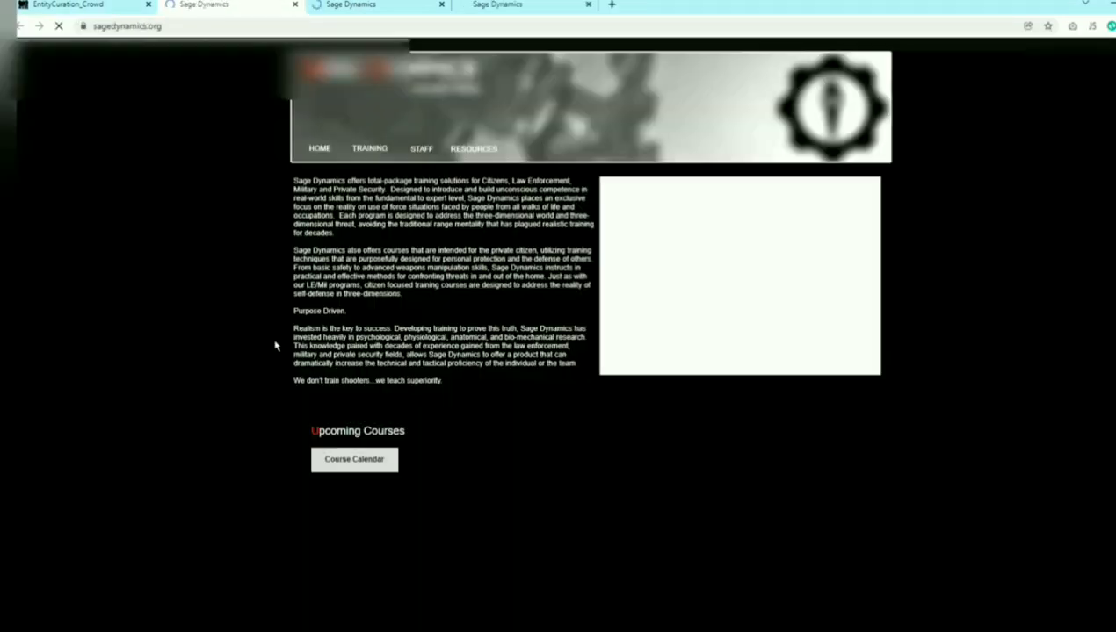
click(295, 4)
click(270, 237)
right_click(417, 281)
click(456, 380)
right_click(426, 292)
click(466, 392)
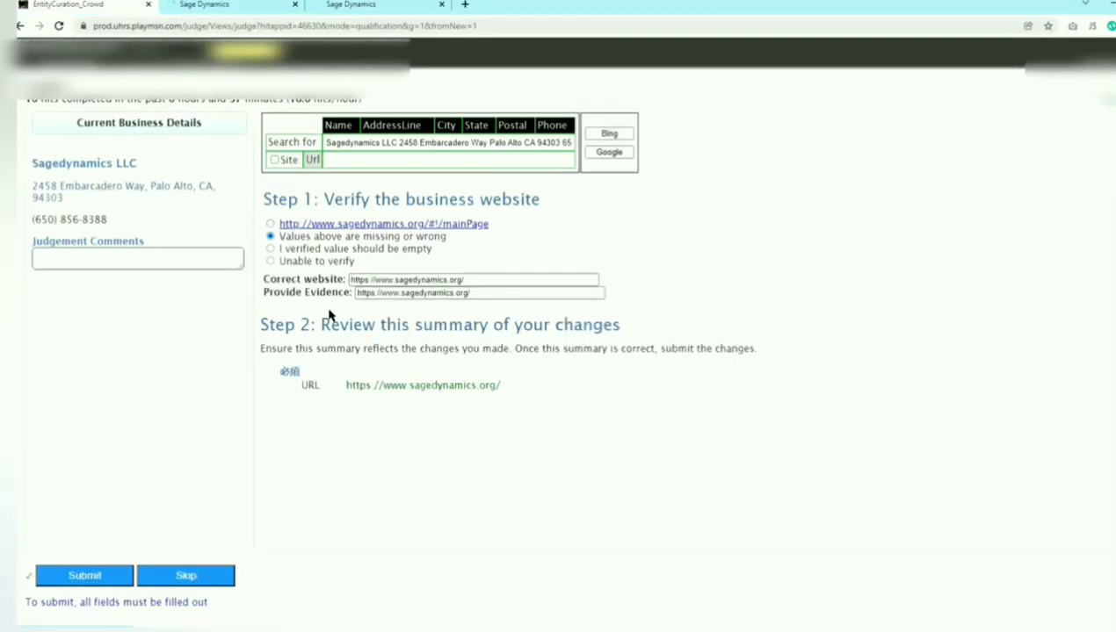
click(94, 576)
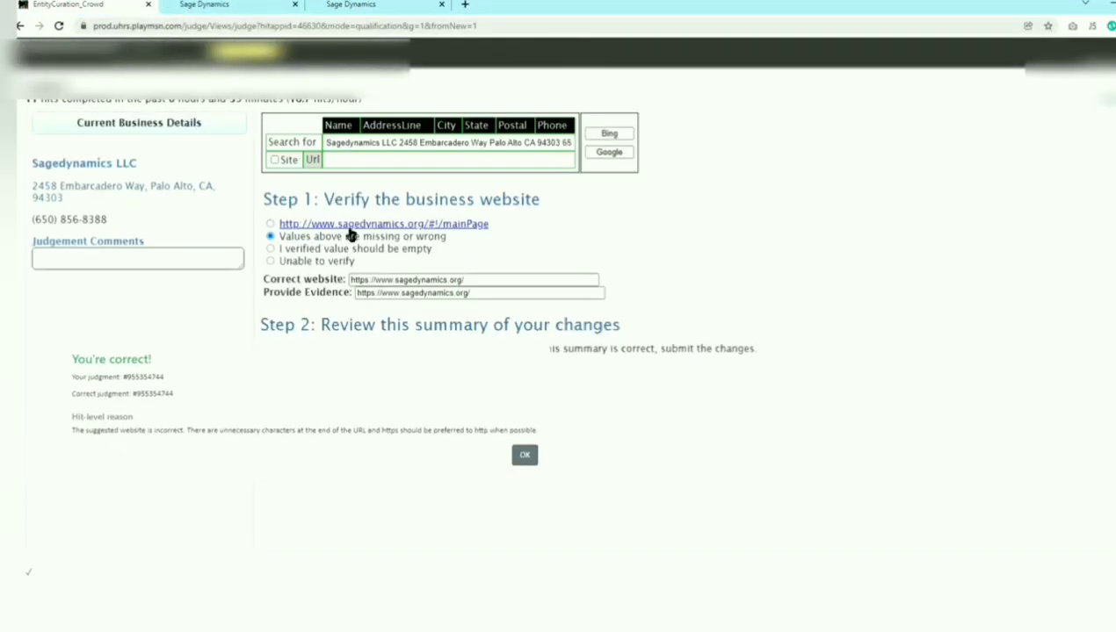
click(524, 455)
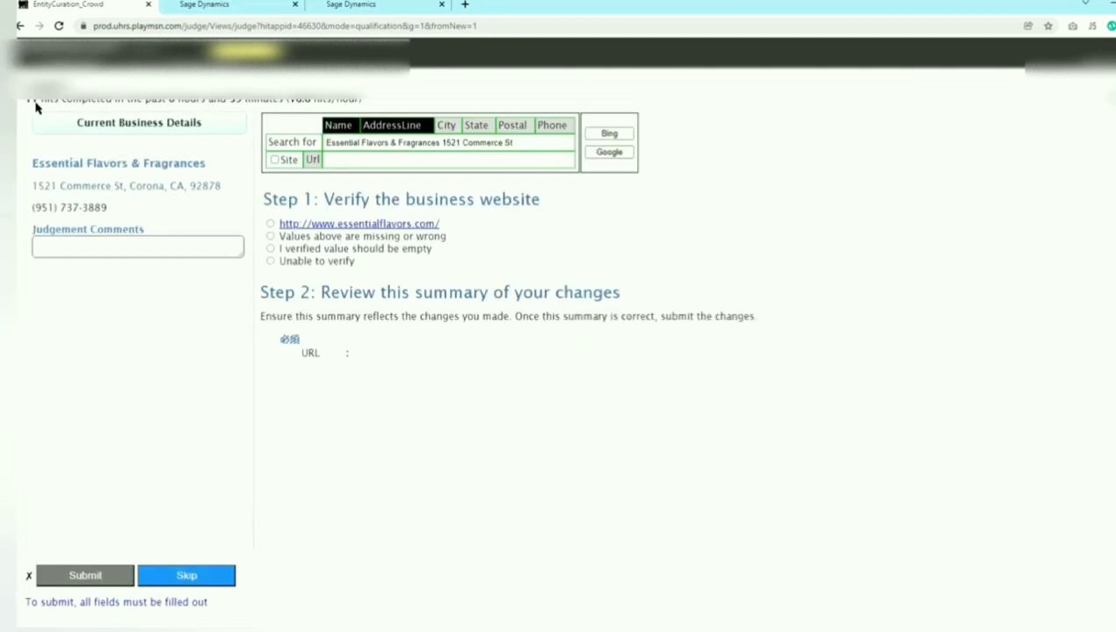
- Check the suggested website for Essential Flavors & Fragrances, open the Bing listing's website and copy its address
drag(31, 159, 183, 214)
click(204, 122)
right_click(345, 234)
click(381, 249)
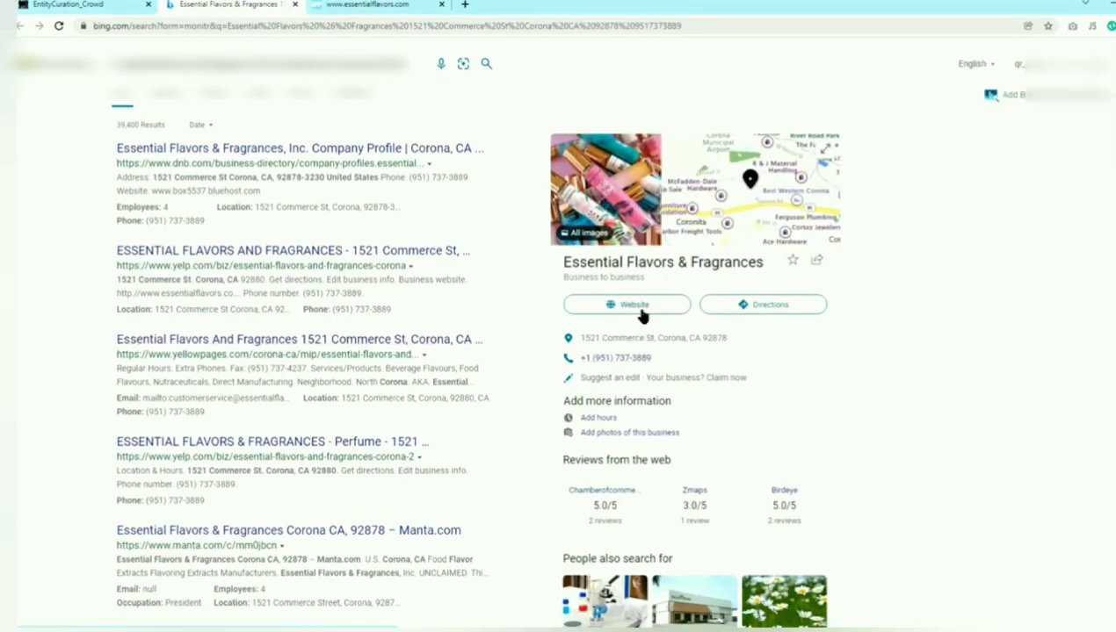
click(638, 308)
right_click(202, 26)
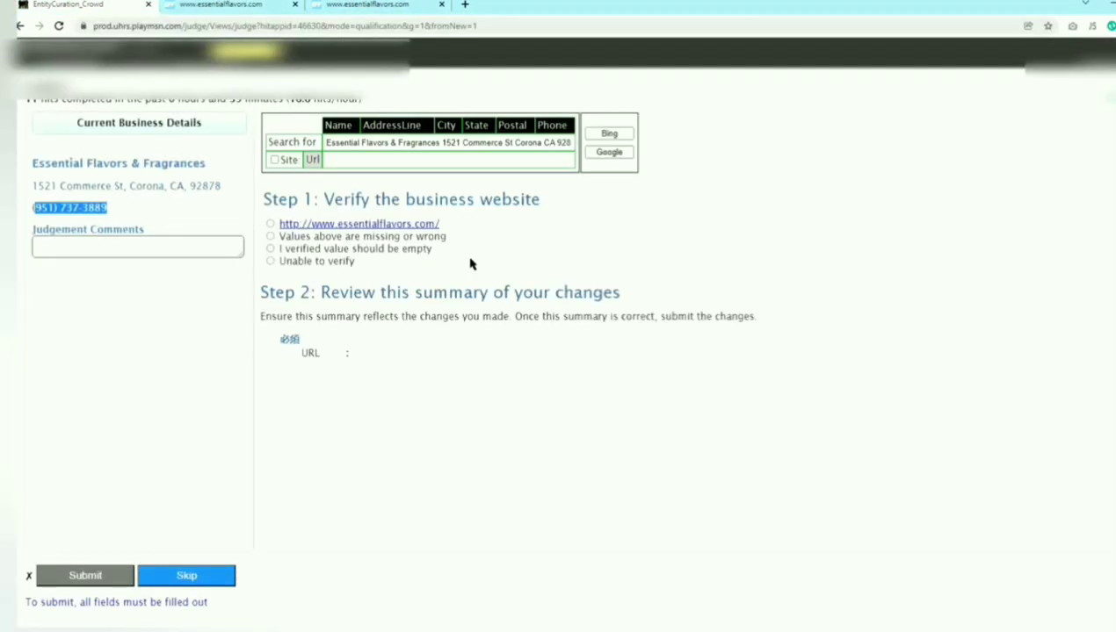
click(270, 248)
right_click(424, 279)
click(446, 379)
click(85, 575)
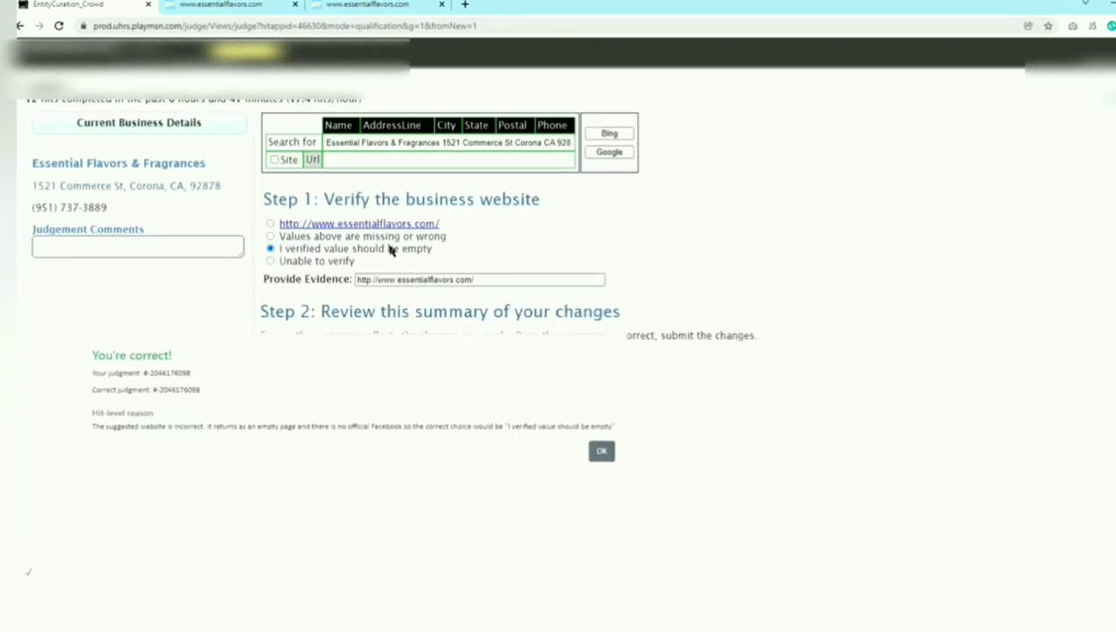
click(601, 451)
- Open the suggested solvingev.com website for Electric Charging Station and compare it with a Bing search on the full business details
drag(75, 125, 23, 183)
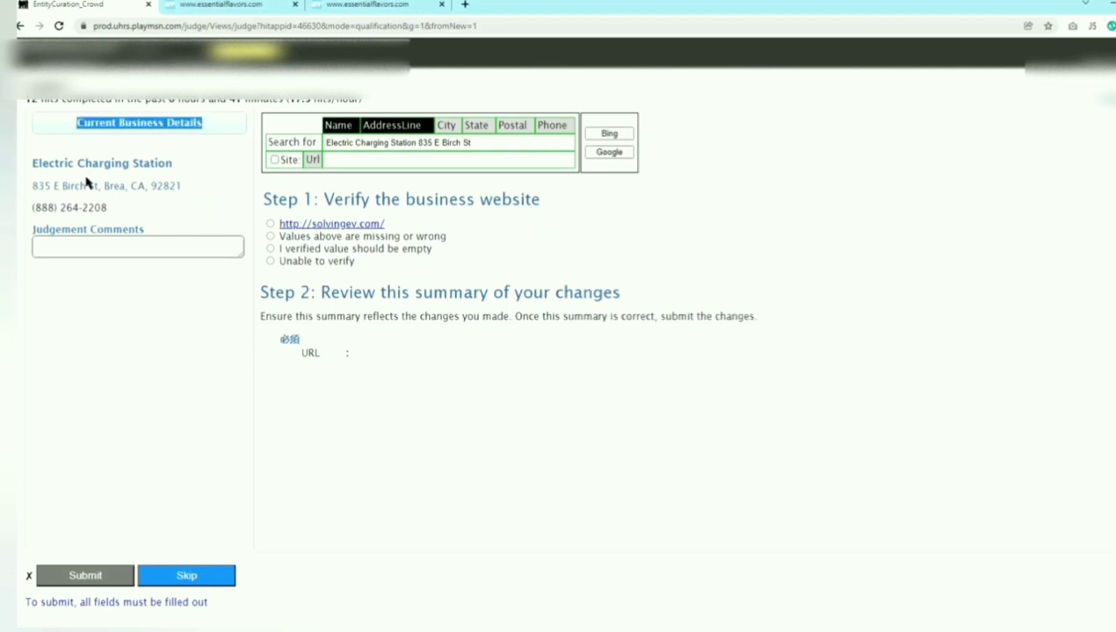
click(326, 225)
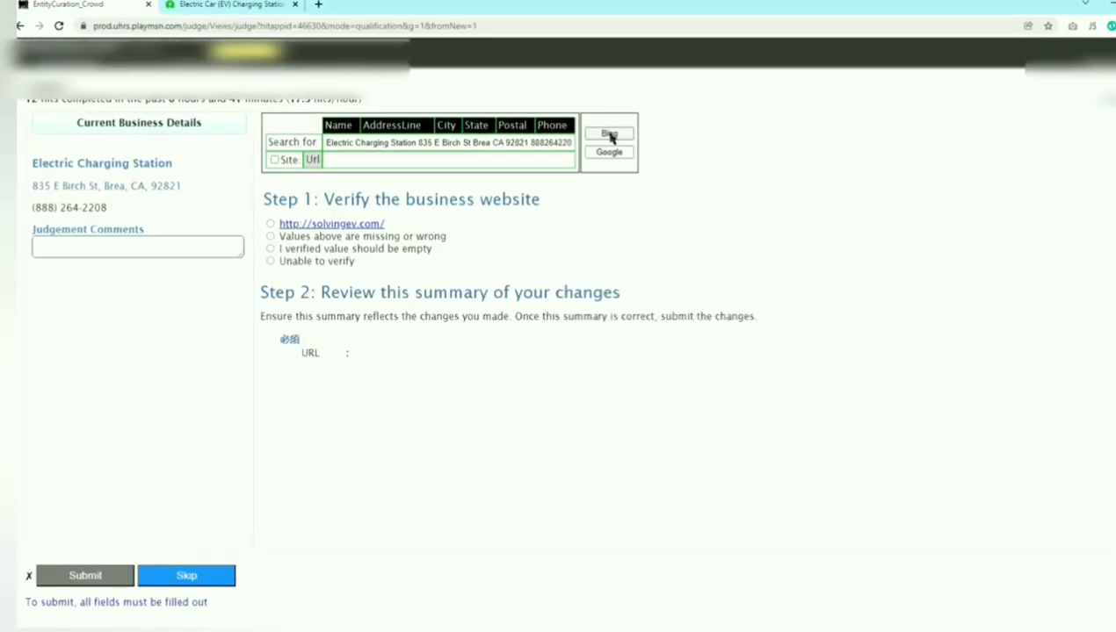
click(609, 135)
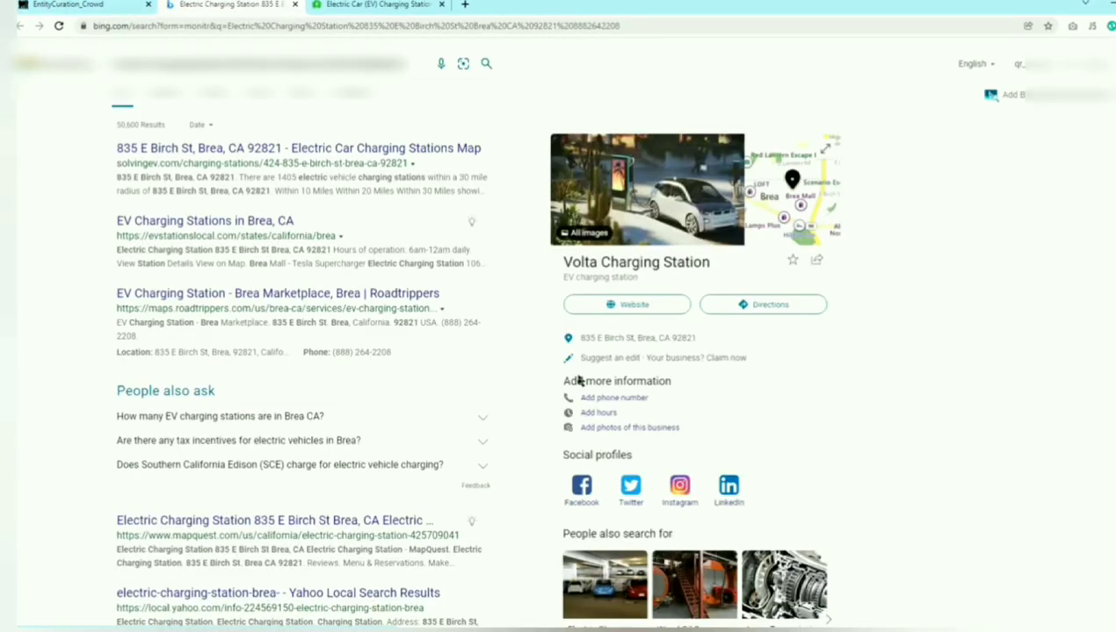
click(127, 5)
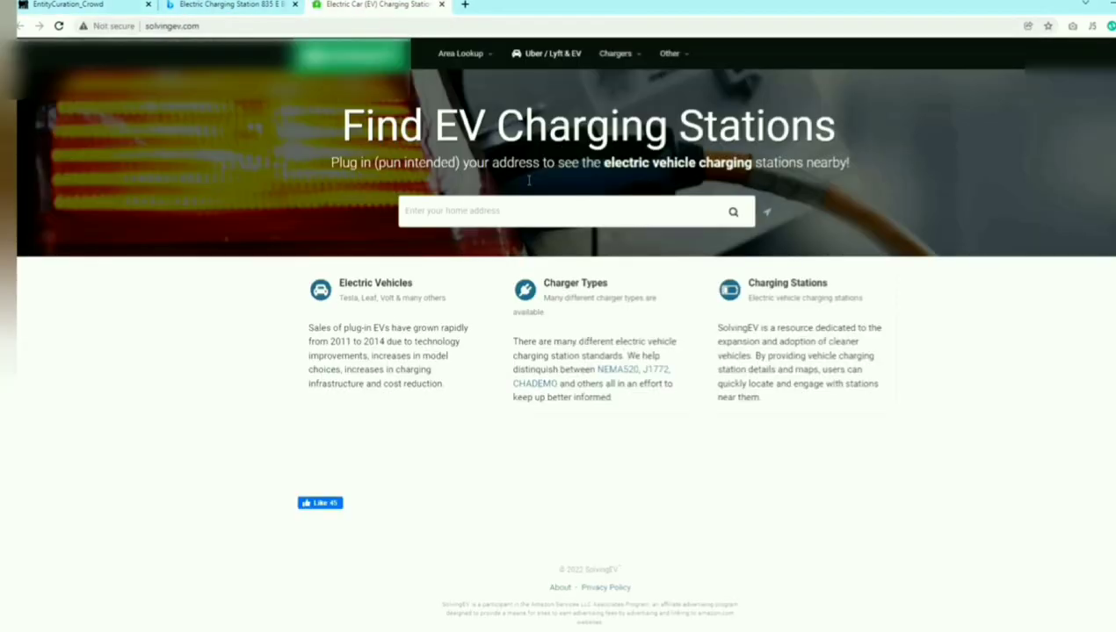
mouse_move(492, 60)
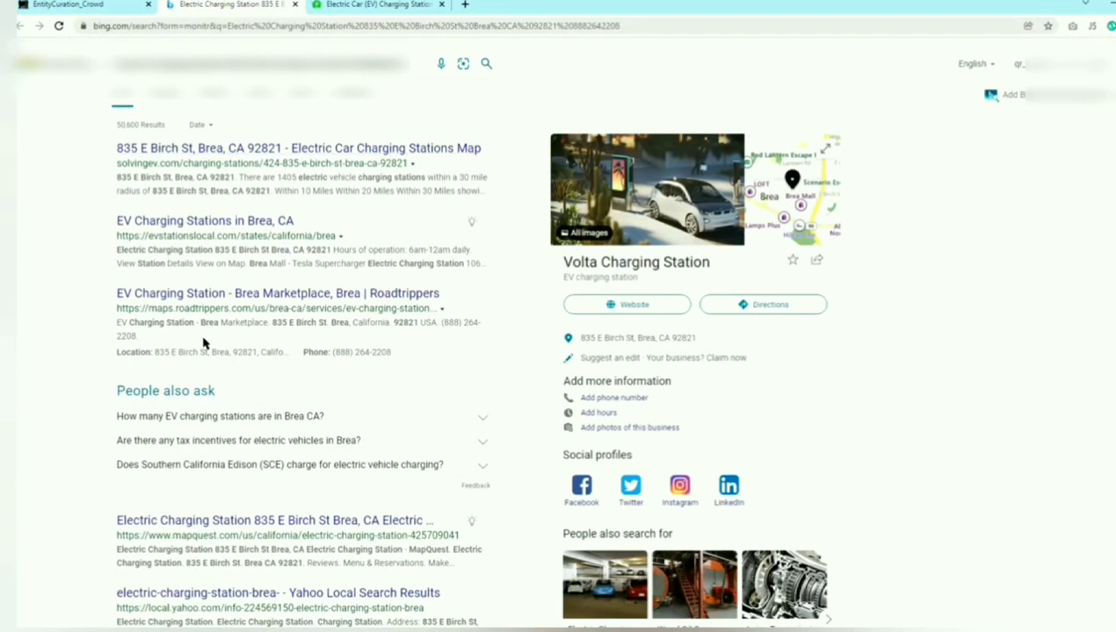
scroll(202, 334, down, 2)
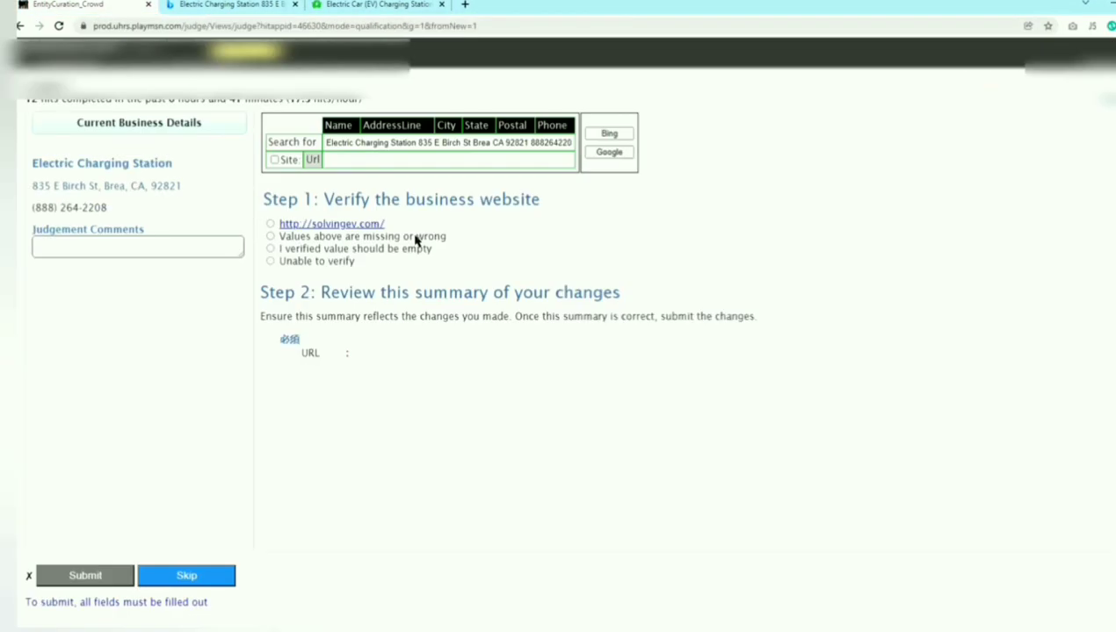
click(341, 251)
text(http://www.essentialflavors.com/)
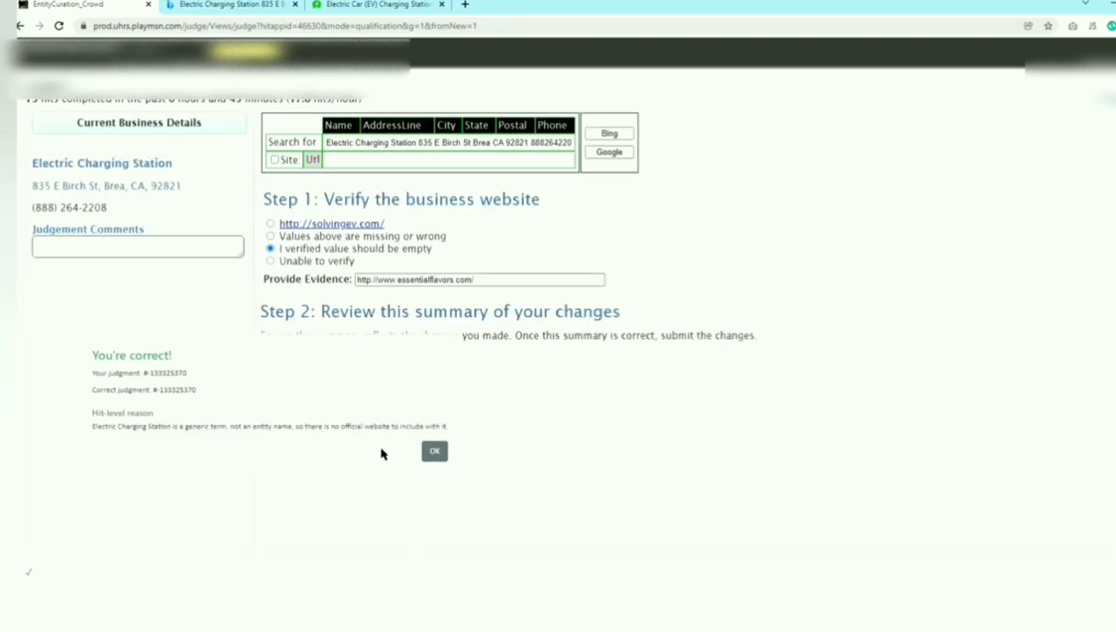
key(Return)
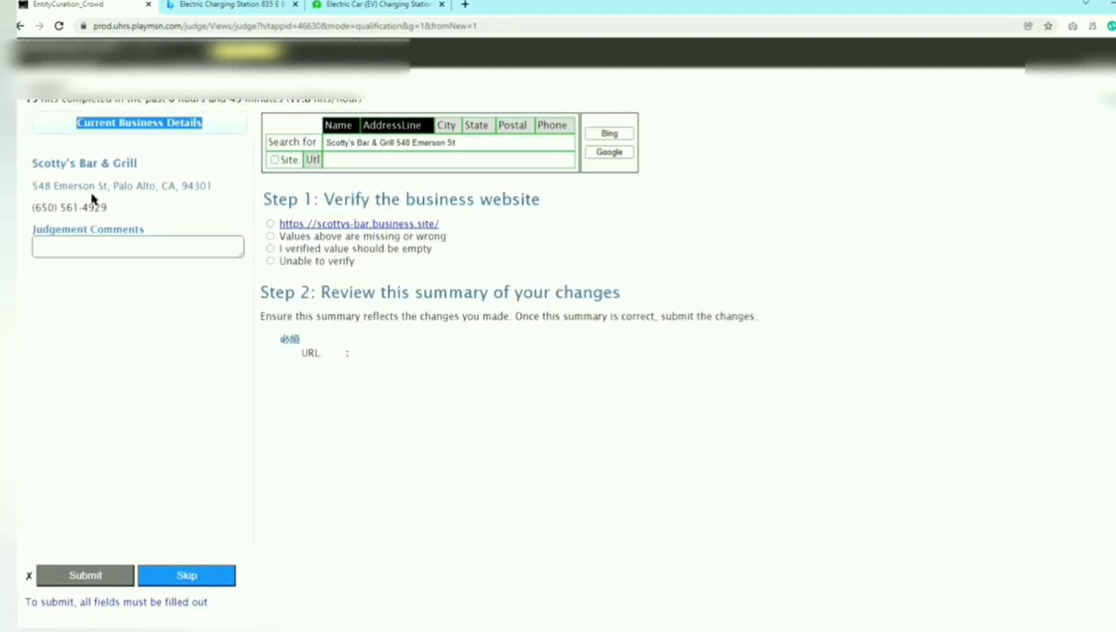
- Open the suggested website for Scotty's Bar & Grill and compare its contact phone and address with the business details
click(339, 225)
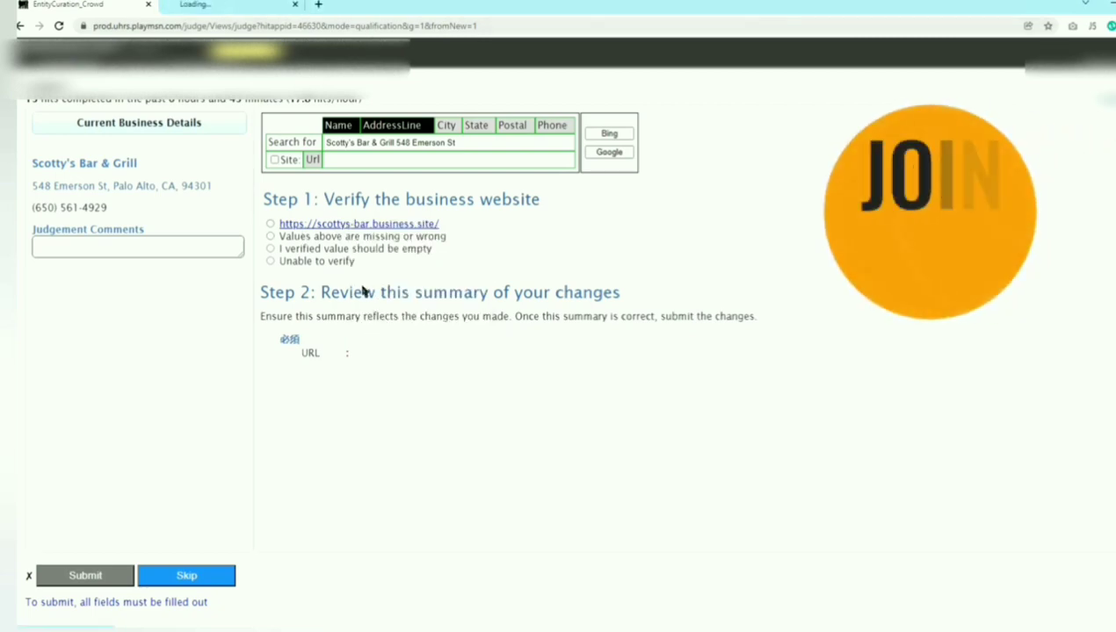
scroll(809, 224, down, 20)
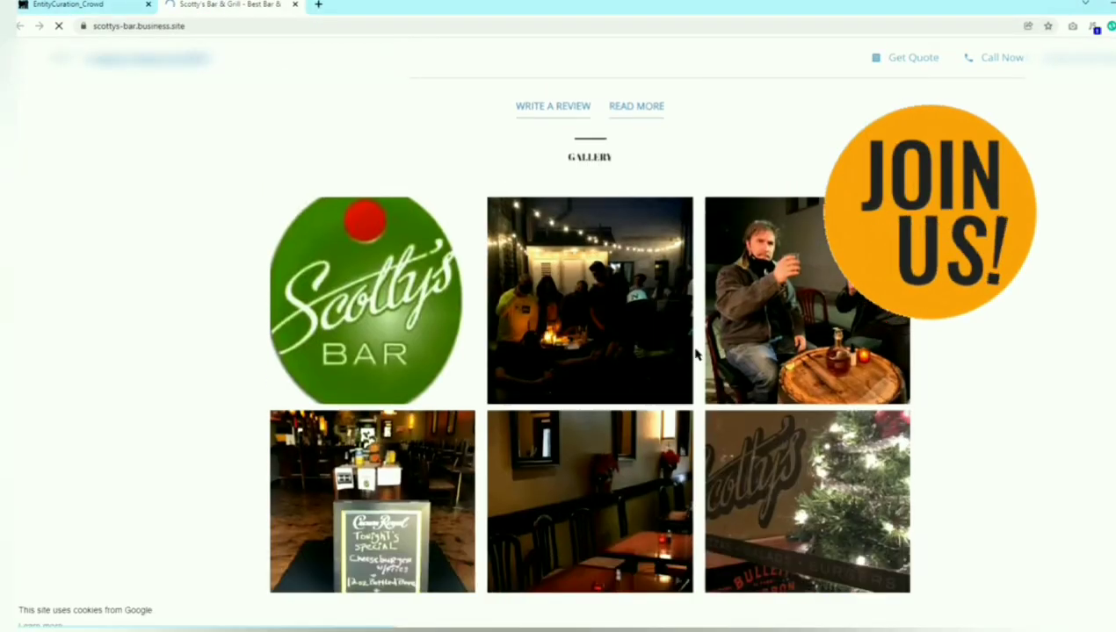
click(87, 6)
click(230, 6)
drag(339, 456, 272, 521)
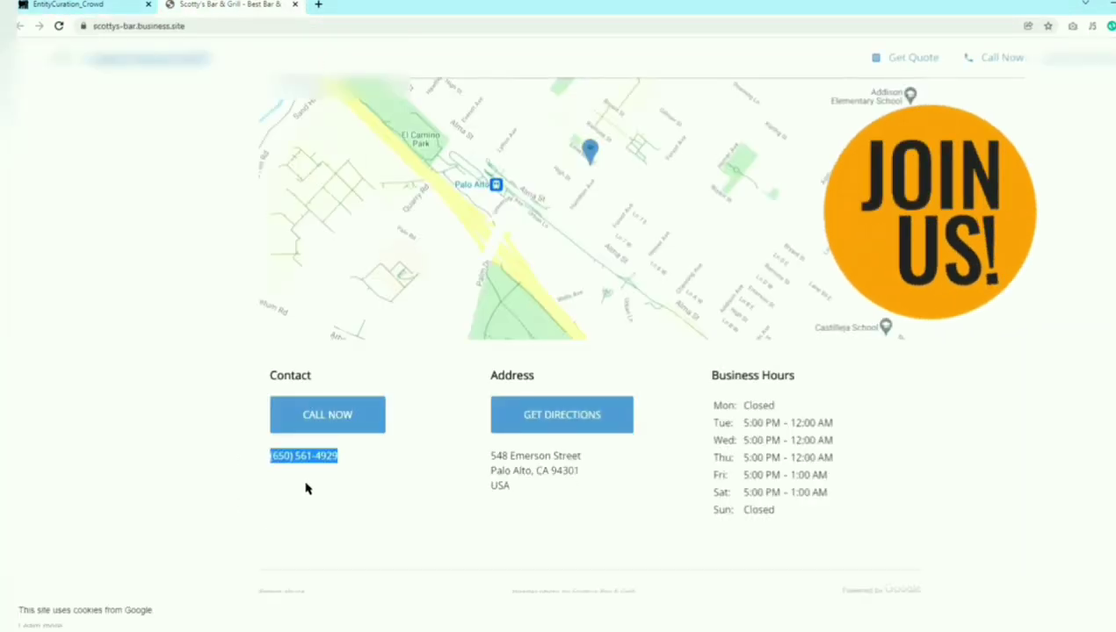
click(88, 5)
click(270, 224)
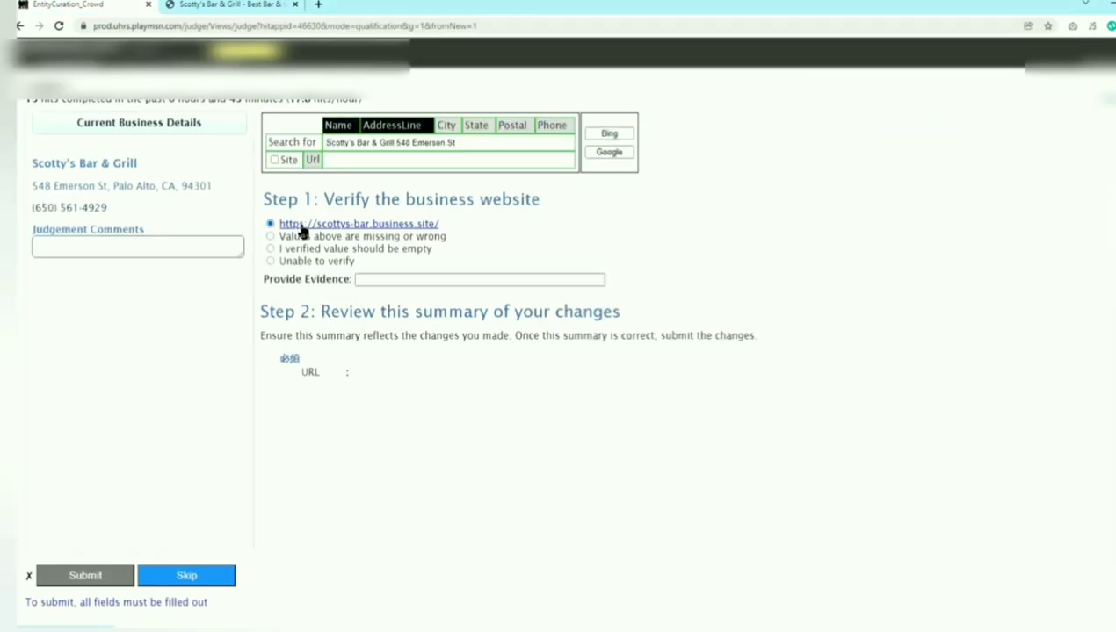
right_click(393, 225)
click(425, 304)
right_click(417, 280)
click(430, 376)
click(89, 575)
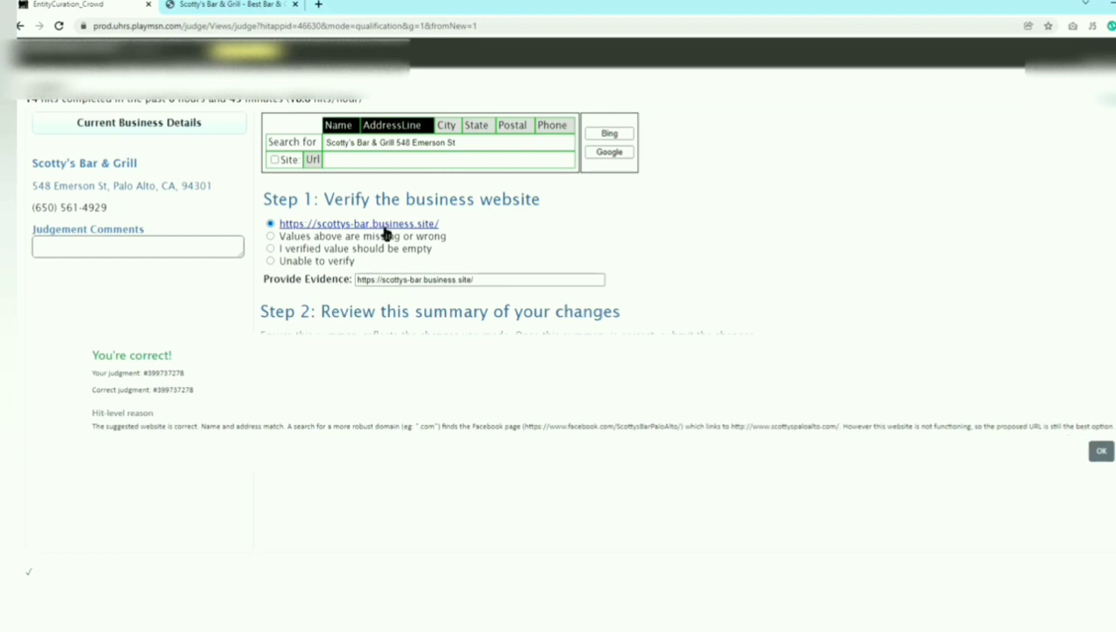
click(1097, 451)
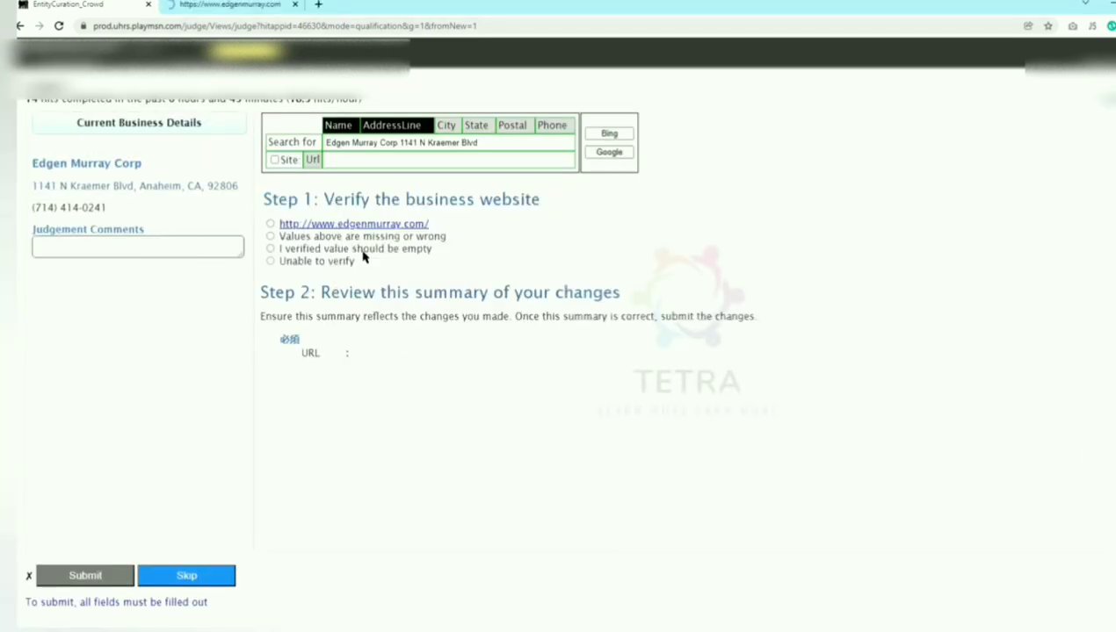
- Examine the contact, locations and company sections of the suggested Edgen Murray website and compare them with the business details
click(200, 9)
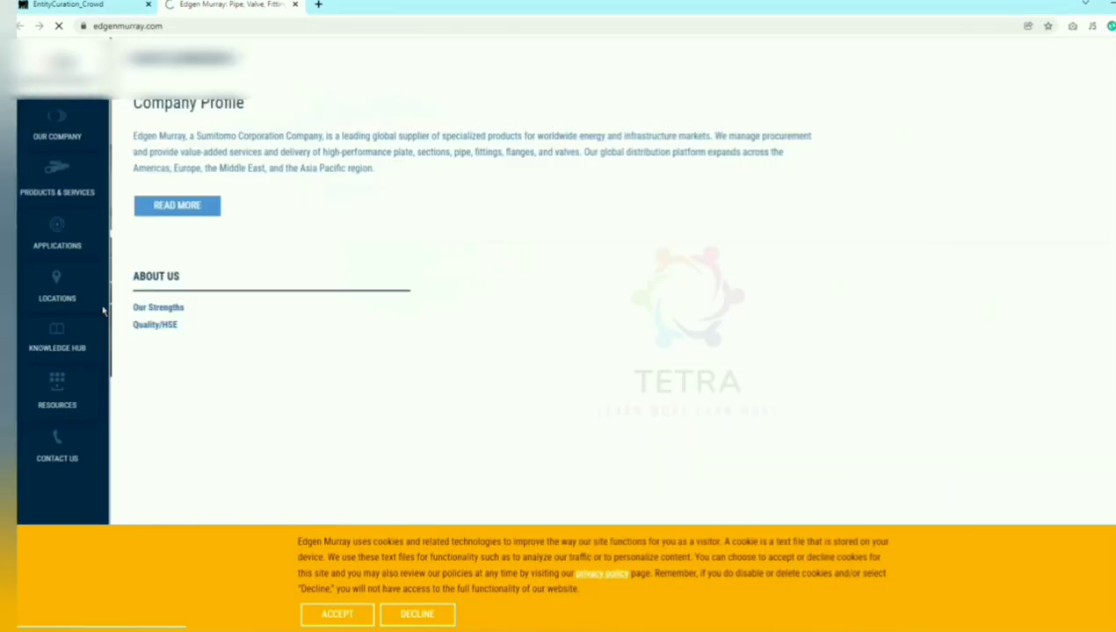
click(56, 447)
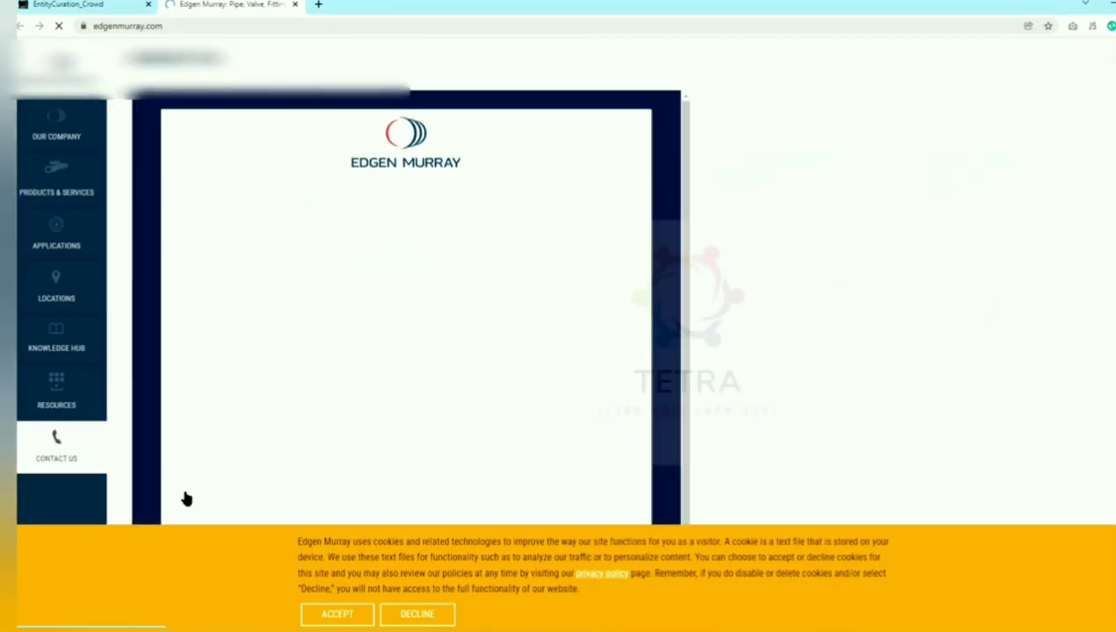
click(418, 614)
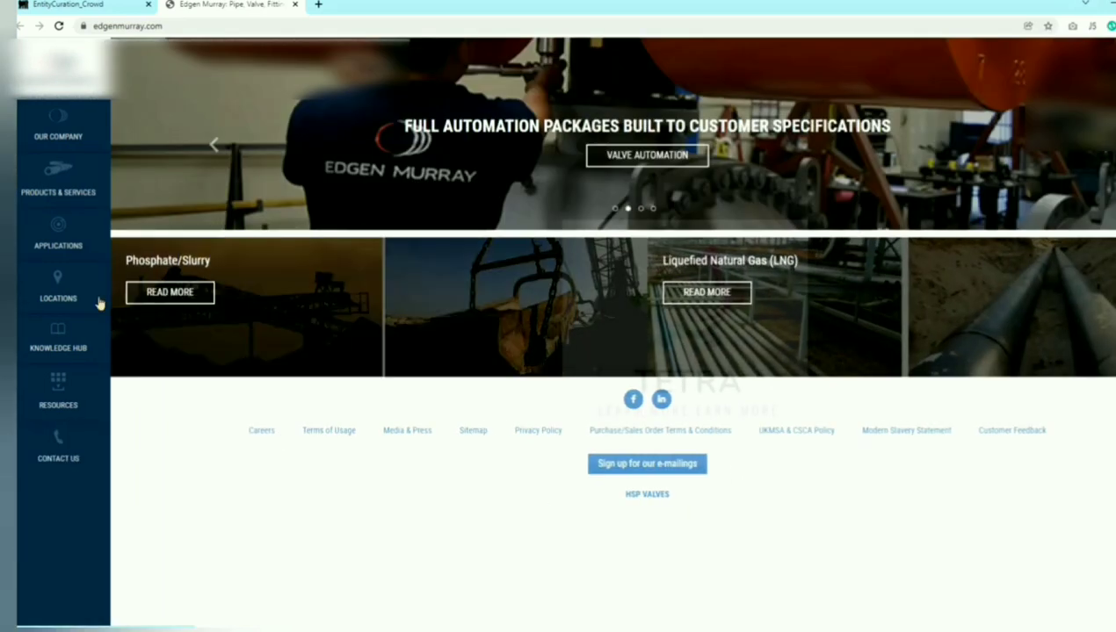
click(56, 291)
click(85, 5)
drag(240, 185, 208, 184)
click(221, 6)
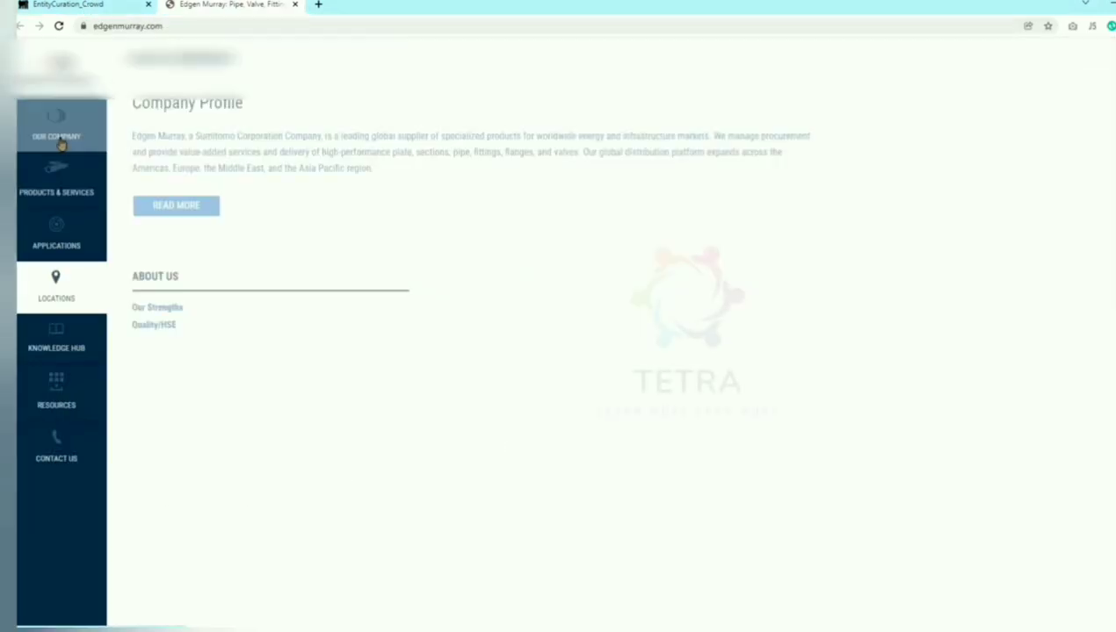
click(60, 144)
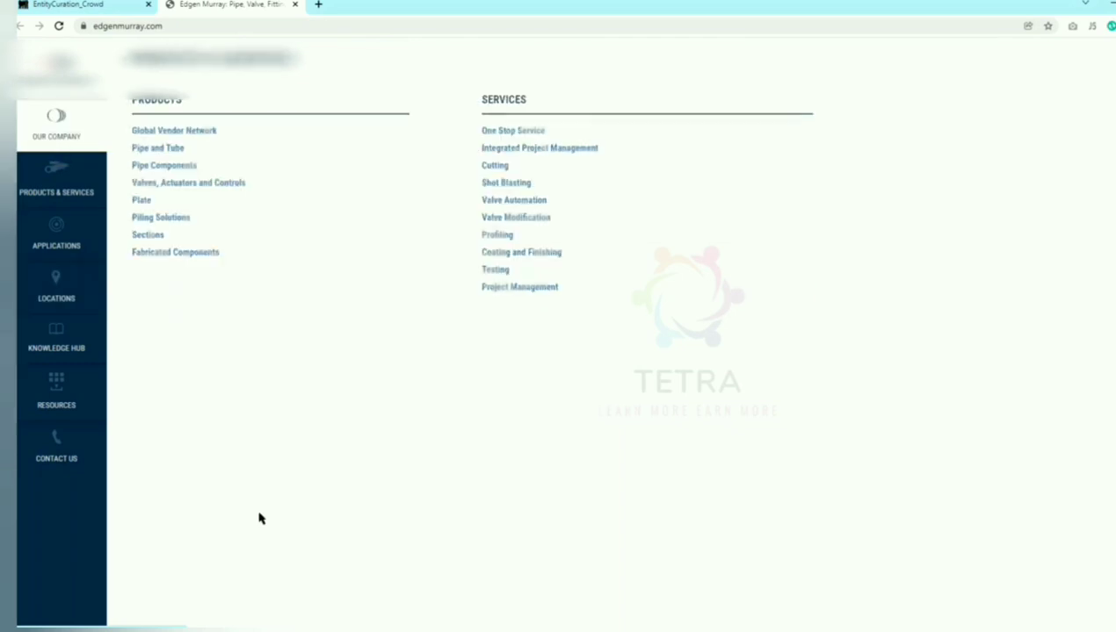
- Search Bing for Edgen Murray Corp with city, state, postal code and phone included, and open the website from its business listing
click(94, 4)
click(482, 129)
click(512, 126)
click(552, 126)
click(608, 134)
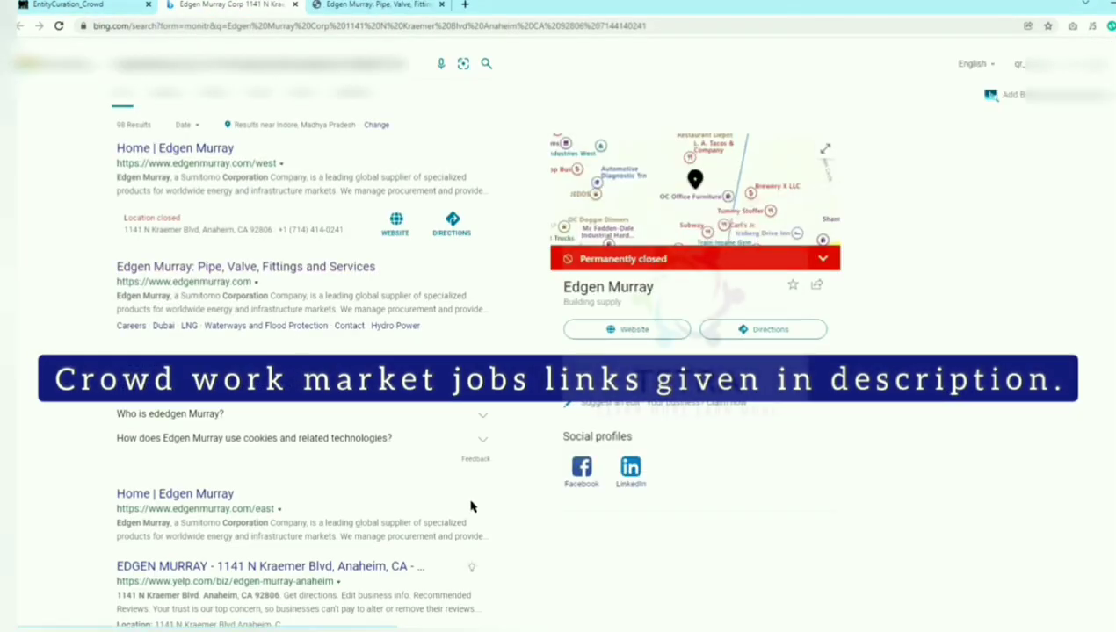
click(632, 334)
- Recheck the Edgen Murray Corp business details and copy the web address of the site opened from the search
click(88, 4)
click(236, 6)
right_click(147, 28)
key(ctrl+c)
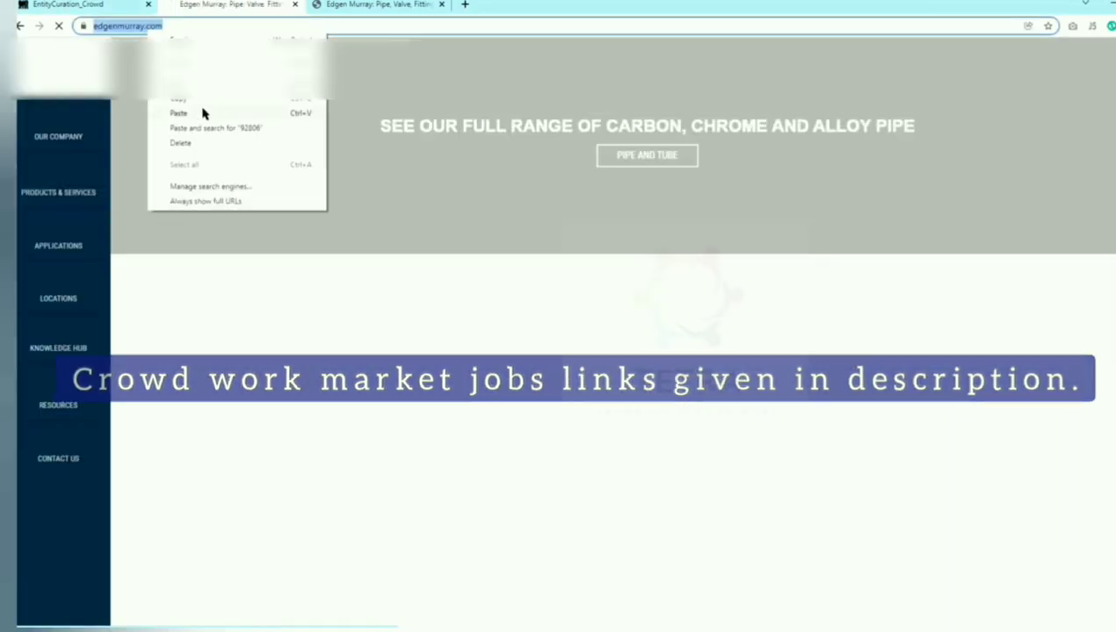
click(201, 100)
- Compare the two open Edgen Murray pages, check the company's Facebook page, close it and return to the judgment form
click(376, 7)
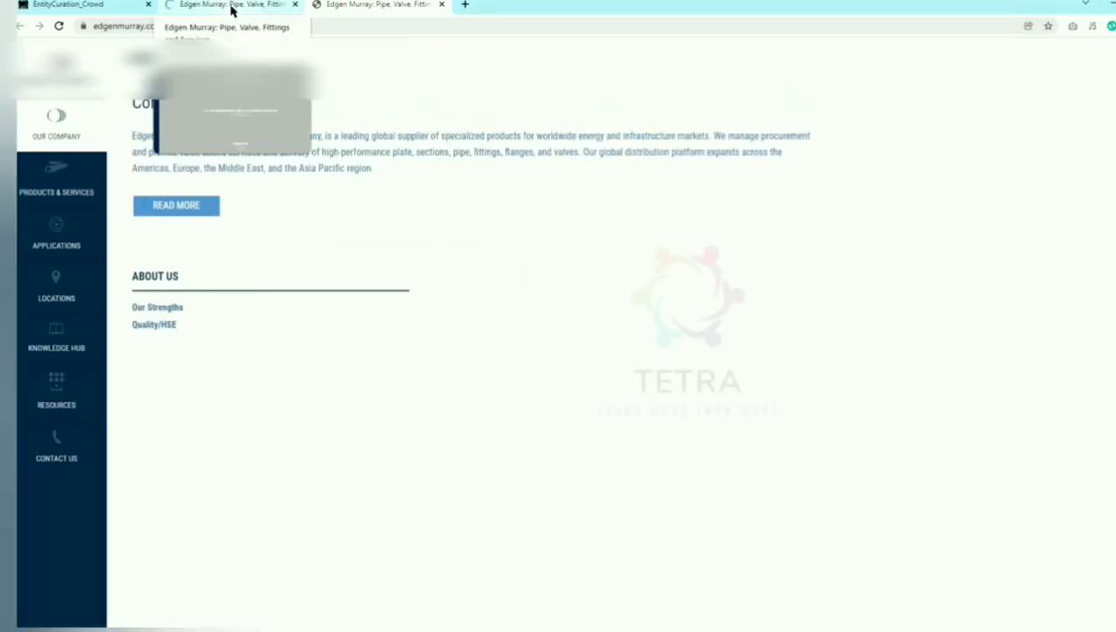
click(233, 9)
click(418, 615)
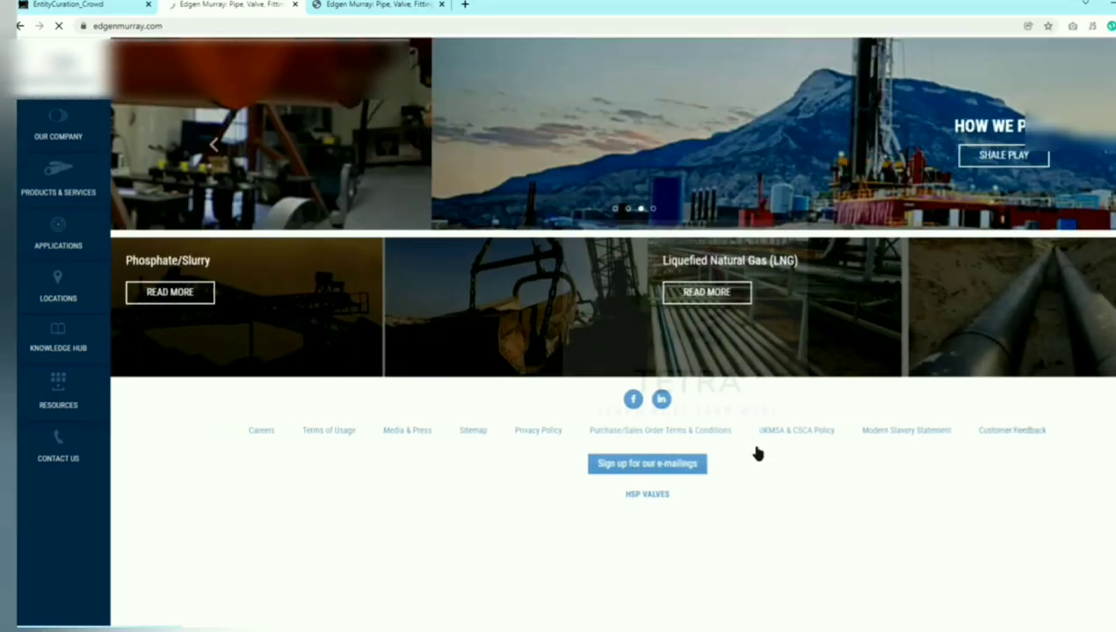
click(633, 399)
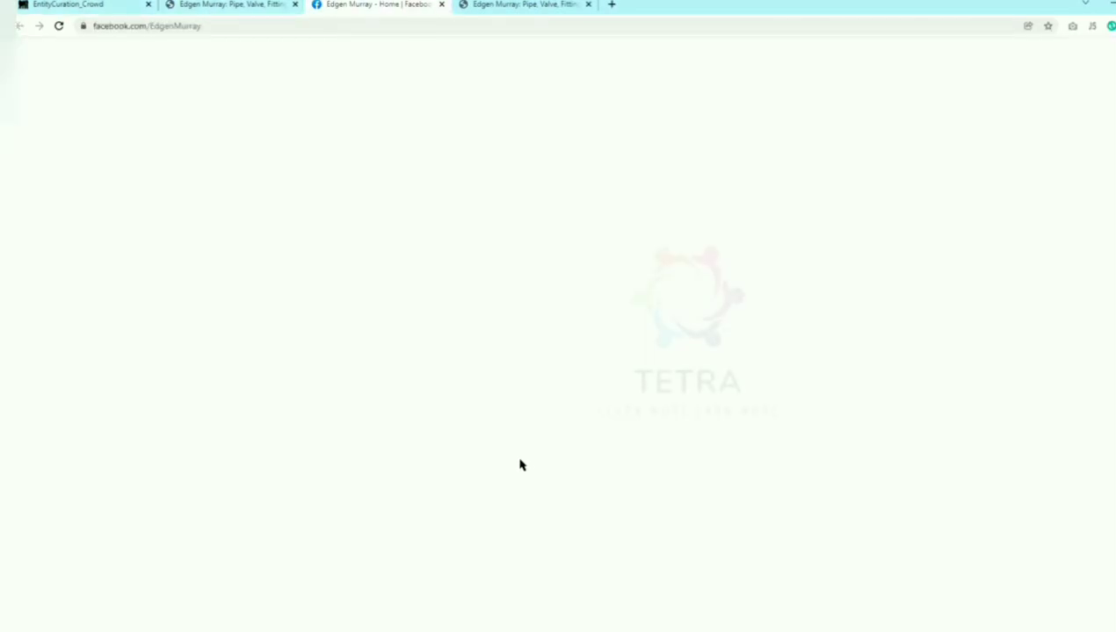
scroll(669, 452, down, 3)
scroll(669, 452, up, 5)
key(ctrl+w)
key(ctrl+1)
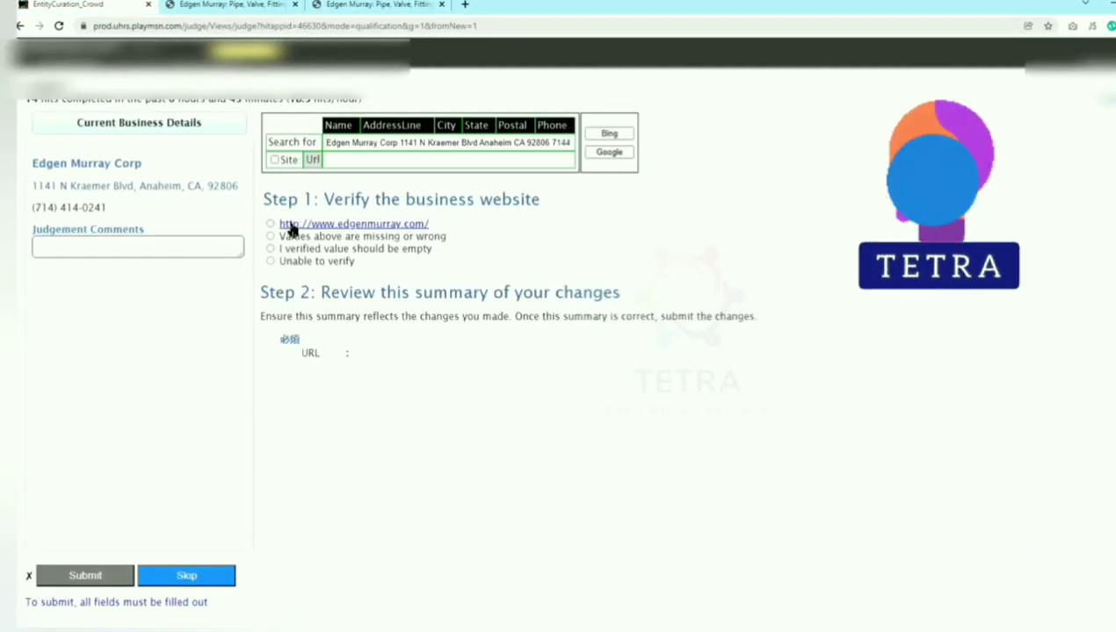
right_click(380, 287)
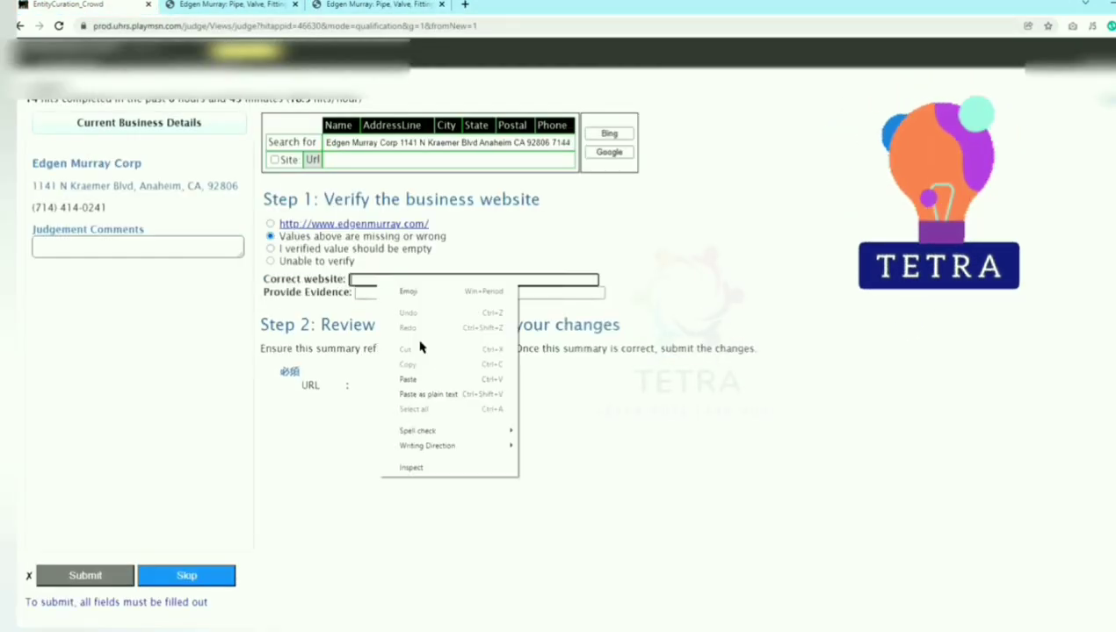
click(380, 293)
right_click(379, 292)
click(408, 387)
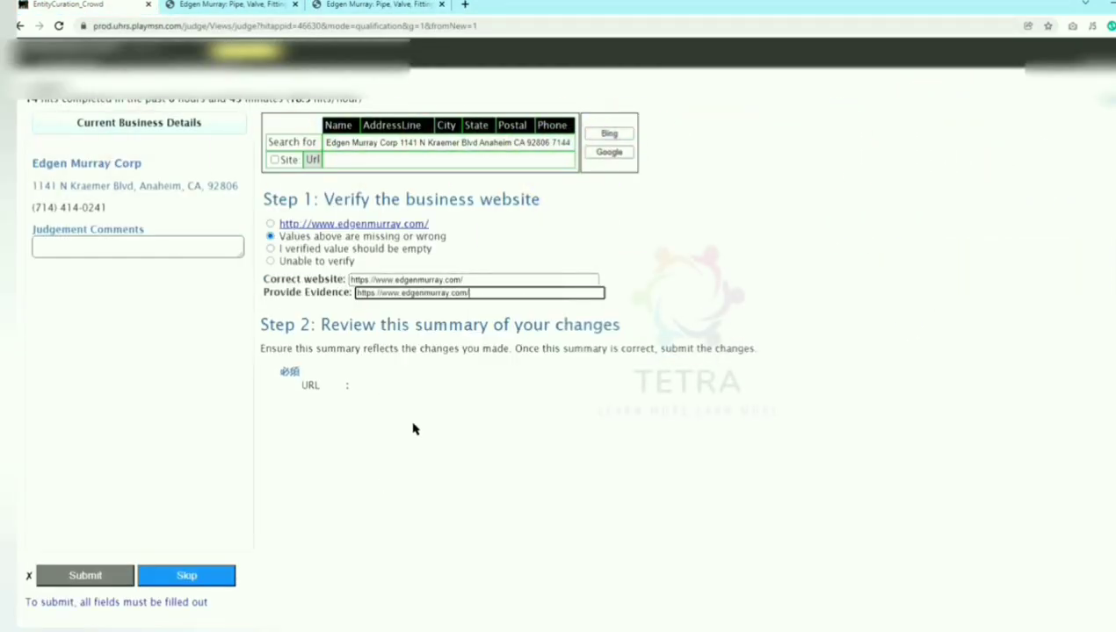
right_click(387, 279)
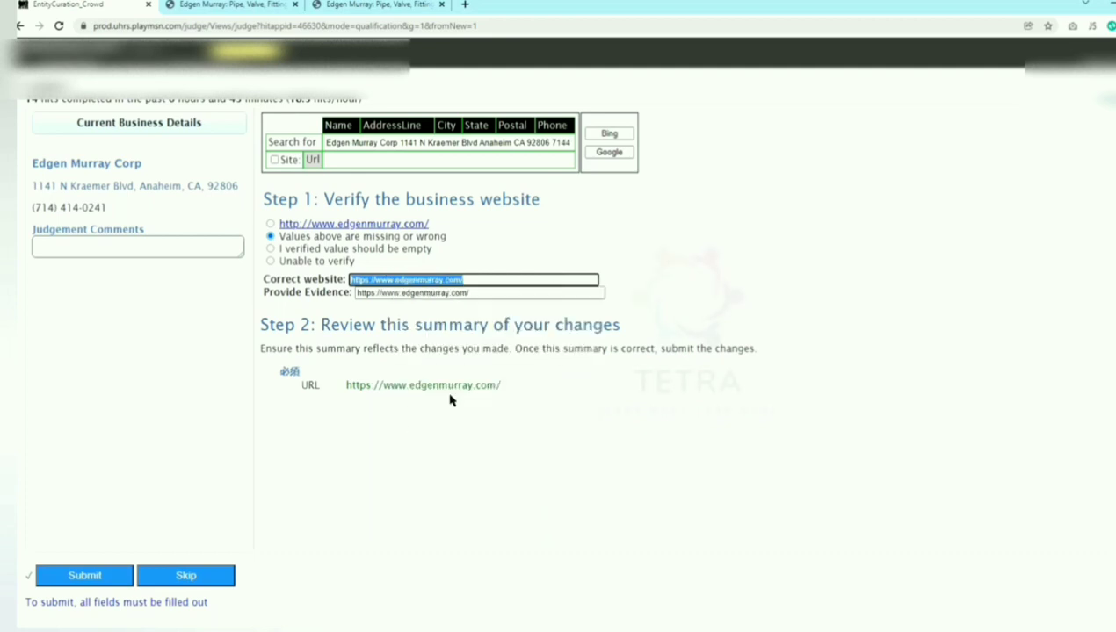